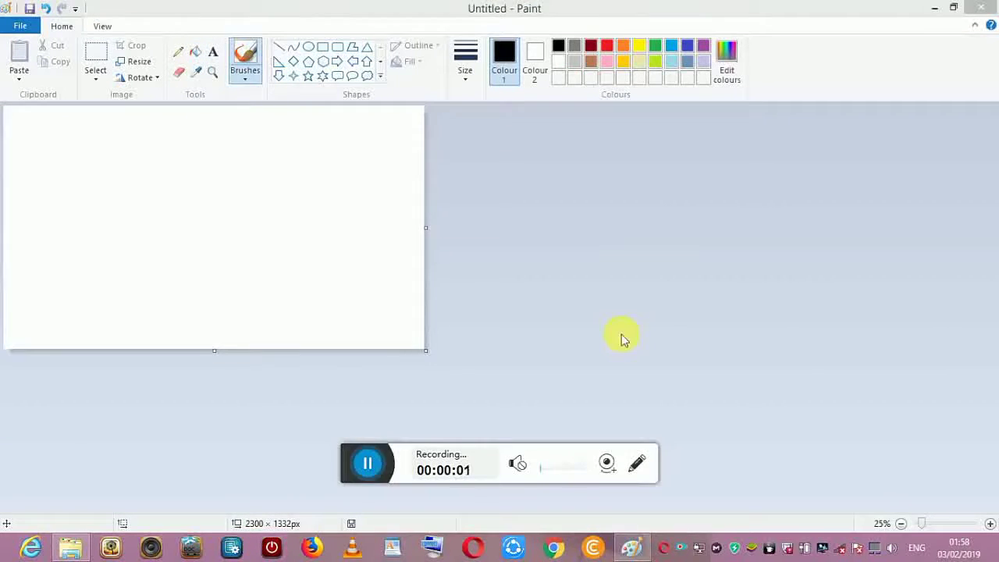
Enlarge the blank canvas to 2476 × 1432 px
drag(426, 227, 459, 235)
drag(231, 351, 242, 373)
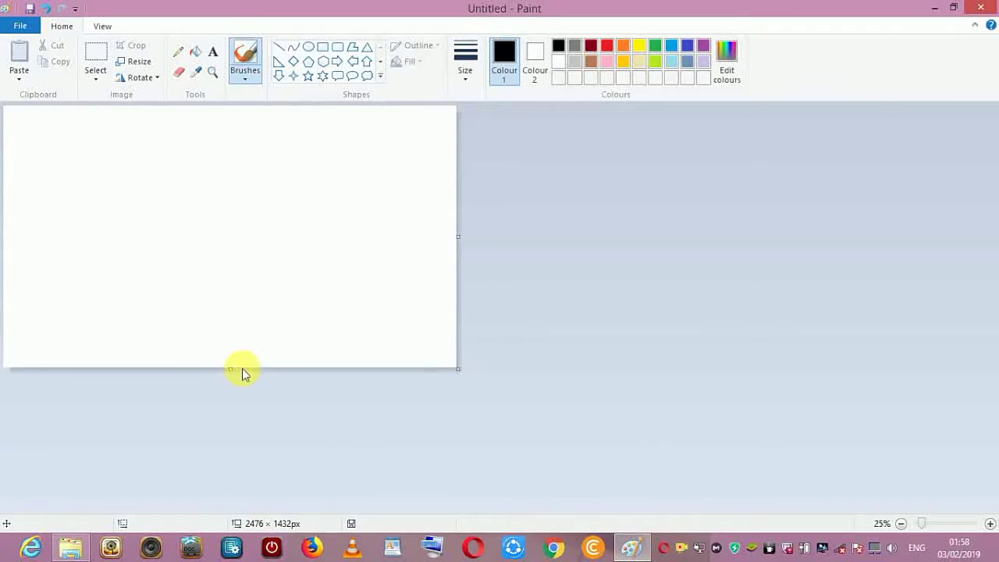
click(990, 523)
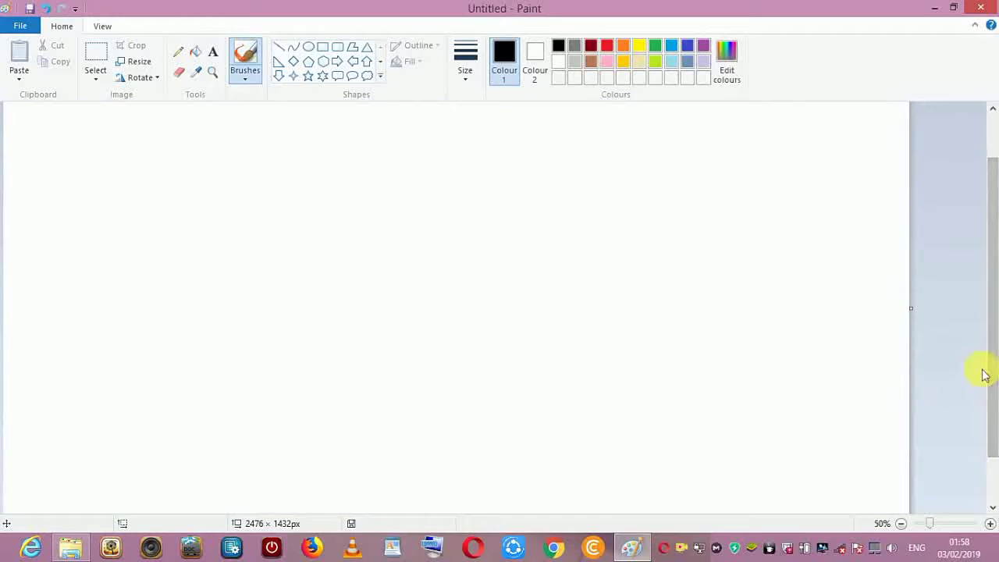
Draw a black curve for the left side of the head and choose the second-thinnest line size
click(295, 47)
drag(321, 411, 326, 232)
click(465, 64)
click(463, 129)
click(296, 48)
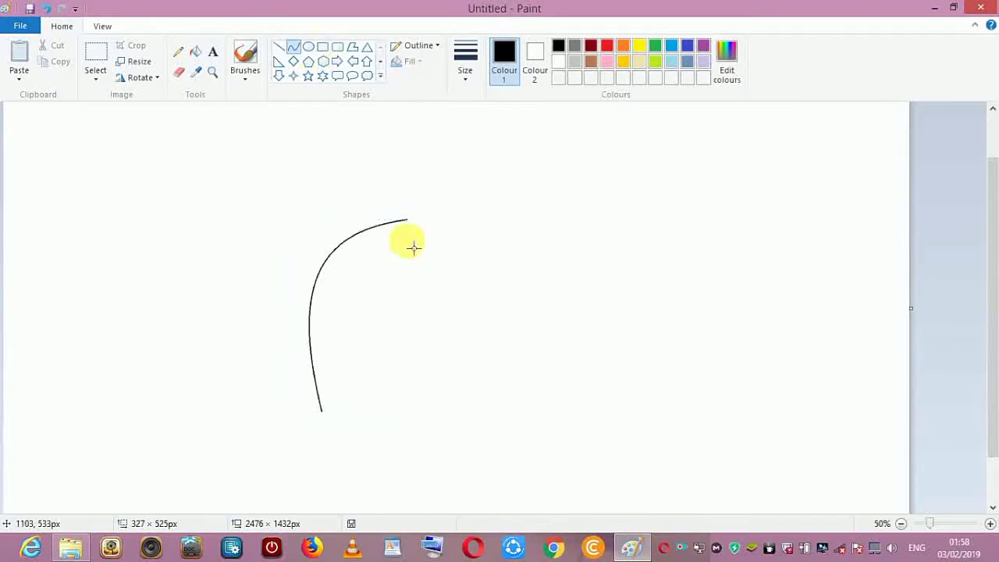
Continue the head outline with a gently curved top line and add a bowed curve for the right side
drag(402, 220, 515, 201)
drag(436, 213, 437, 218)
mouse_move(482, 193)
mouse_down()
mouse_move(557, 283)
mouse_move(532, 406)
mouse_up()
click(499, 251)
mouse_move(521, 258)
mouse_down()
mouse_move(520, 232)
mouse_move(544, 244)
mouse_up()
drag(540, 290, 563, 302)
Draw short curves forming the rounded hood tip from the top line's end back to the head's right side
click(292, 51)
drag(512, 201, 551, 212)
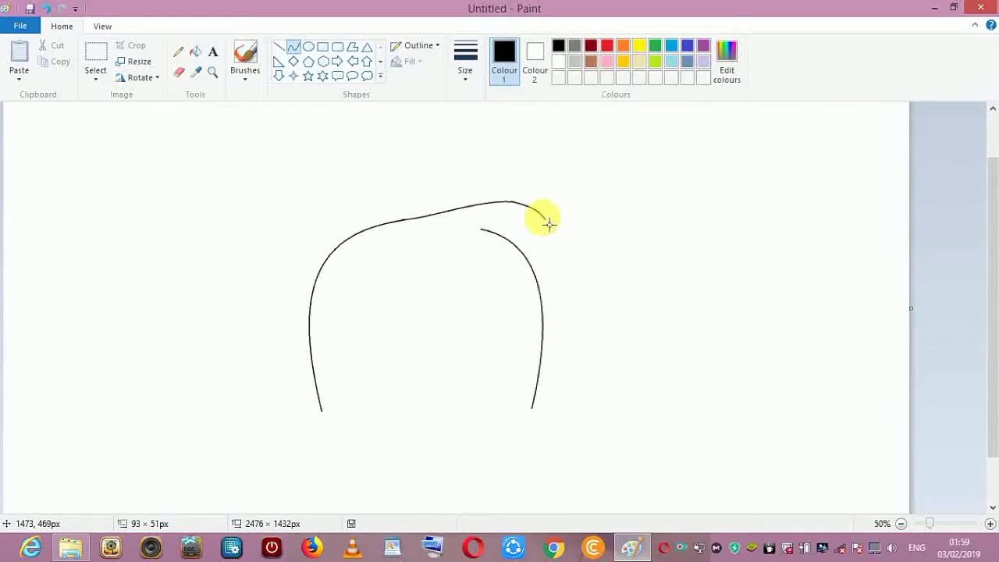
click(323, 61)
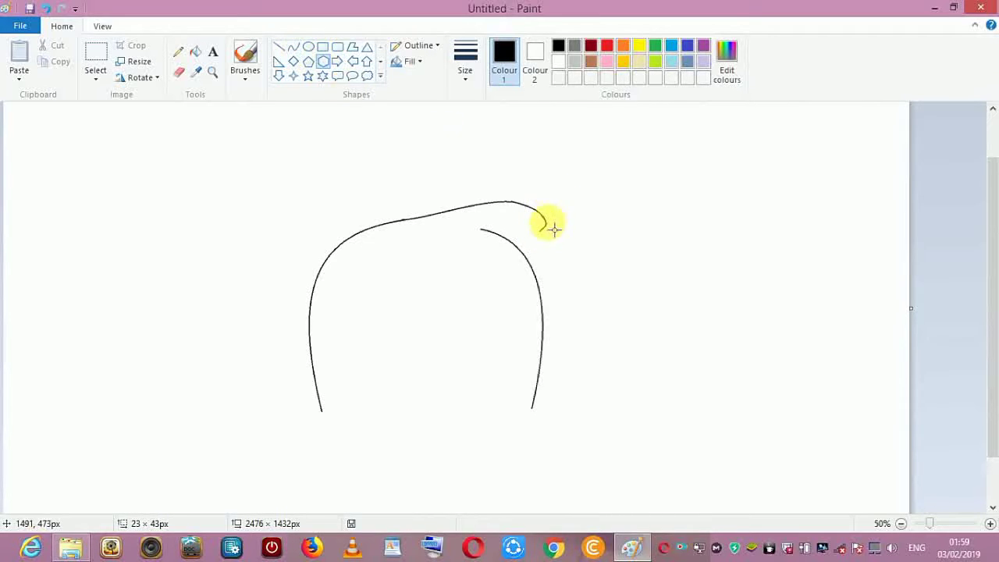
click(293, 47)
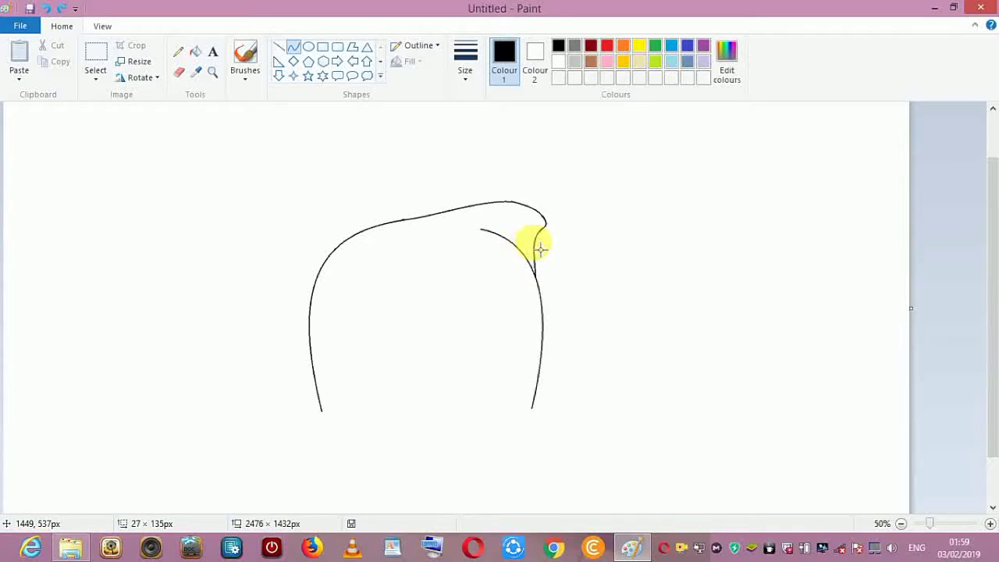
click(540, 250)
Close the bottom of the head with a short curve at the lower left and a wide curve to the right side
click(295, 46)
drag(993, 222, 994, 253)
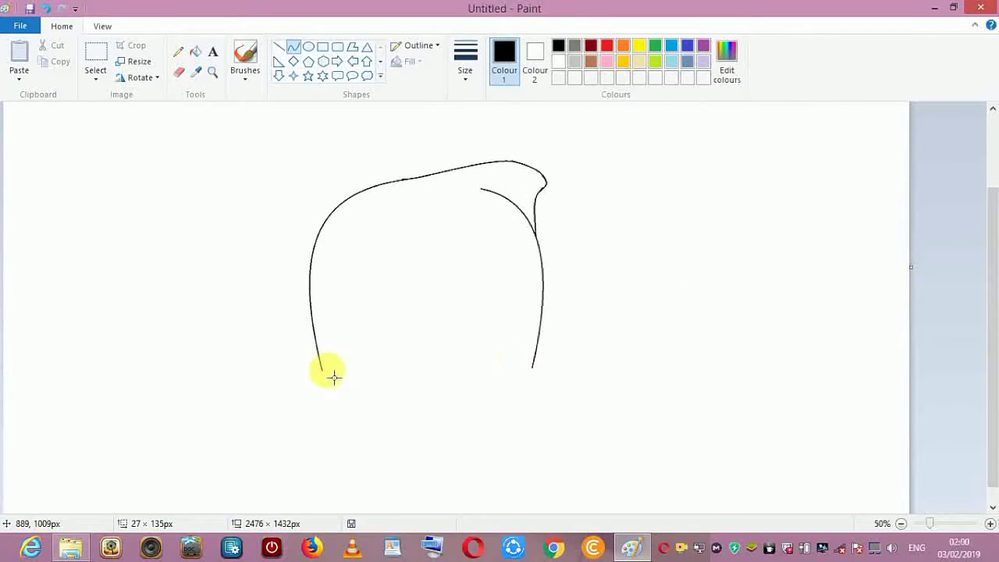
drag(320, 371, 371, 419)
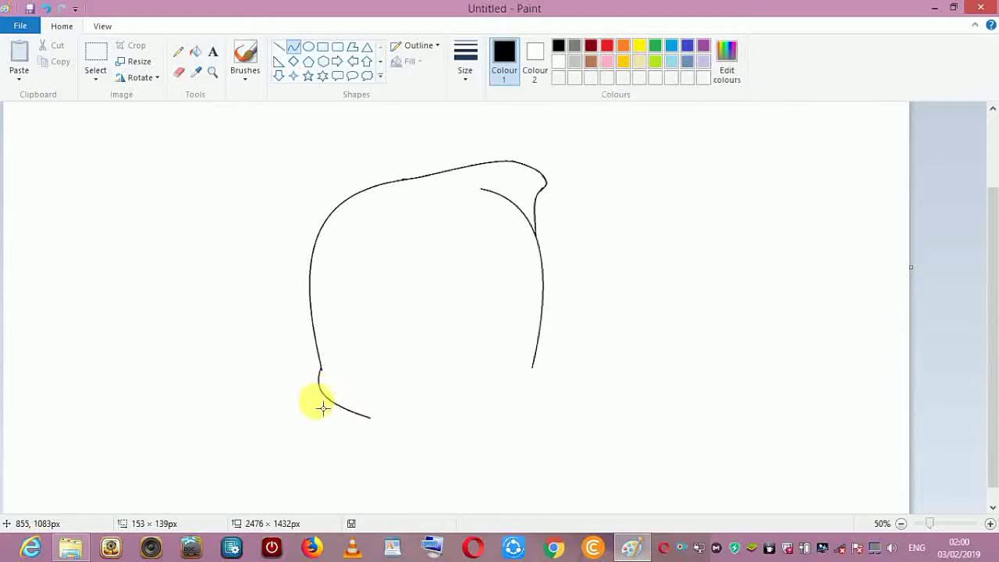
mouse_move(375, 425)
mouse_down()
mouse_move(535, 367)
mouse_move(468, 417)
mouse_move(533, 432)
mouse_move(513, 455)
mouse_up()
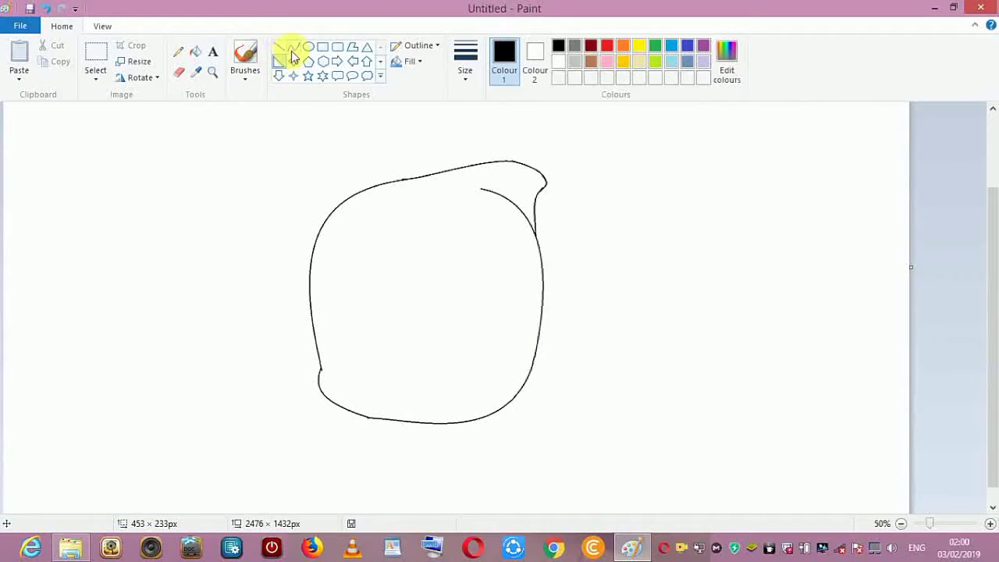
Draw a pointed, leaf-shaped eye about 305 px tall from two opposing curves left of the head and fill it black
mouse_move(156, 249)
mouse_down()
mouse_move(141, 333)
mouse_move(157, 361)
mouse_up()
mouse_move(150, 335)
mouse_down()
mouse_move(139, 312)
mouse_move(118, 318)
mouse_up()
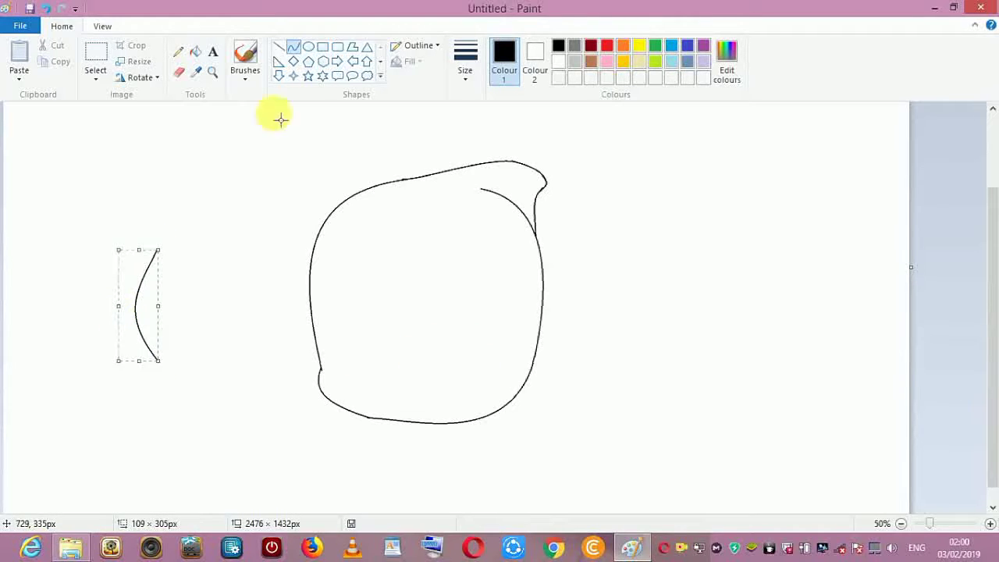
click(295, 52)
mouse_move(158, 249)
mouse_down()
mouse_move(171, 323)
mouse_move(158, 361)
mouse_up()
drag(161, 299, 203, 335)
click(279, 46)
click(195, 52)
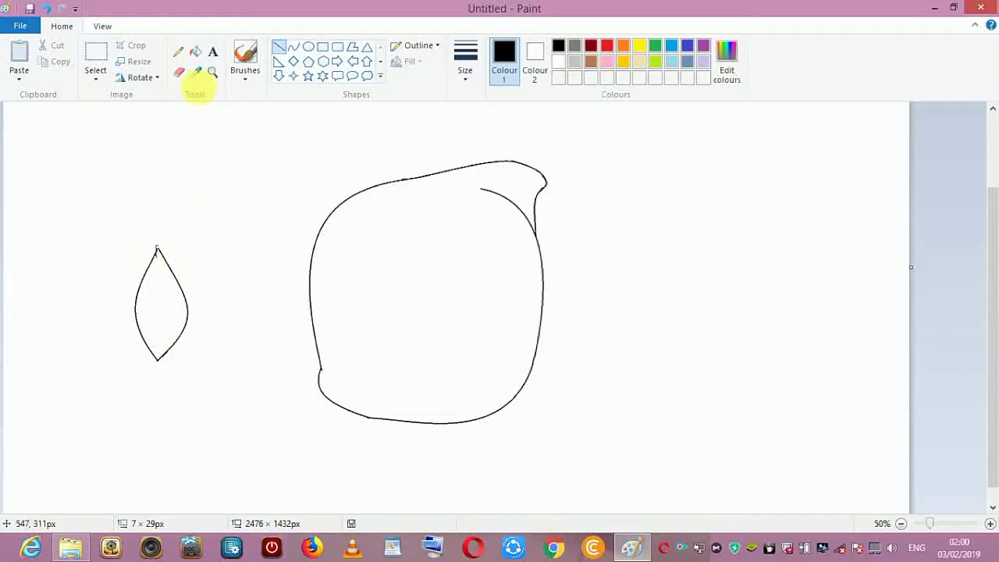
click(172, 282)
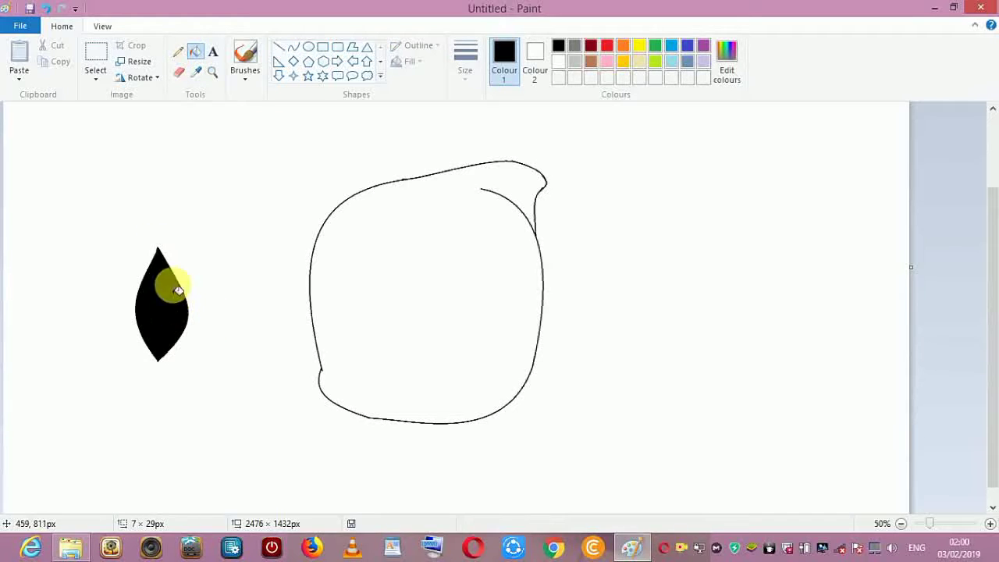
Select the black eye with a transparent background, move it into the right half of the face and adjust its size
click(98, 51)
drag(103, 211, 214, 388)
click(96, 76)
click(115, 211)
drag(223, 304, 461, 316)
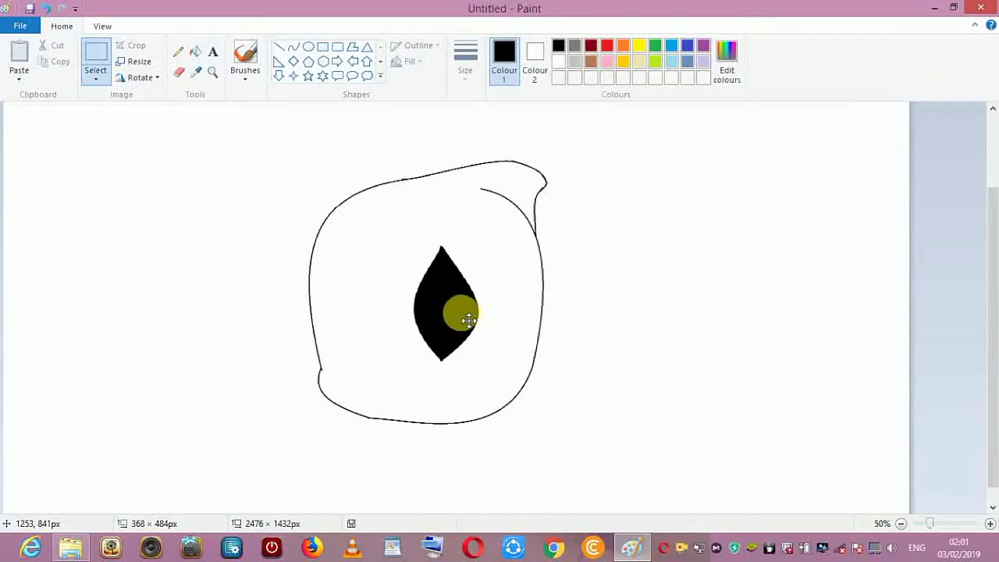
drag(507, 211, 505, 218)
drag(458, 282, 452, 282)
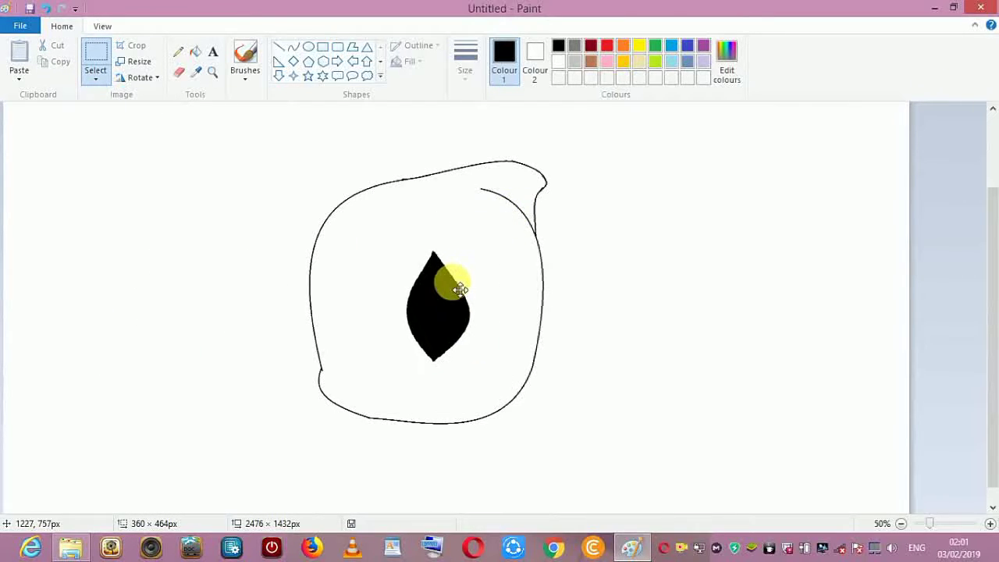
Duplicate the eye, place the copy in the left half of the face and resize it slightly smaller
right_click(459, 288)
click(491, 317)
click(19, 62)
drag(78, 195, 359, 299)
drag(413, 213, 407, 221)
drag(363, 283, 404, 298)
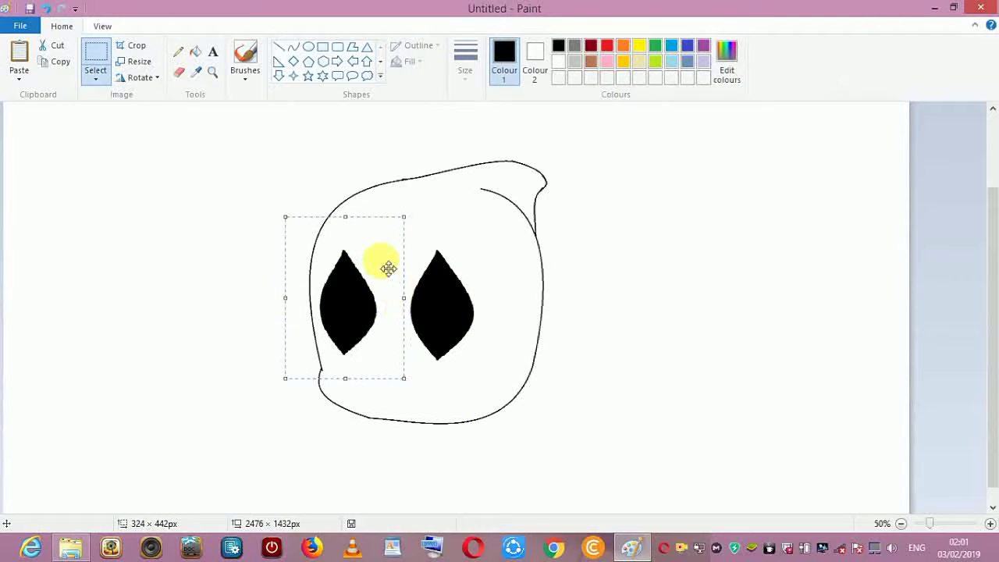
Draw a white arched curve inside the right eye with the second-thinnest line
click(299, 49)
click(559, 61)
click(465, 63)
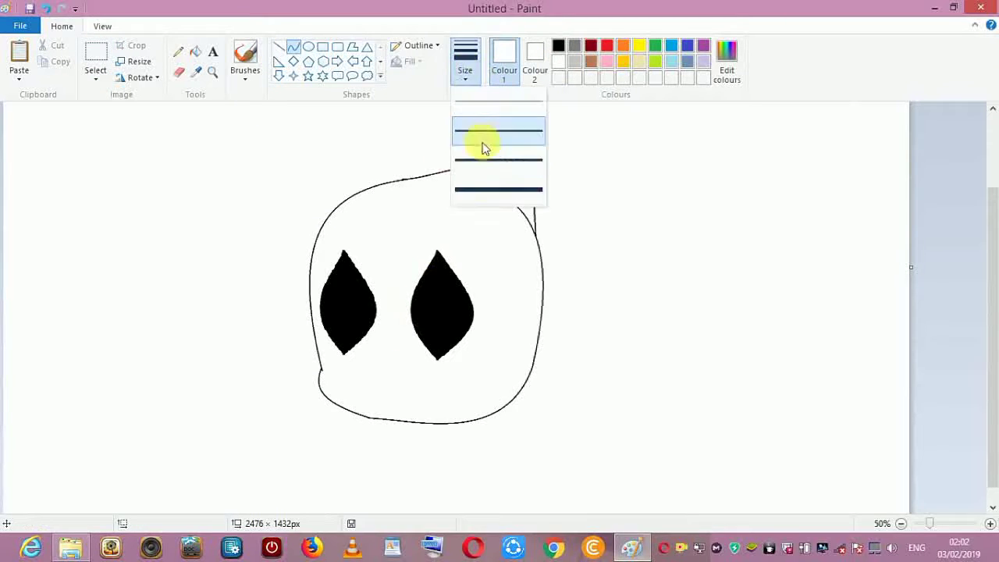
click(481, 143)
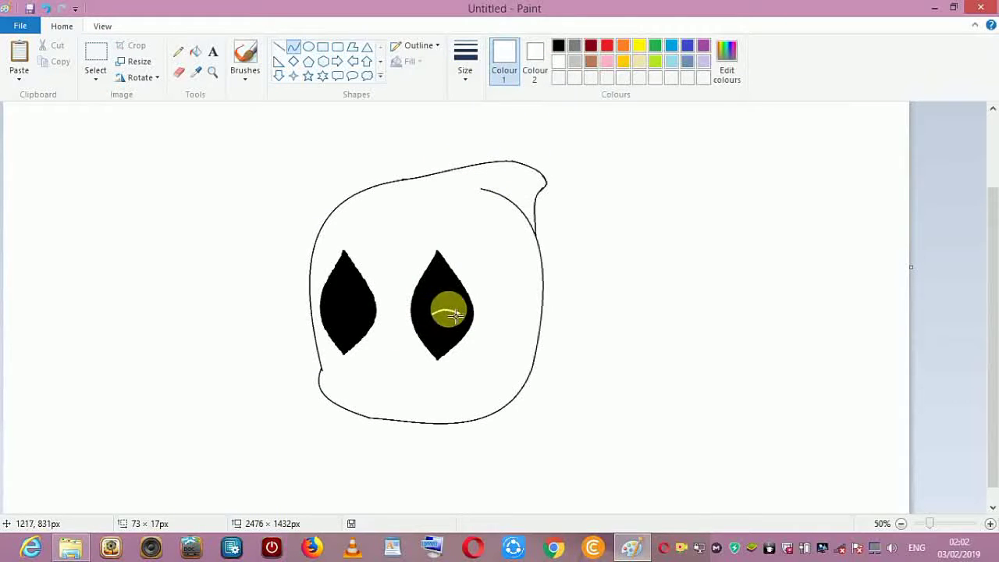
click(456, 314)
Close the right eye's arch into a crescent with the thinnest white lines and fill it white
click(461, 78)
click(466, 103)
click(292, 50)
mouse_move(436, 324)
mouse_down()
mouse_move(464, 316)
mouse_move(430, 318)
mouse_up()
click(446, 297)
click(293, 50)
click(441, 314)
click(278, 47)
click(196, 51)
click(445, 306)
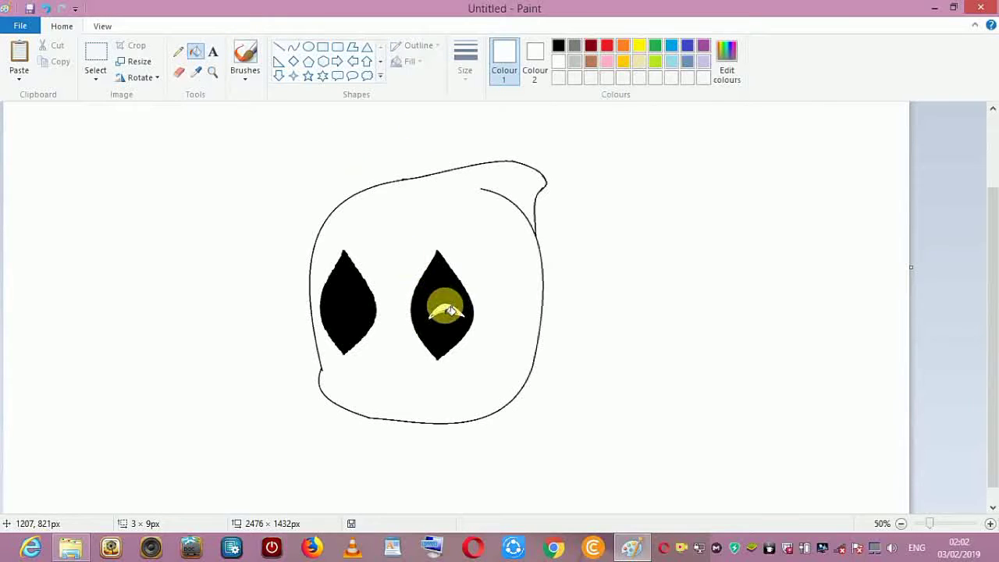
Draw a white oval about 63 × 135 px inside the left eye and fill it white
click(308, 46)
drag(336, 282, 360, 308)
click(196, 52)
click(349, 301)
Draw light grey curves along the upper-left edges of both eyes and close them at the eye tips
click(293, 47)
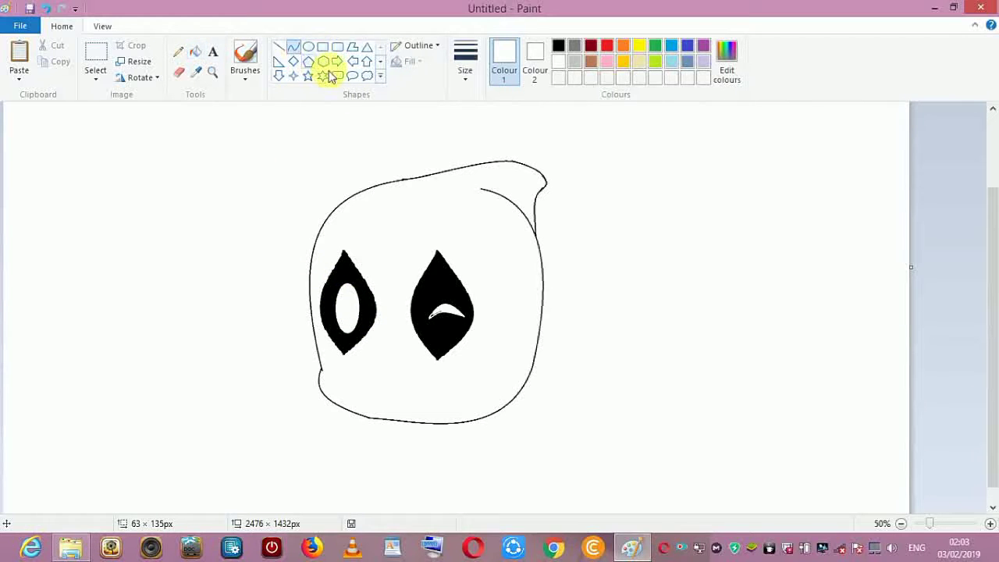
click(576, 63)
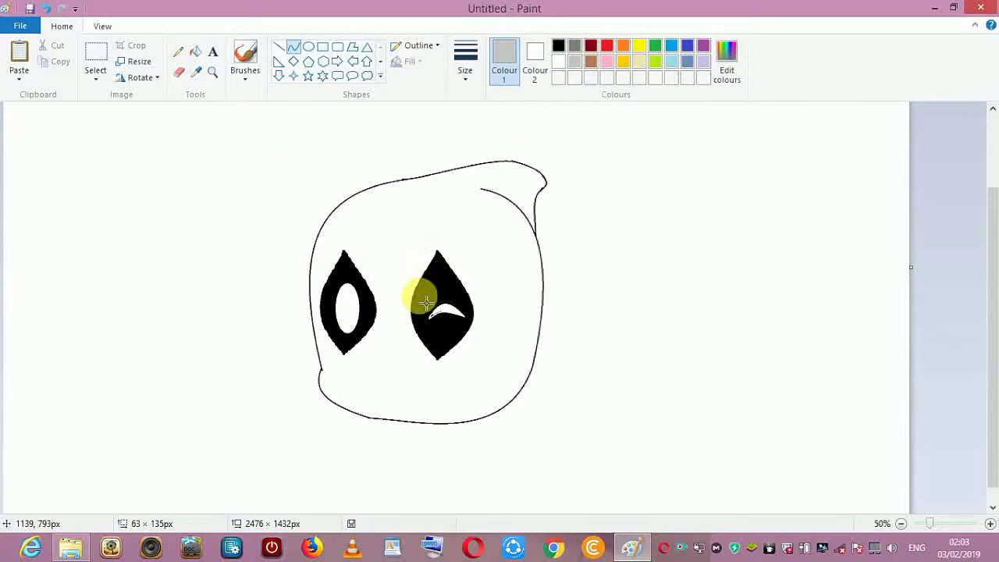
drag(413, 299, 450, 267)
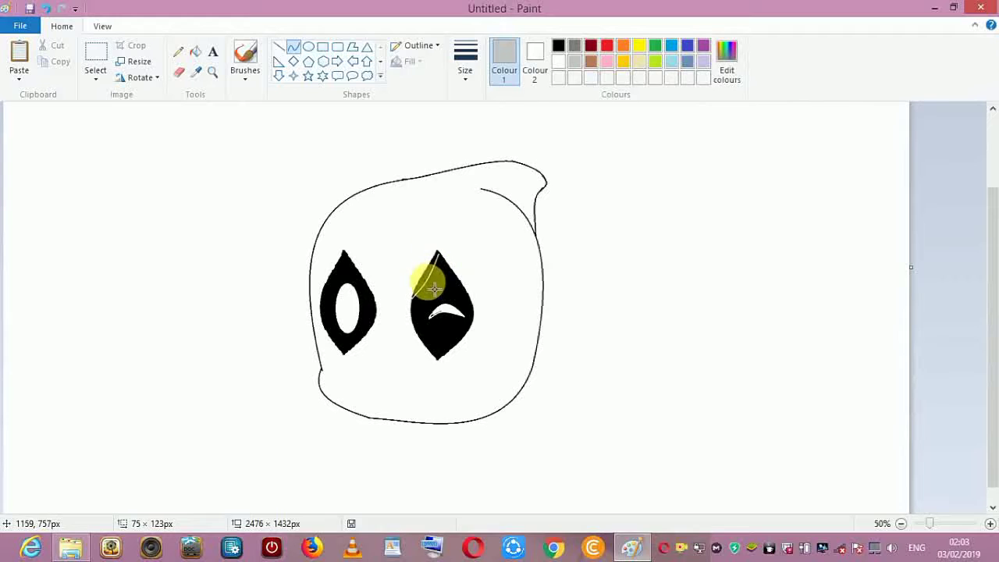
click(293, 50)
drag(324, 292, 346, 265)
click(47, 9)
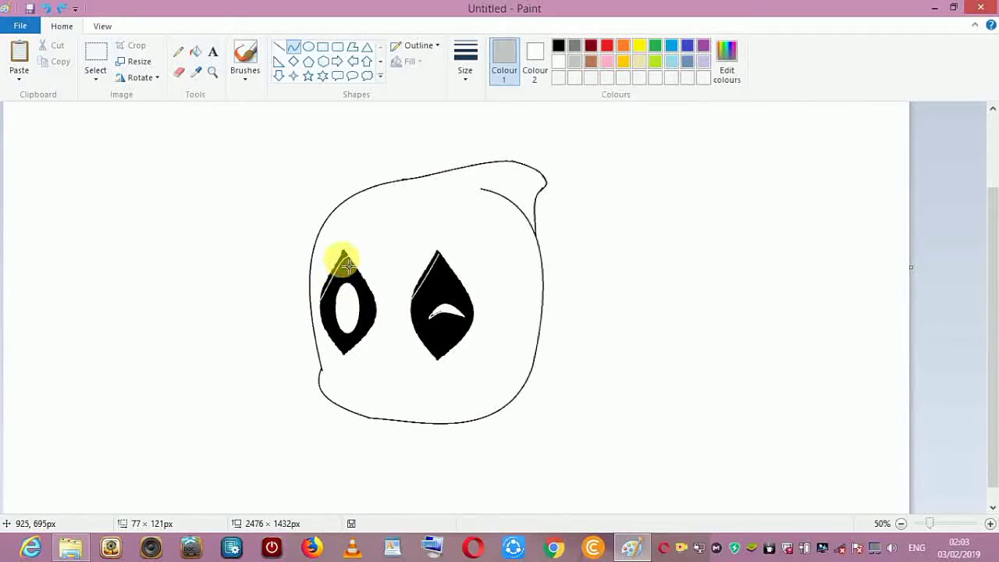
click(279, 48)
drag(438, 254, 441, 259)
Fill the narrow upper-left edge strips of both eyes light grey
click(196, 53)
click(346, 256)
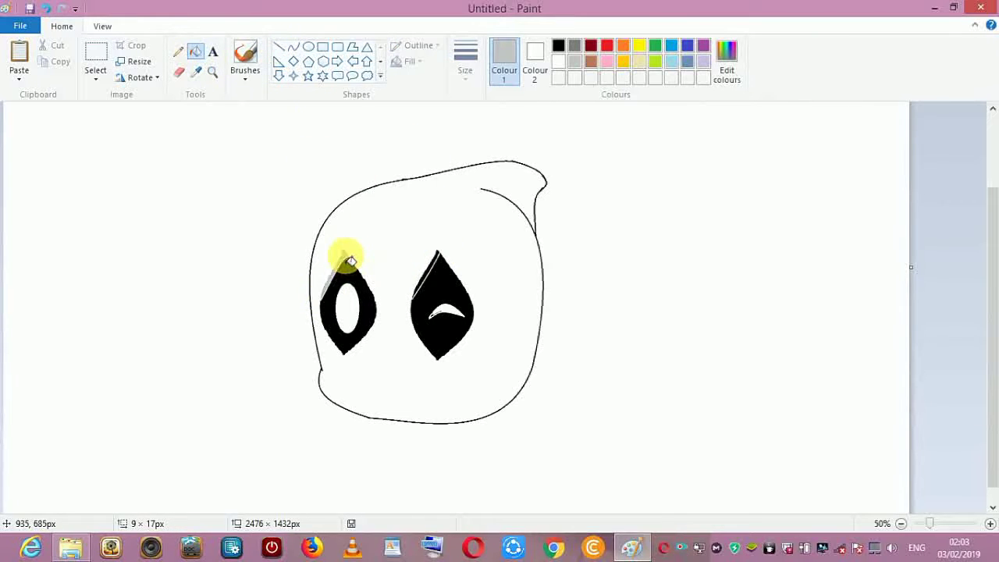
click(438, 258)
Mix a very dark grey custom colour from black and recolour the edge strips of both eyes with it
click(726, 72)
click(657, 141)
click(558, 52)
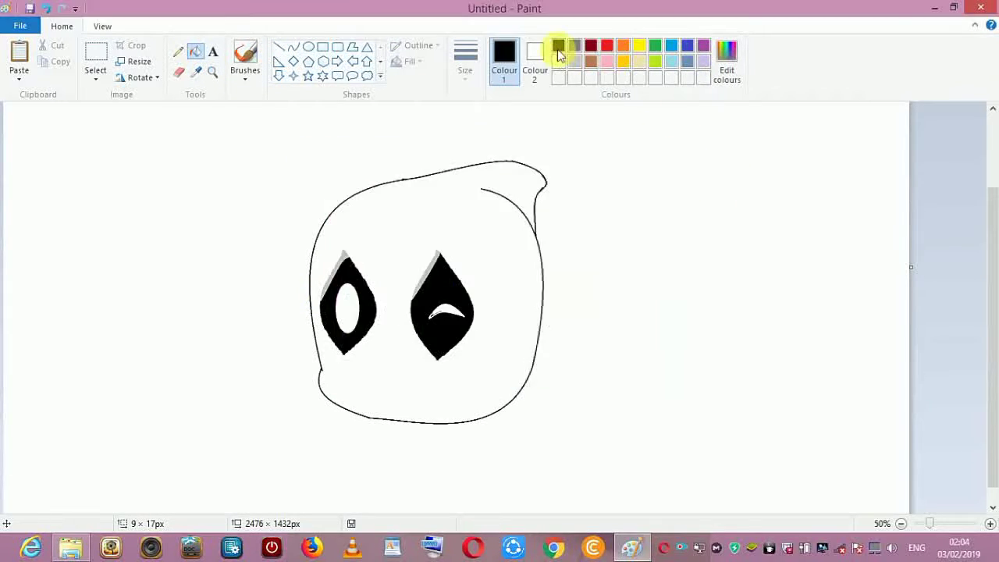
click(726, 65)
click(653, 284)
click(364, 371)
click(430, 266)
click(344, 257)
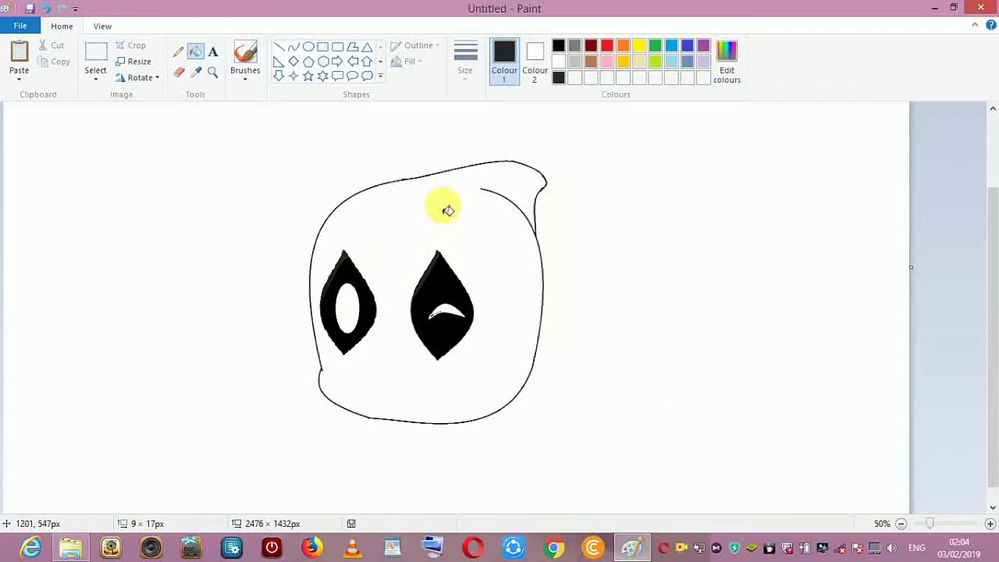
Draw thicker dark grey curves from the tips of both eyes up to the edge of the head
click(293, 48)
drag(453, 240, 458, 210)
click(465, 69)
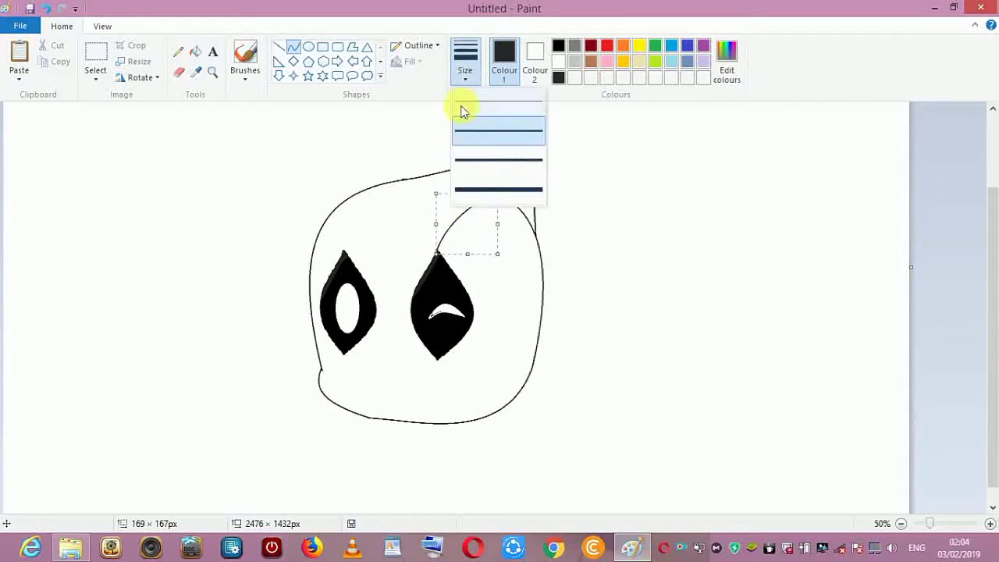
click(471, 160)
click(294, 50)
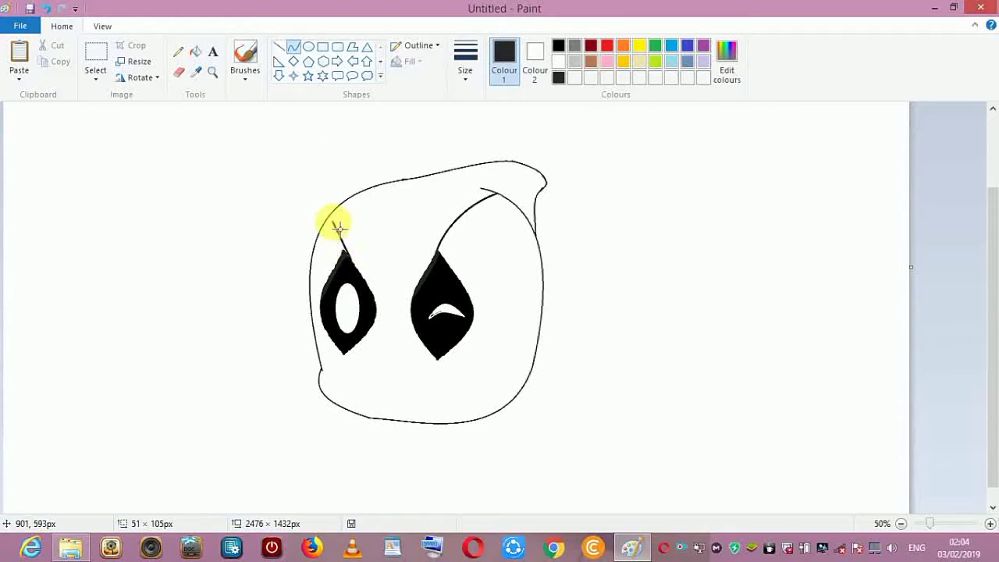
drag(338, 219, 345, 250)
Fill all areas of the head and hood around the eyes red
click(295, 49)
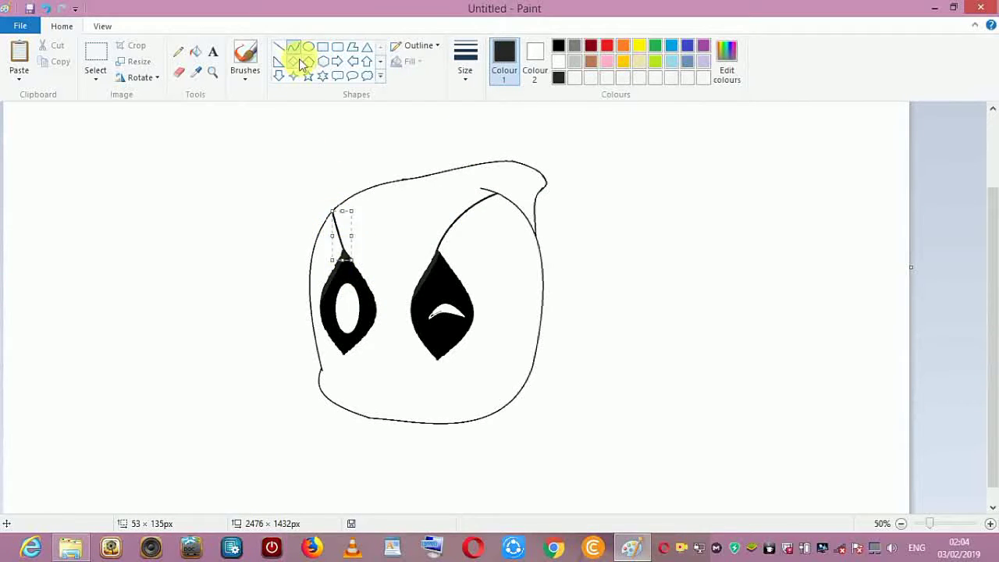
click(195, 51)
click(418, 227)
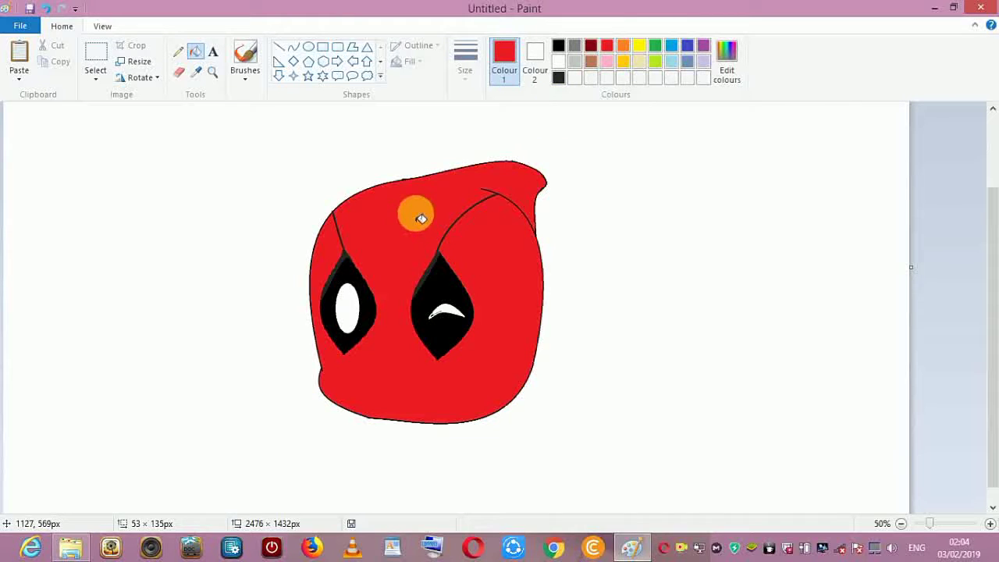
Mix a lighter red custom colour and draw a shading curve down the inside of the head's right edge
click(727, 61)
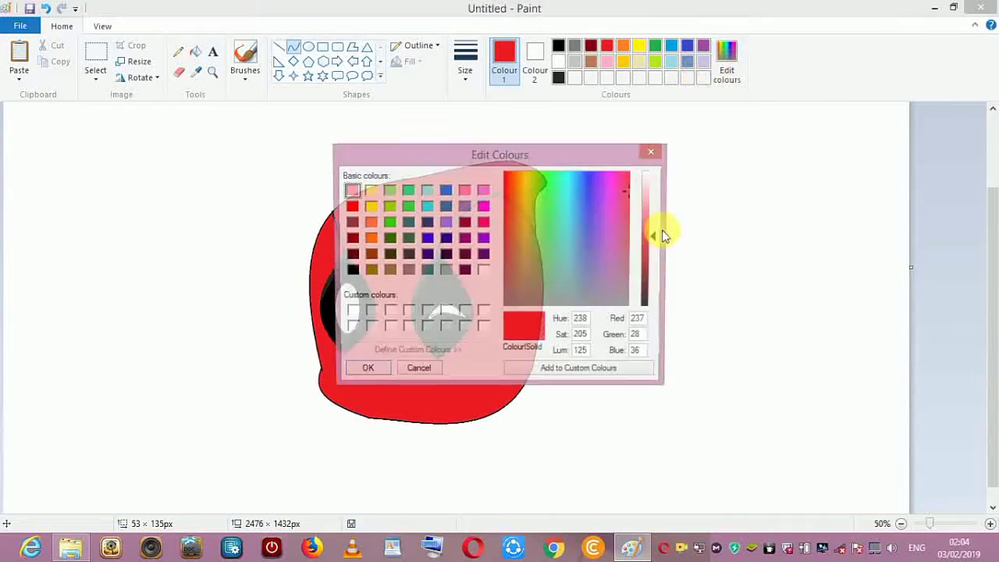
click(660, 217)
click(364, 370)
drag(498, 192, 517, 328)
drag(519, 301, 532, 253)
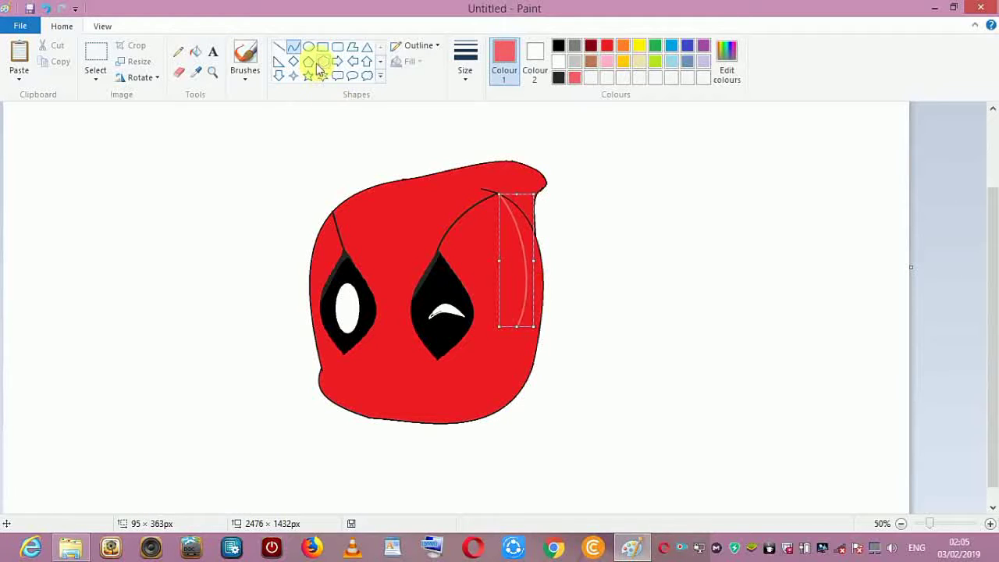
Continue the lighter red shading line around the lower-right corner and along the bottom of the head
click(293, 48)
drag(519, 323, 328, 396)
click(513, 338)
click(516, 371)
click(294, 48)
drag(402, 397, 424, 445)
Draw a lighter red shading curve across the hood tip and fill the lit areas of the mask with that colour
click(293, 48)
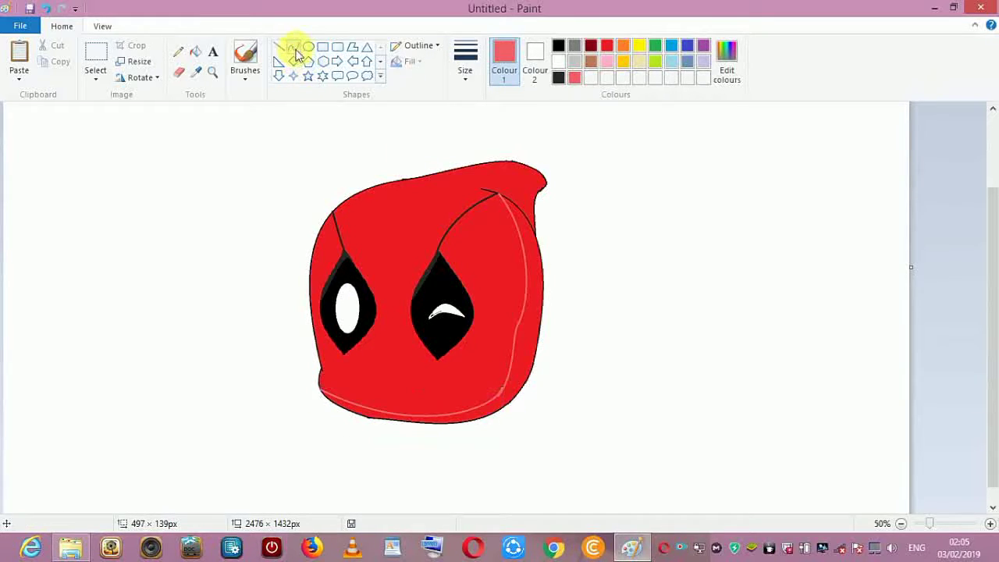
drag(490, 190, 535, 199)
click(495, 184)
click(521, 190)
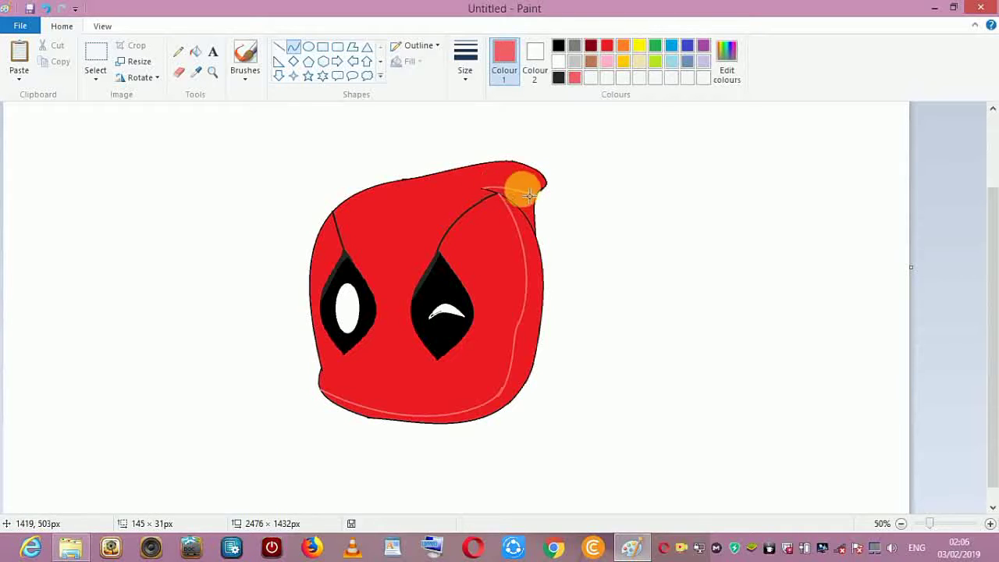
click(199, 50)
click(449, 189)
Mix a custom red of Red 240, Green 70, Blue 79 and refill the lit areas of the mask with it
click(726, 62)
click(551, 272)
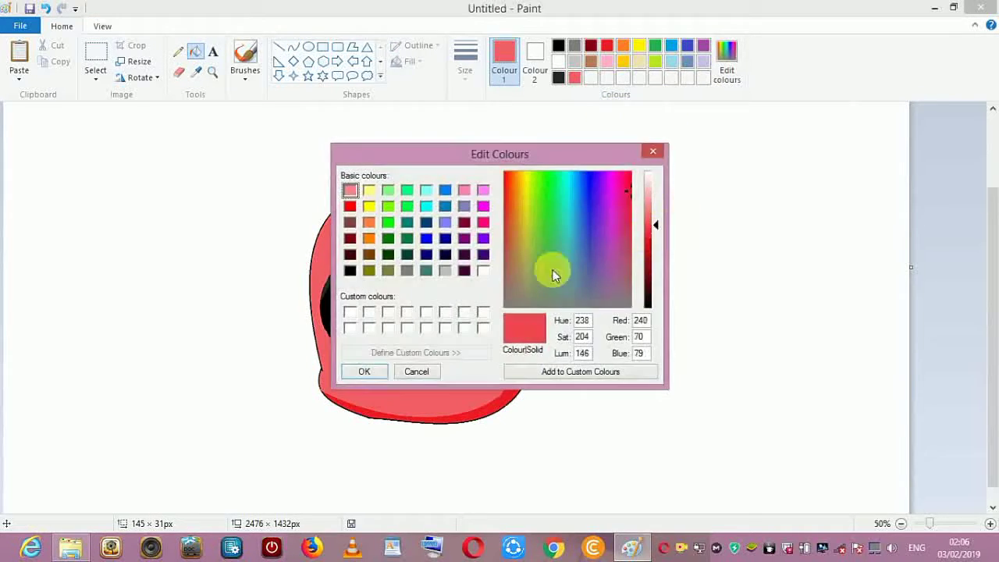
click(378, 371)
click(402, 257)
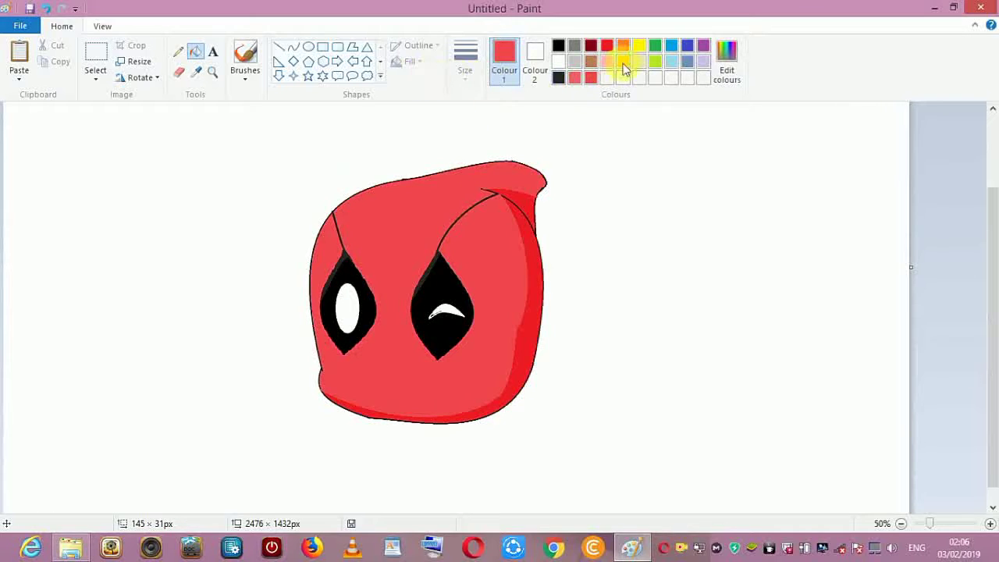
Draw red curves around a highlight area across the forehead, from the head's left edge up to the top outline
click(607, 47)
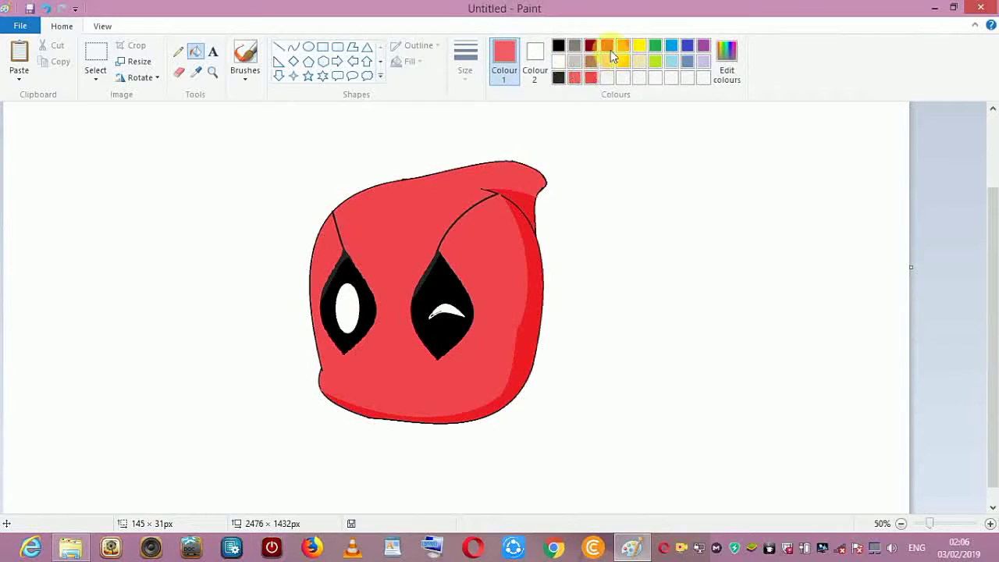
click(610, 50)
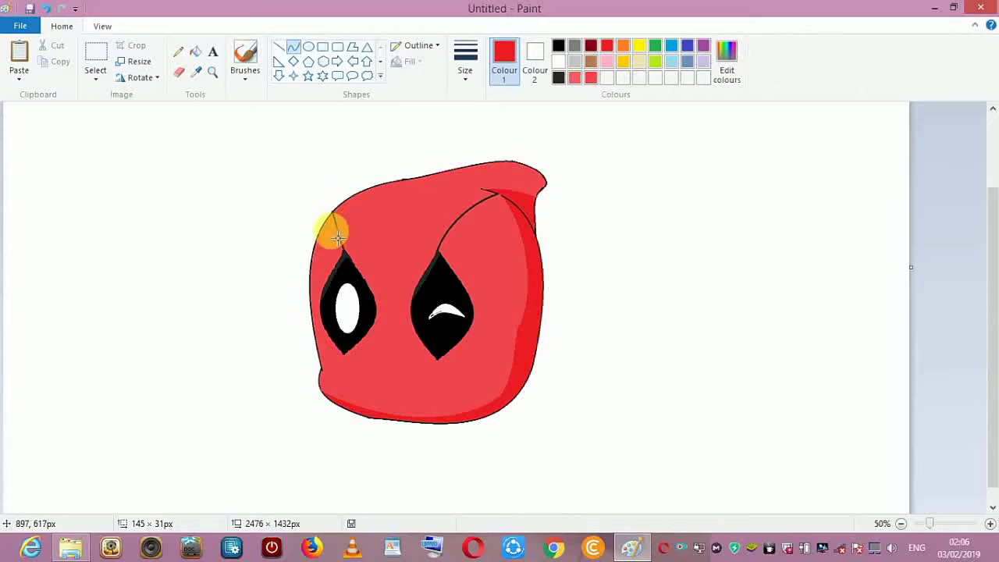
drag(337, 238, 362, 231)
click(412, 212)
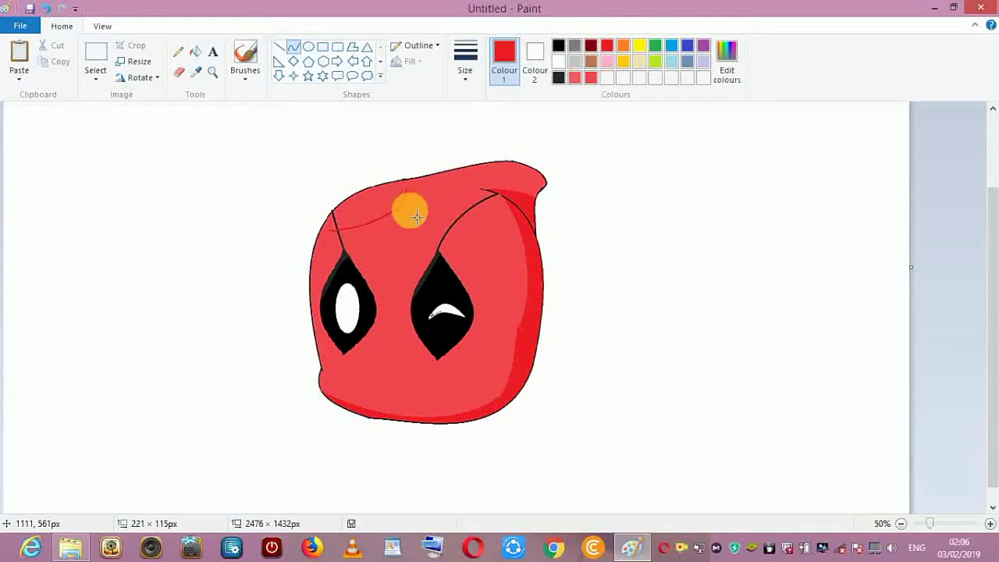
click(291, 51)
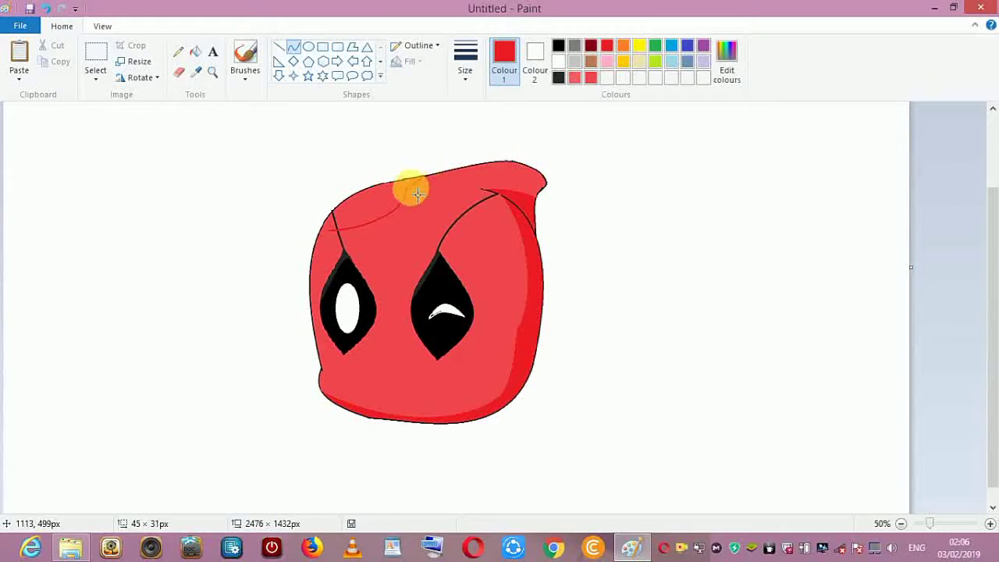
click(294, 49)
drag(333, 231, 317, 250)
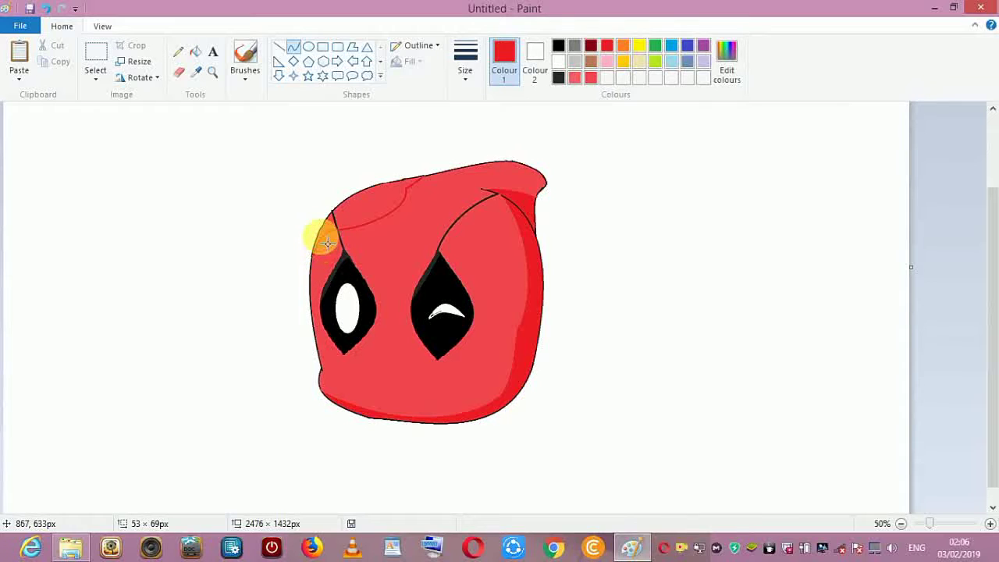
Outline a small red highlight spot beside the large forehead highlight and fill both shapes with red
click(295, 52)
click(414, 237)
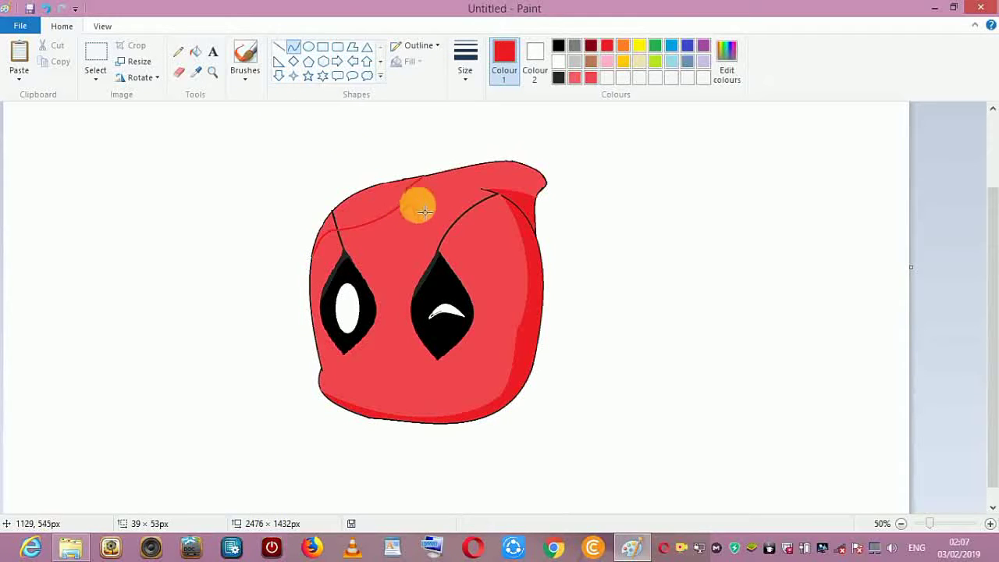
mouse_move(424, 211)
mouse_down()
mouse_move(292, 47)
mouse_move(410, 214)
mouse_move(390, 230)
mouse_move(414, 238)
mouse_move(414, 216)
mouse_up()
click(195, 51)
click(386, 204)
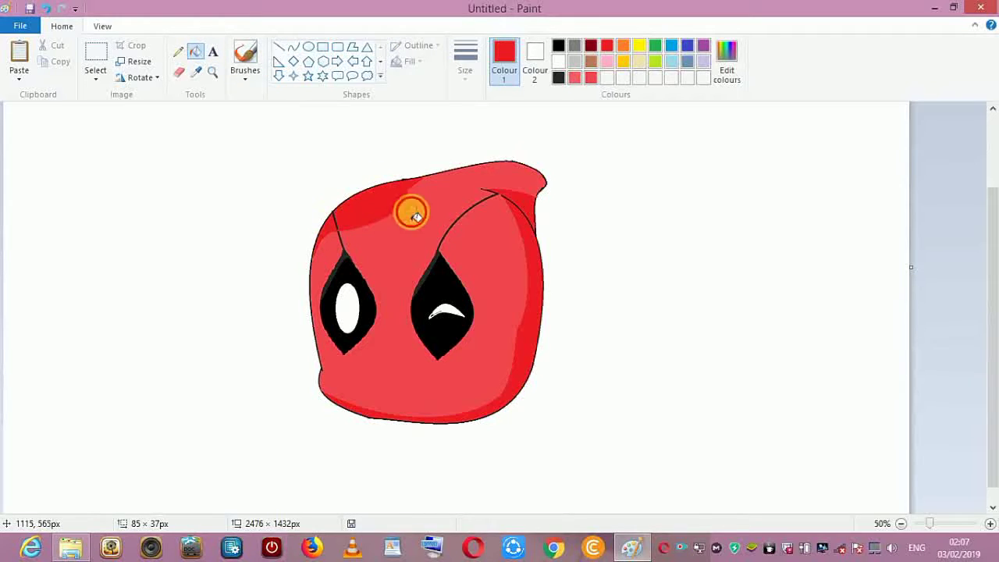
click(412, 213)
Redraw the black seam line above the left eye where it crosses the forehead highlight
click(558, 49)
click(295, 47)
drag(336, 223, 341, 243)
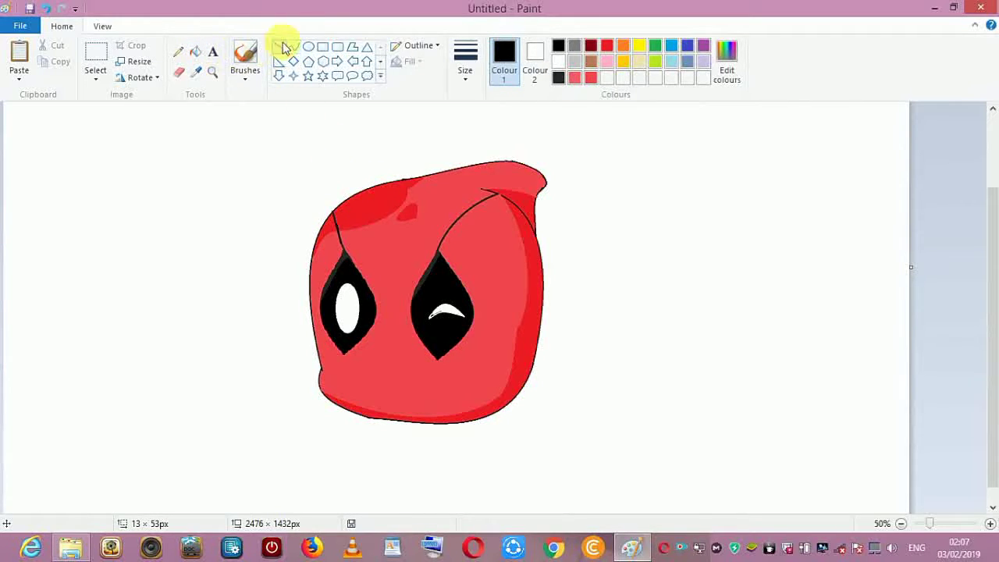
Mix a paler pinkish-red custom colour and fill the forehead highlight, its strip left of the seam and the small spot
click(195, 51)
click(575, 80)
click(727, 66)
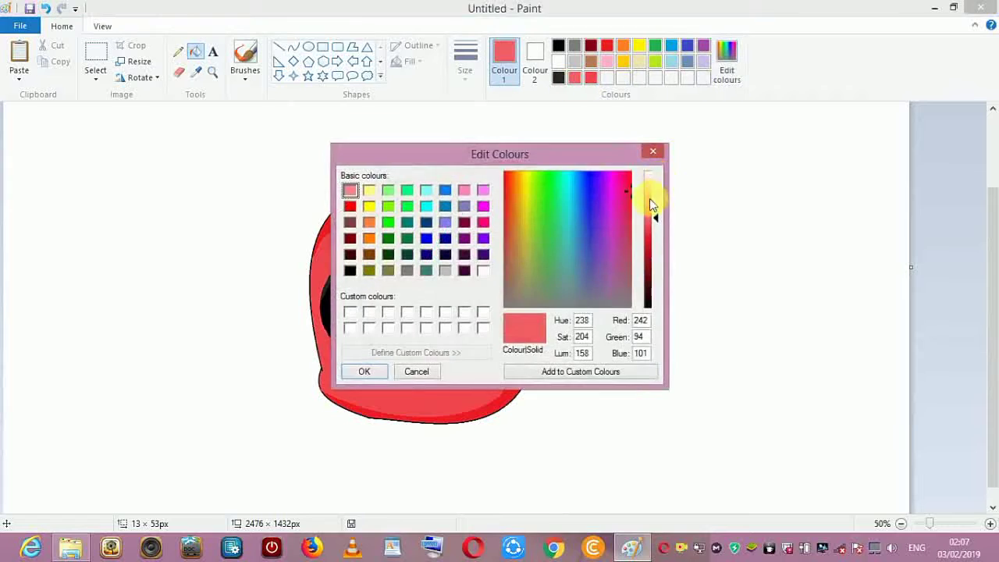
click(651, 203)
click(364, 372)
click(361, 207)
click(327, 234)
click(409, 213)
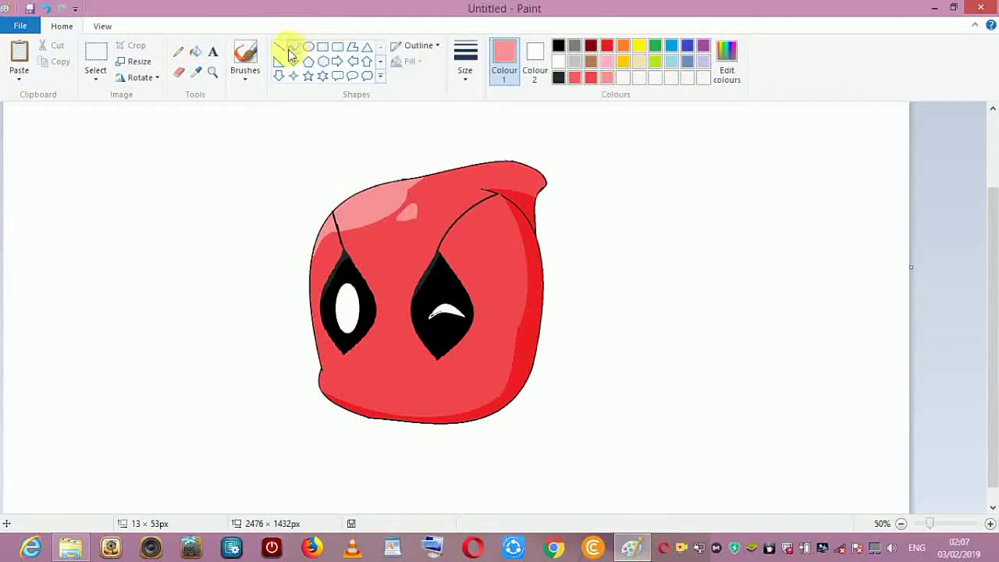
Select the whole head and move it up to the top of the canvas, slightly right
drag(994, 447, 994, 466)
click(902, 526)
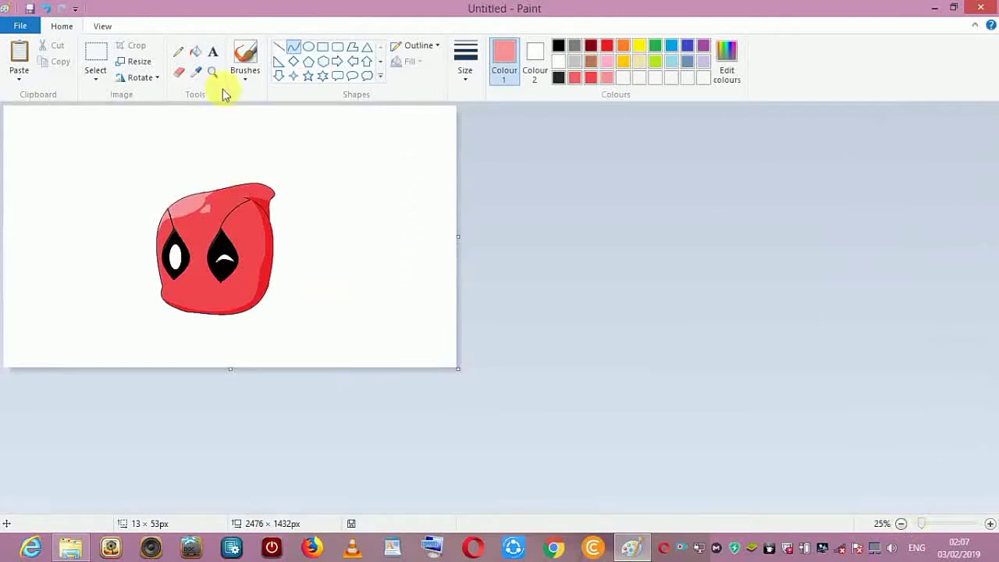
click(96, 59)
mouse_move(109, 167)
mouse_down()
mouse_move(339, 305)
mouse_move(370, 349)
mouse_up()
drag(284, 276, 296, 235)
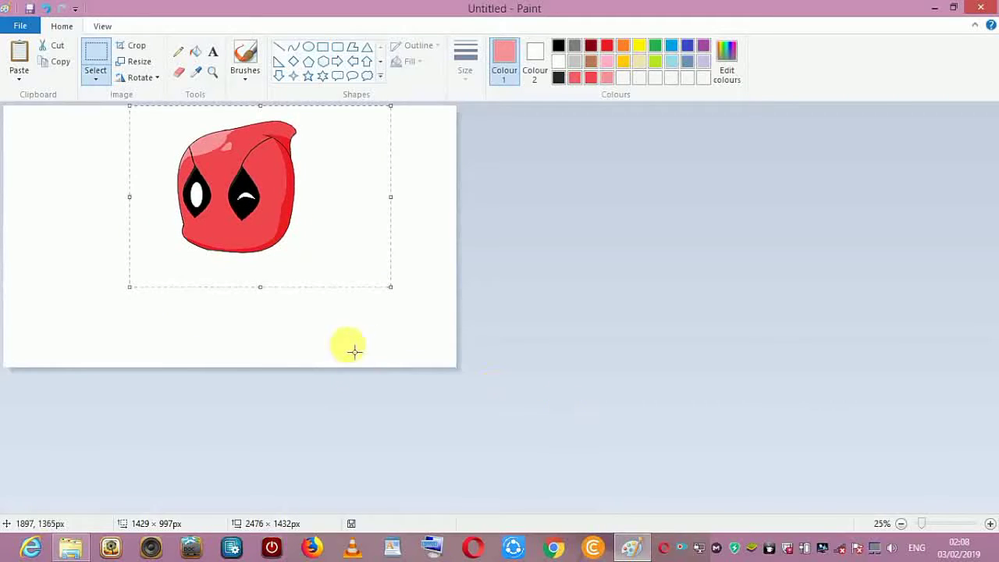
click(350, 348)
Draw black arm lines sloping out from both sides of the chin, plus a wrist curve and thumb for the right-hand arm
click(989, 524)
drag(994, 357, 995, 391)
click(295, 48)
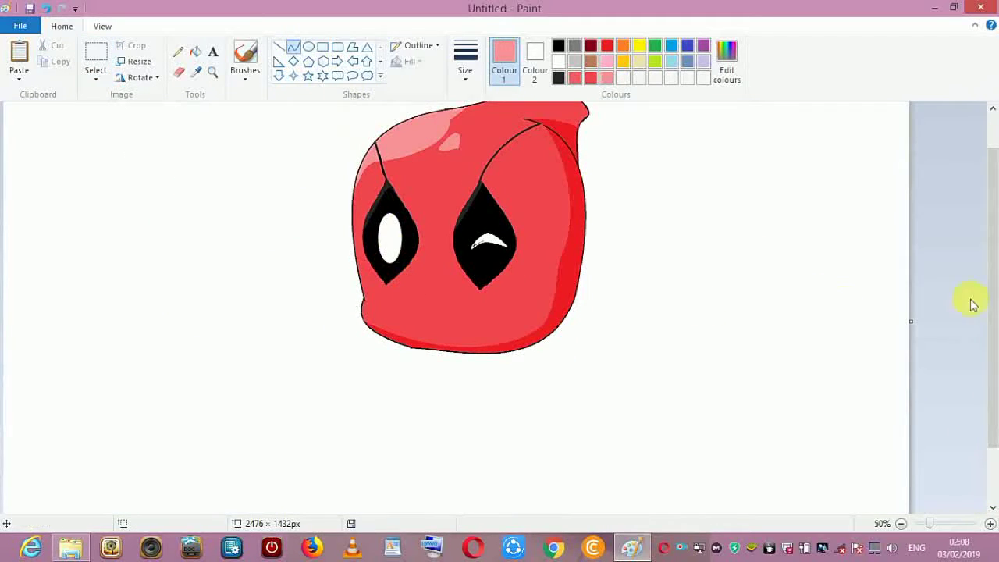
drag(993, 304, 993, 307)
click(558, 45)
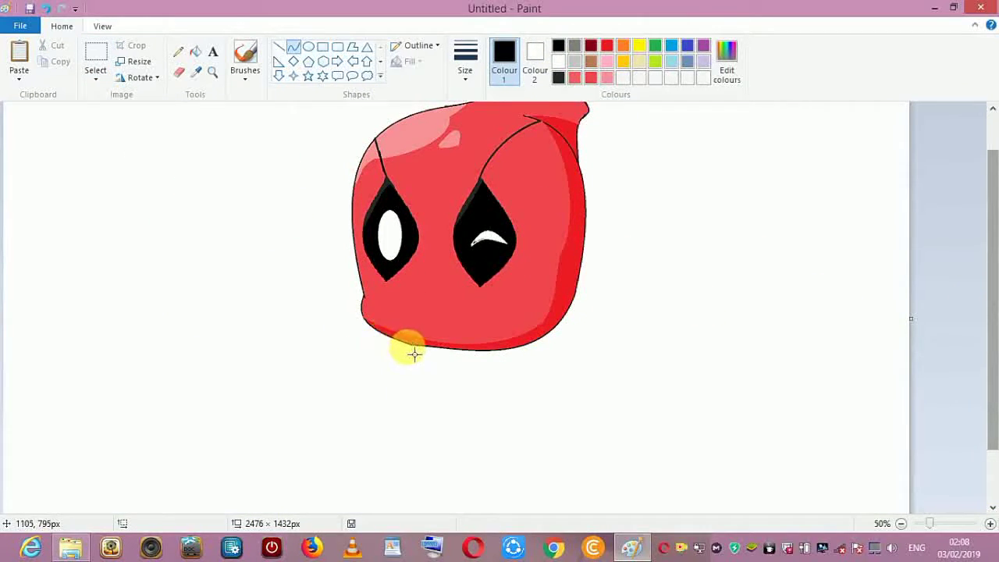
drag(408, 349, 359, 418)
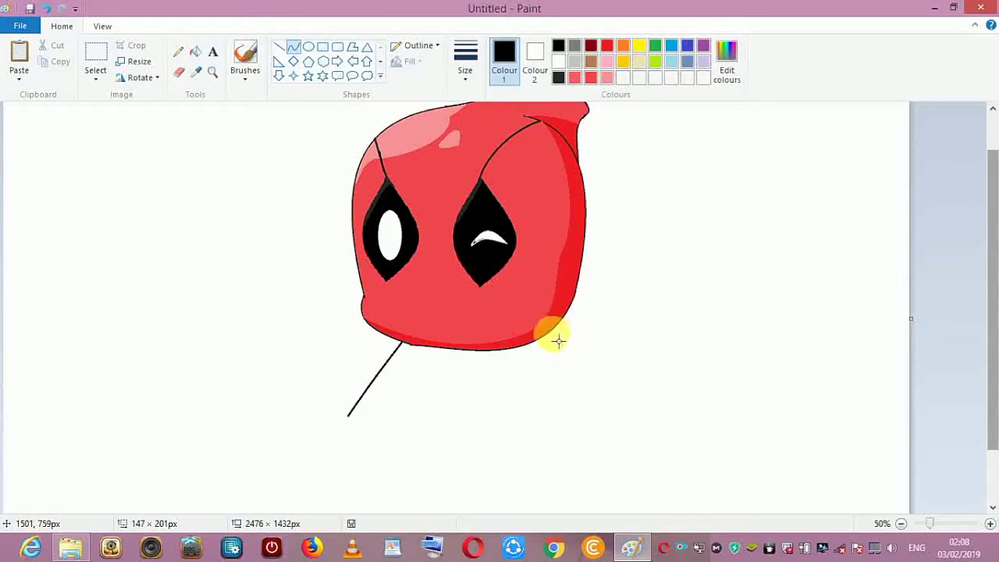
drag(551, 333, 593, 341)
click(292, 49)
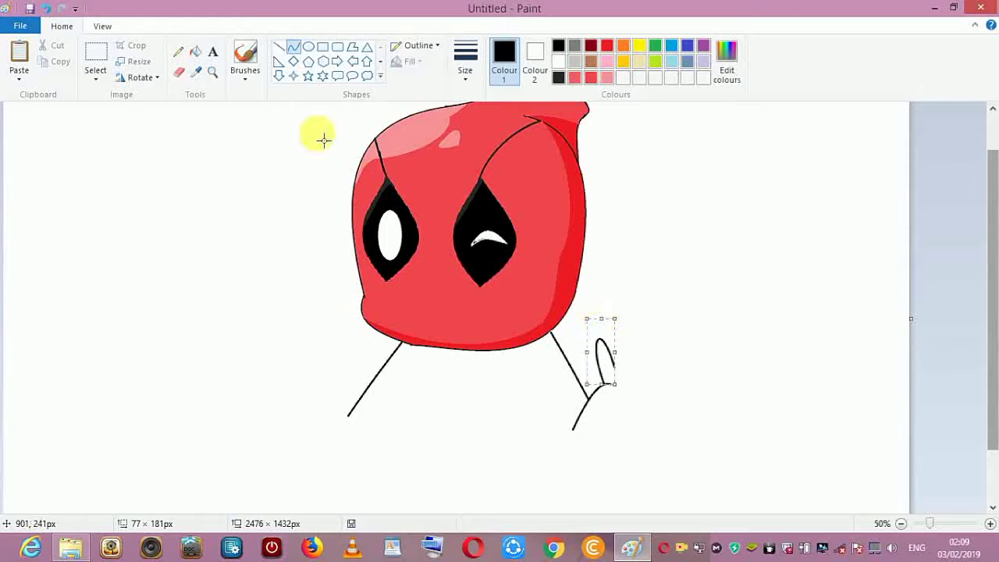
Draw the raised index finger and the tips of the two folded fingers beside the thumb
click(295, 55)
click(294, 48)
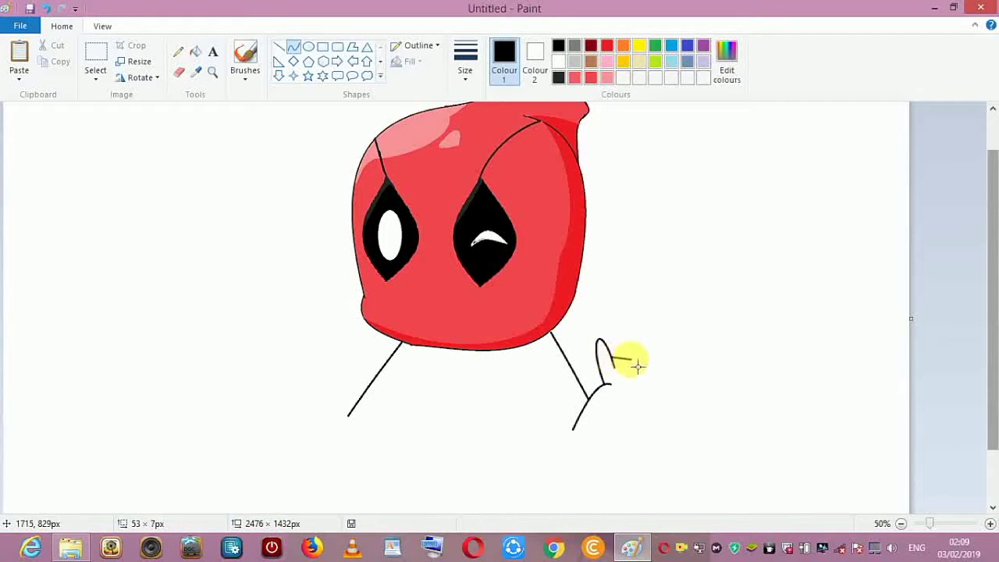
drag(631, 360, 644, 278)
click(297, 51)
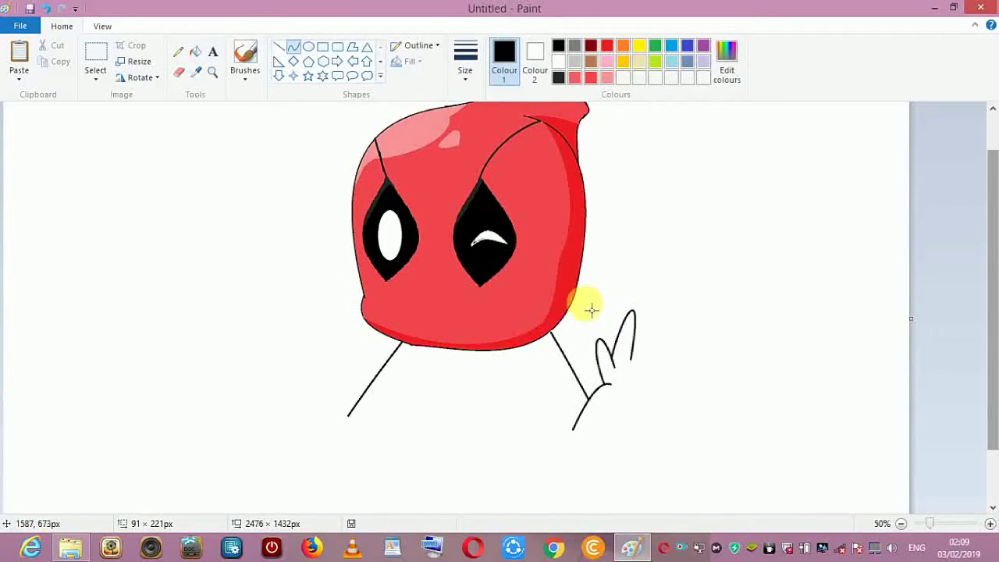
click(292, 52)
drag(656, 363, 653, 334)
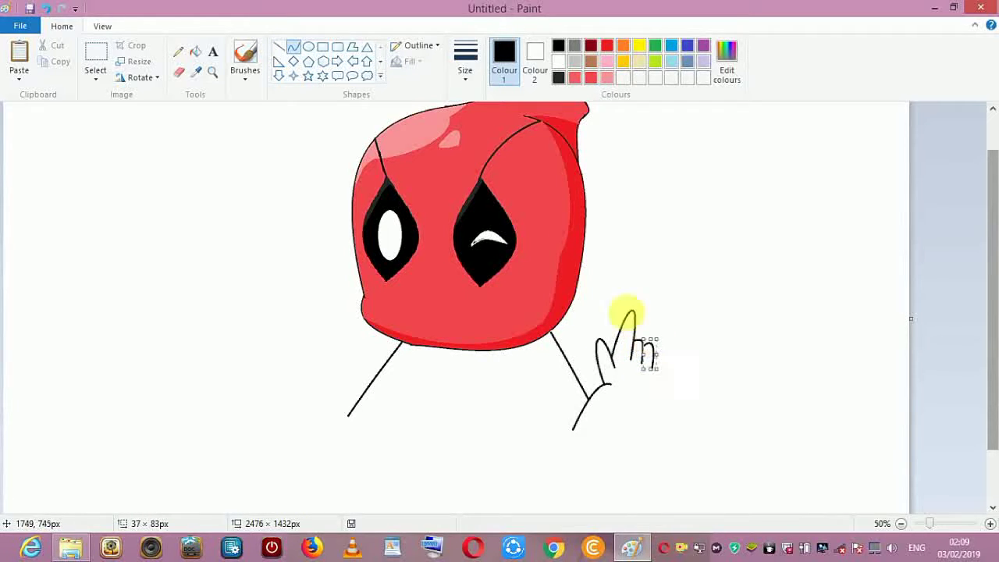
Draw the raised little finger, close the palm with a curved lower edge and erase excess line at its corner
click(295, 51)
drag(667, 376, 660, 385)
drag(660, 373, 673, 307)
click(294, 51)
mouse_move(606, 383)
mouse_down()
mouse_move(658, 401)
mouse_move(663, 384)
mouse_up()
mouse_move(652, 390)
mouse_down()
mouse_move(633, 403)
mouse_move(659, 407)
mouse_up()
click(279, 50)
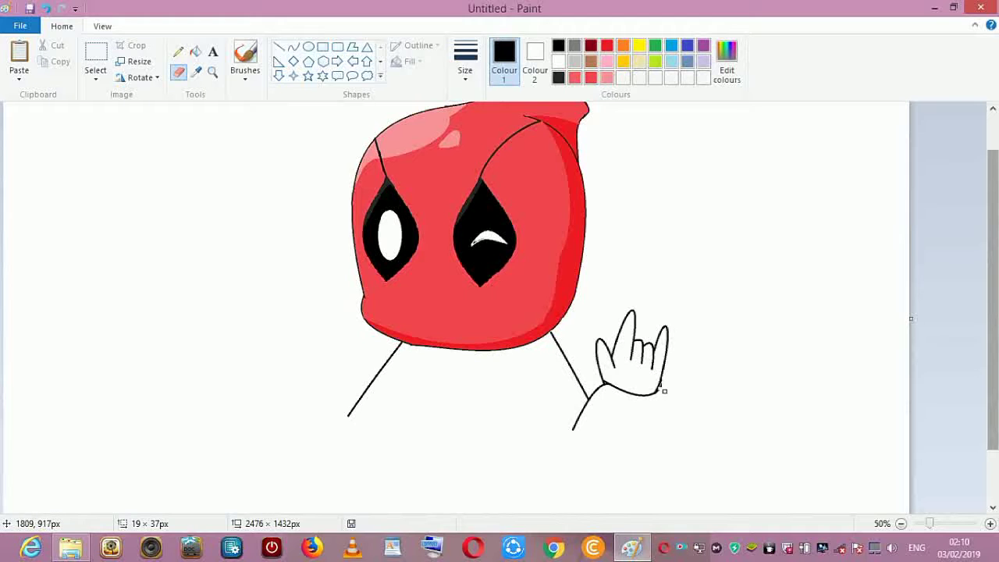
Draw rounded curves inside the palm to complete the two folded middle fingers
click(294, 47)
click(643, 383)
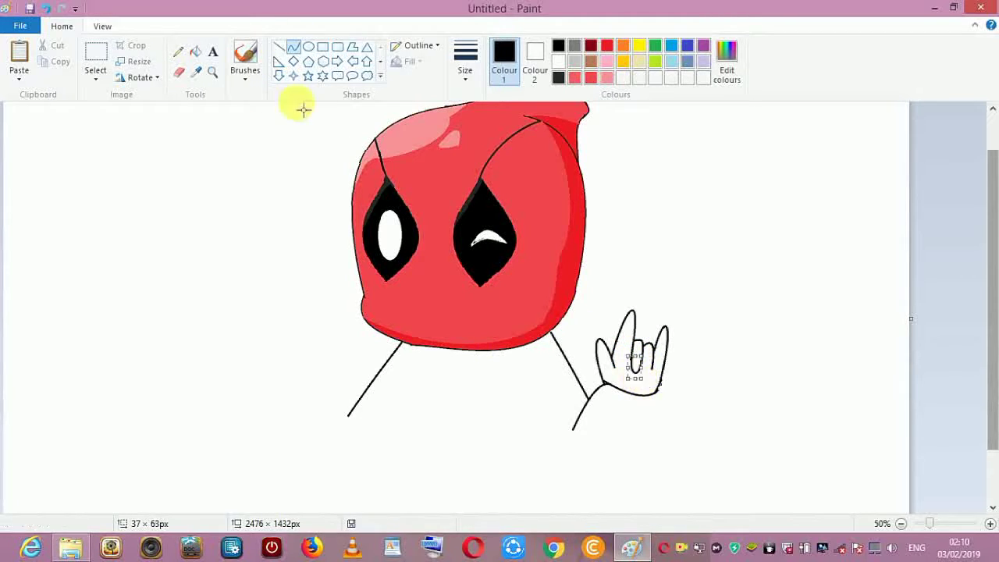
click(292, 49)
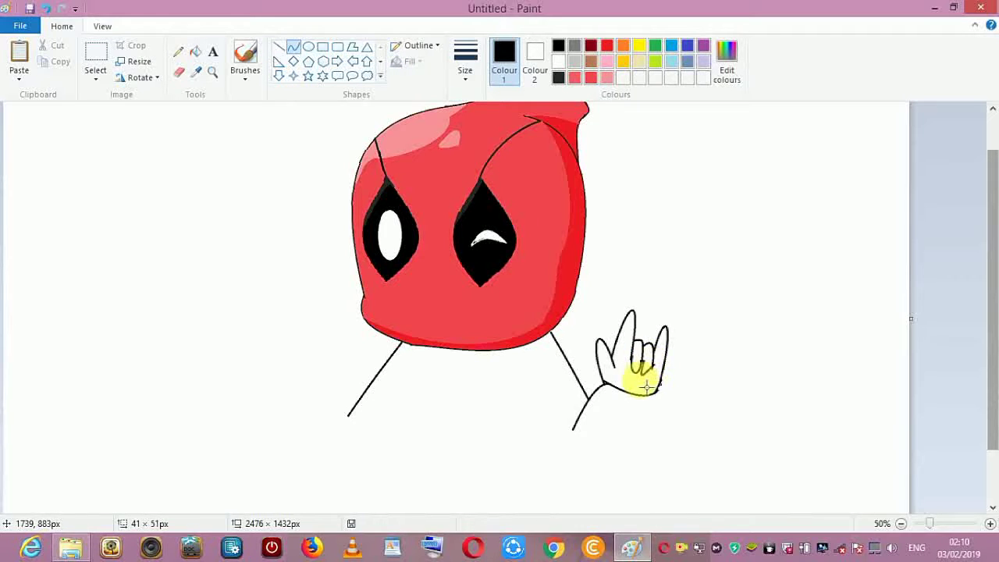
click(647, 387)
click(294, 49)
Extend the canvas downwards to 2476 × 1932 px
drag(994, 254, 993, 332)
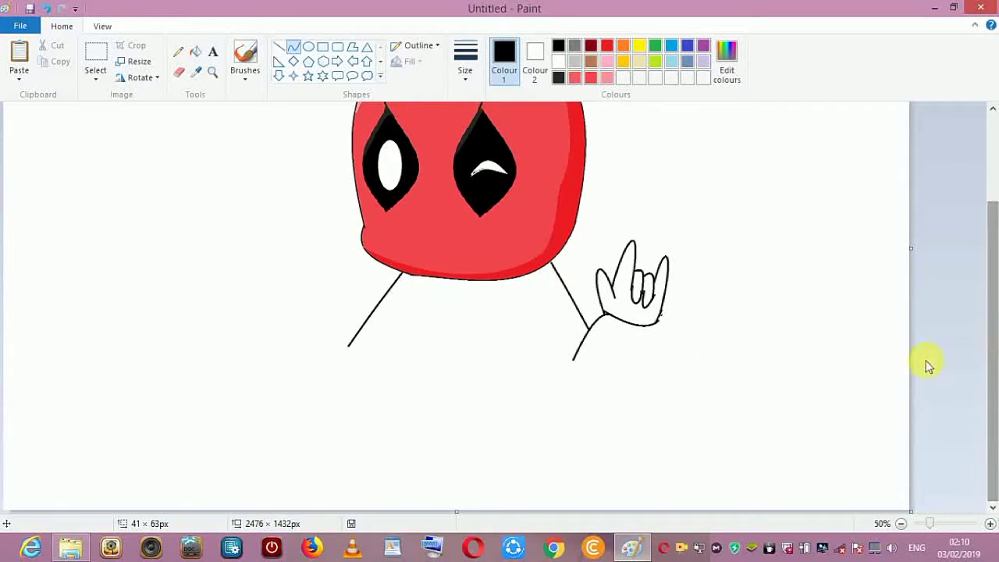
click(900, 524)
drag(230, 367, 230, 460)
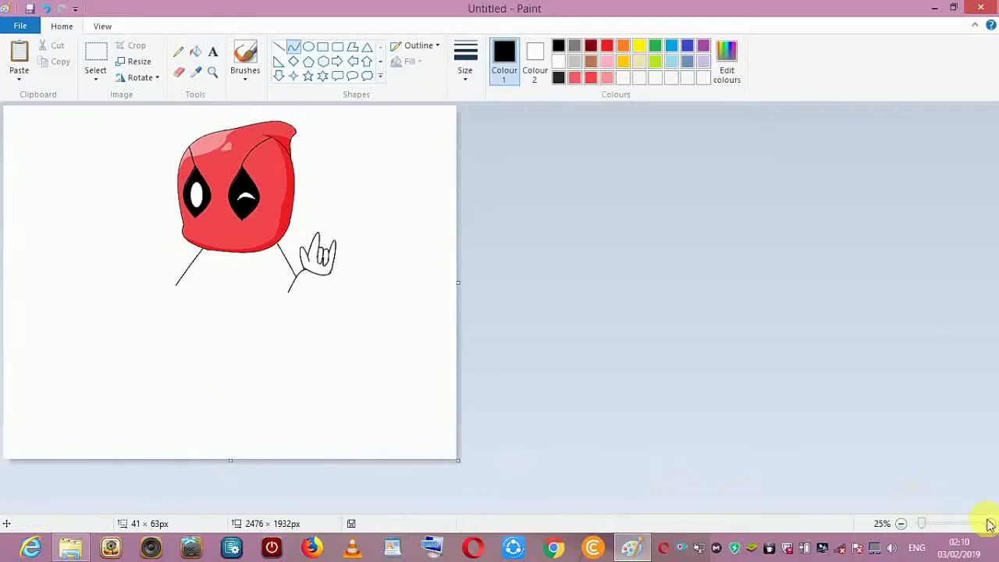
Draw the upper-left side of the torso and its long right side as black curves from under the head
drag(207, 250, 192, 340)
drag(200, 286, 205, 317)
click(293, 49)
drag(271, 252, 309, 409)
click(277, 277)
click(292, 349)
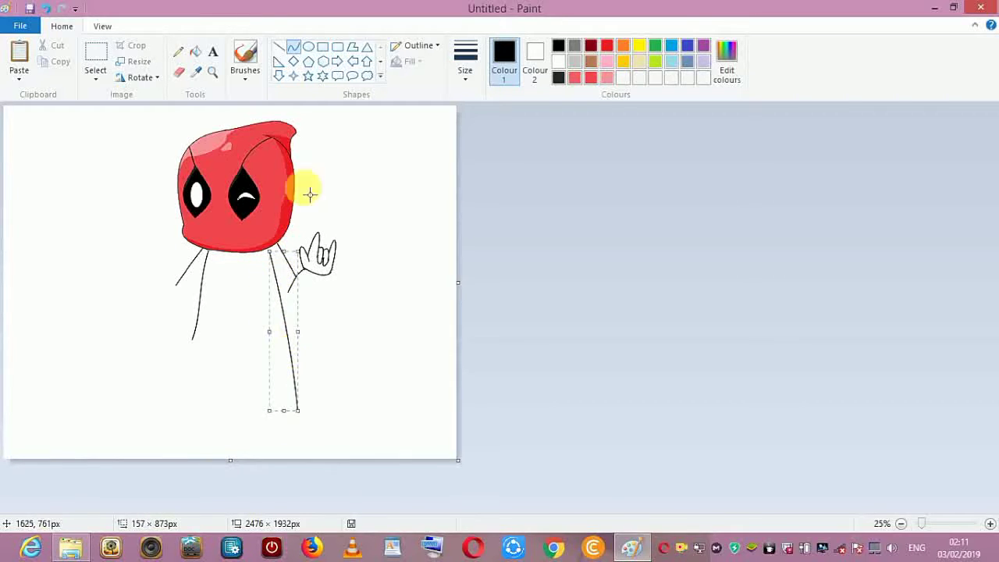
Continue the torso's left side downwards with a curve bulging outward at the hip
click(294, 49)
drag(195, 336, 199, 412)
mouse_move(190, 366)
mouse_down()
mouse_move(186, 358)
mouse_move(190, 377)
mouse_up()
click(292, 52)
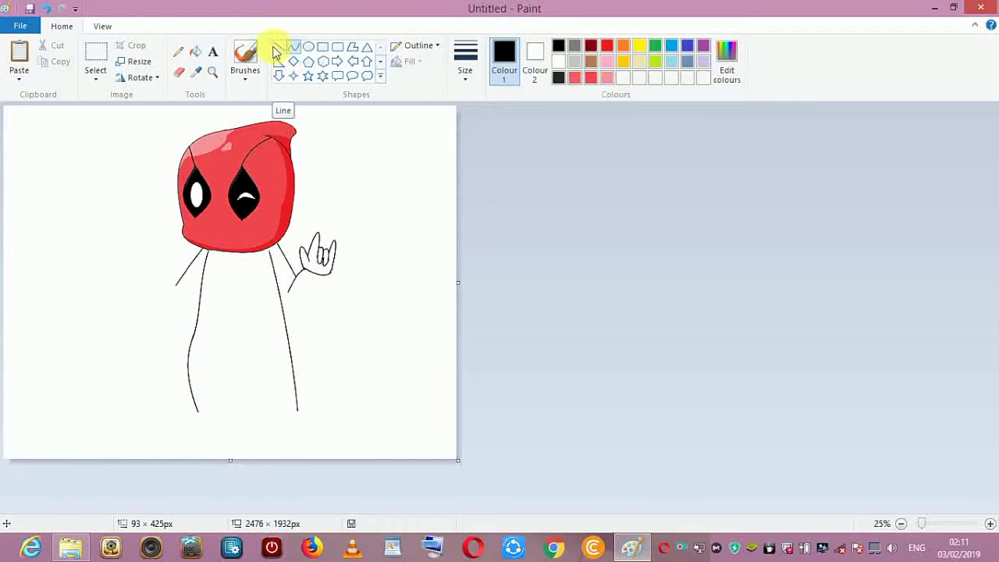
click(274, 51)
Draw the left arm's bent elbow and forearm down to the hip, ending in a small curled hand
click(990, 524)
drag(994, 319, 993, 417)
click(293, 50)
mouse_move(350, 266)
mouse_down()
mouse_move(342, 296)
mouse_move(366, 380)
mouse_up()
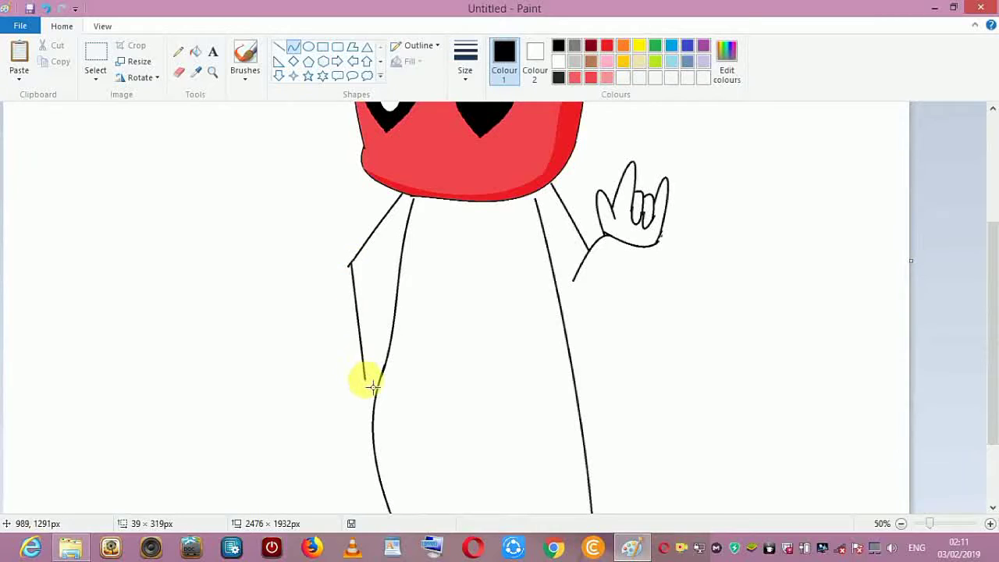
drag(347, 288, 340, 286)
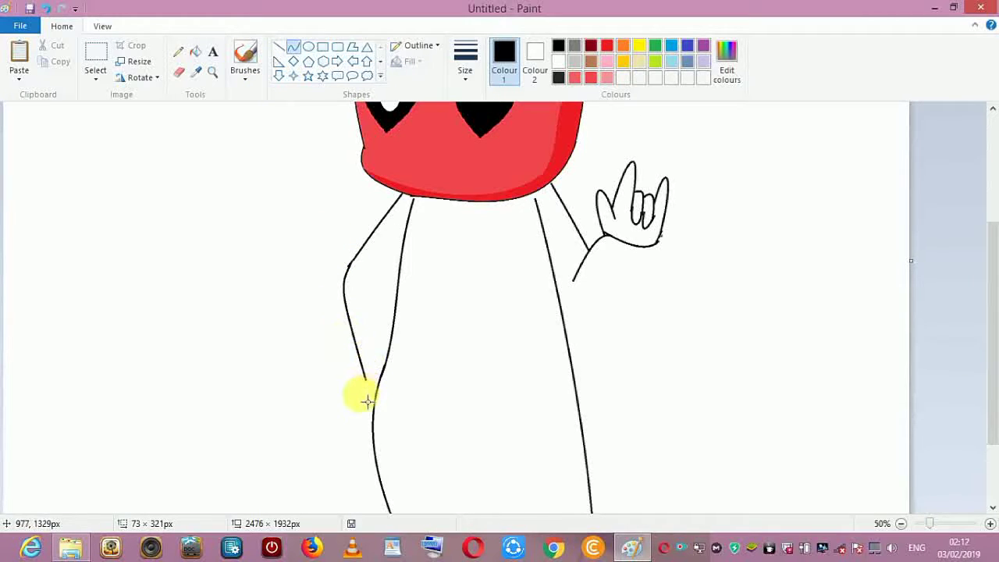
click(290, 50)
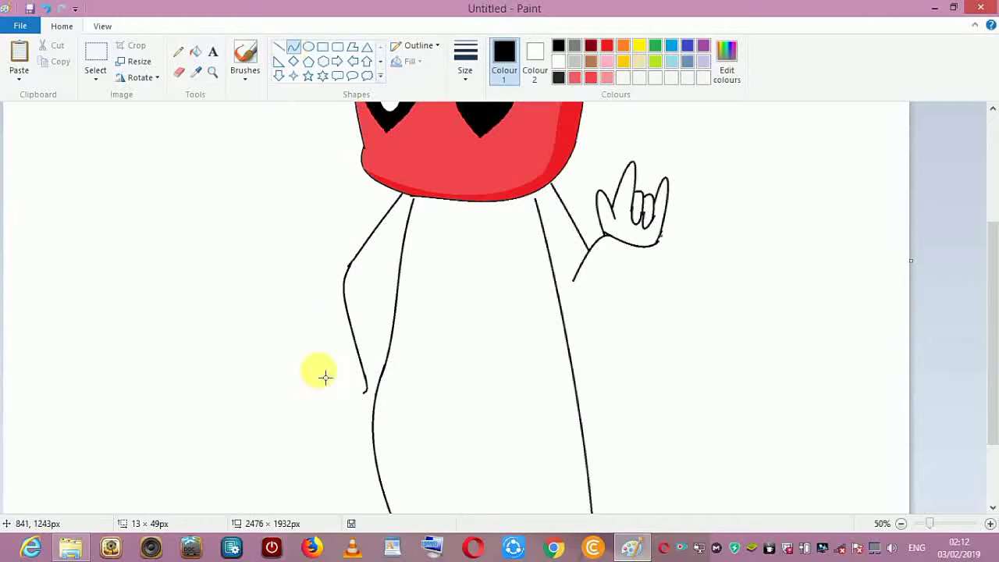
mouse_move(369, 395)
mouse_down()
mouse_move(355, 390)
mouse_move(369, 412)
mouse_up()
click(292, 50)
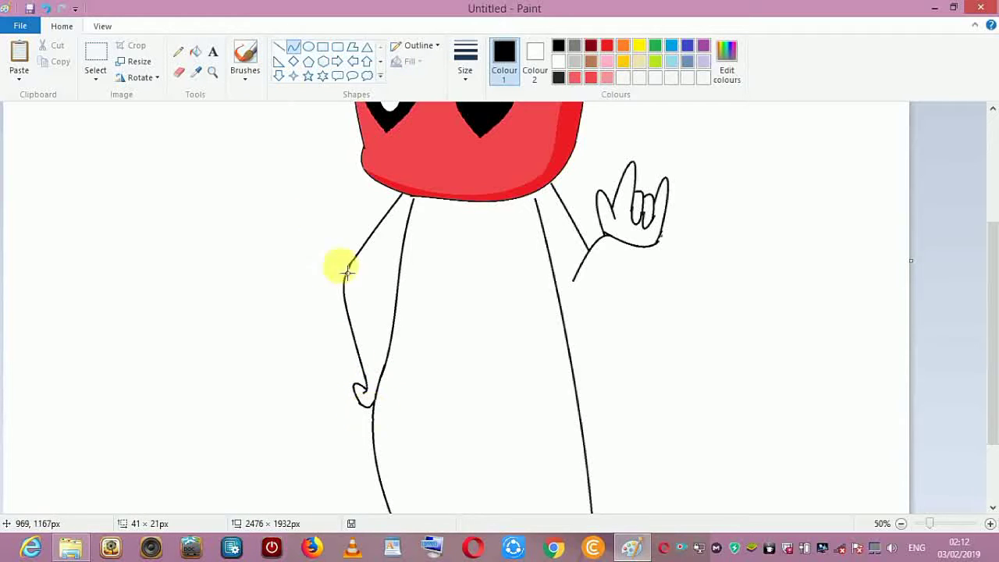
Draw the left arm's inner edge beside the waist and a short crease joining it to the torso
click(294, 50)
drag(381, 293, 389, 352)
drag(385, 318, 386, 311)
click(290, 51)
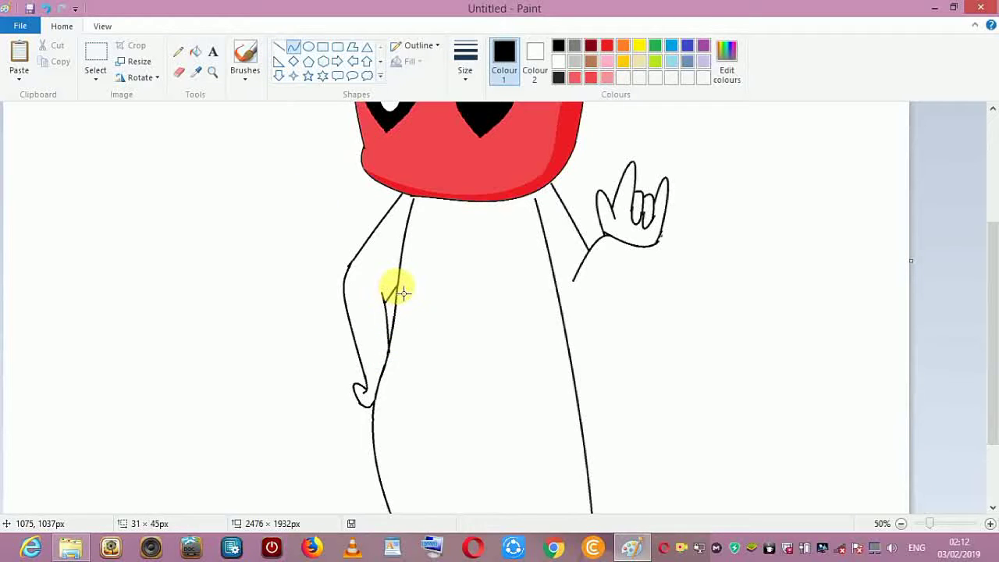
Draw the right arm's rounded lower edge from the torso and extend it up to the raised hand's wrist
click(293, 47)
drag(559, 304, 637, 334)
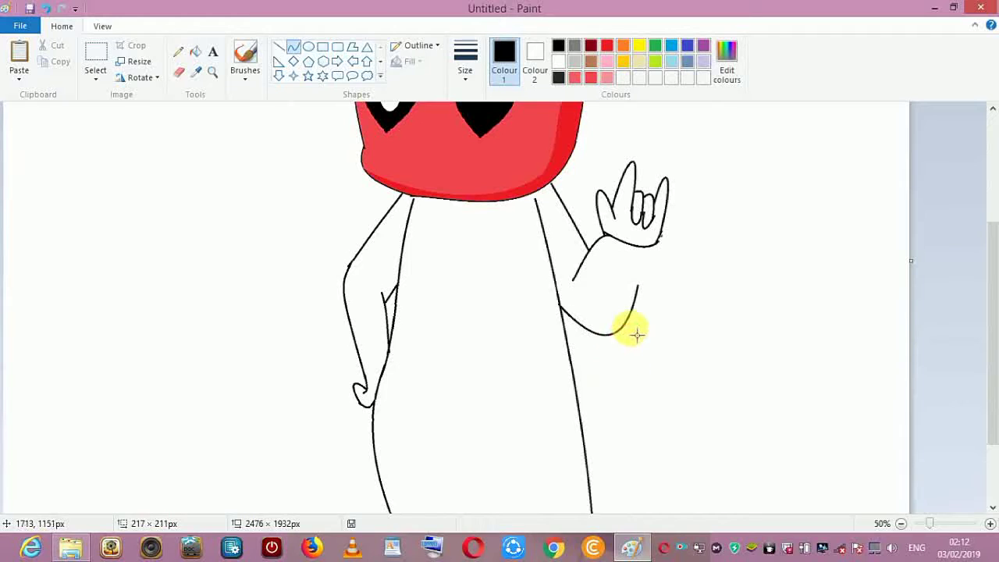
click(298, 51)
mouse_move(641, 247)
mouse_down()
mouse_move(634, 301)
mouse_move(643, 279)
mouse_up()
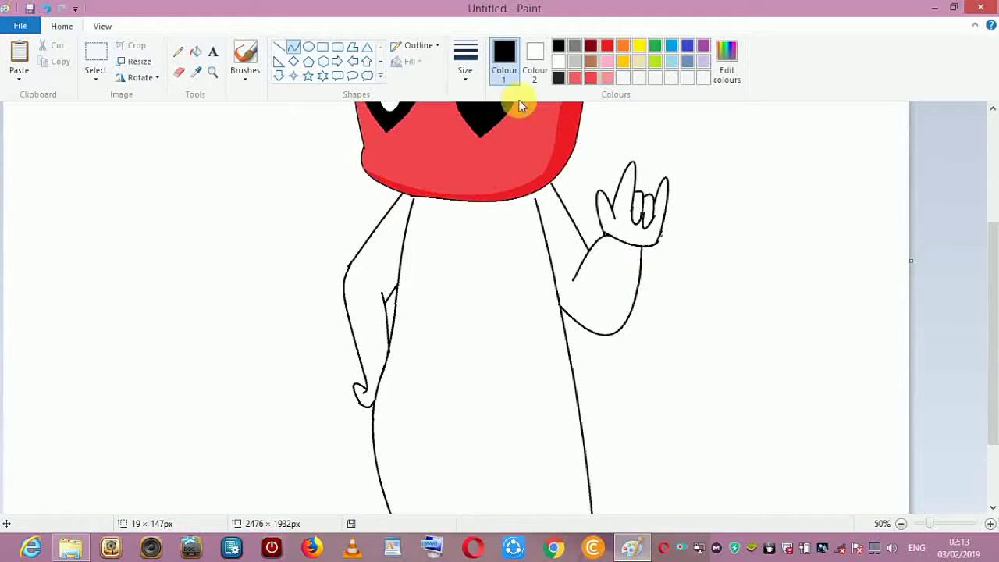
Erase the stray outline at the raised hand's outer lower edge and redraw it as a rounded black curve
click(323, 46)
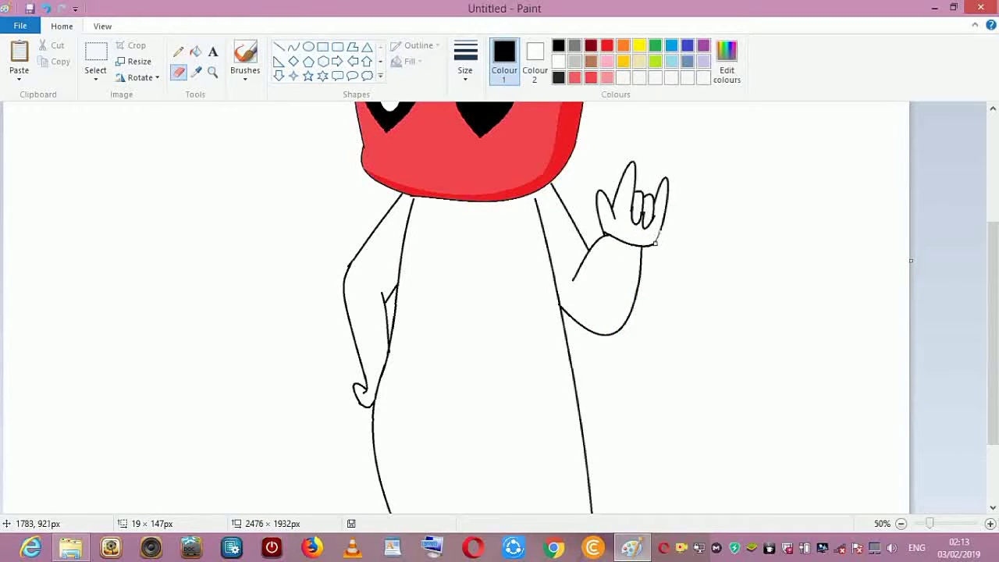
click(296, 48)
drag(640, 246, 663, 224)
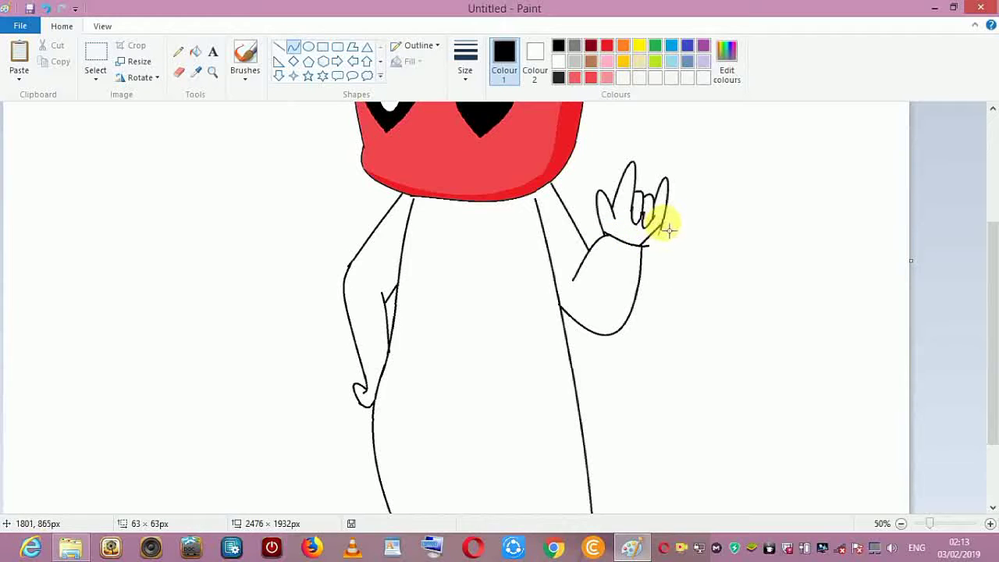
click(294, 47)
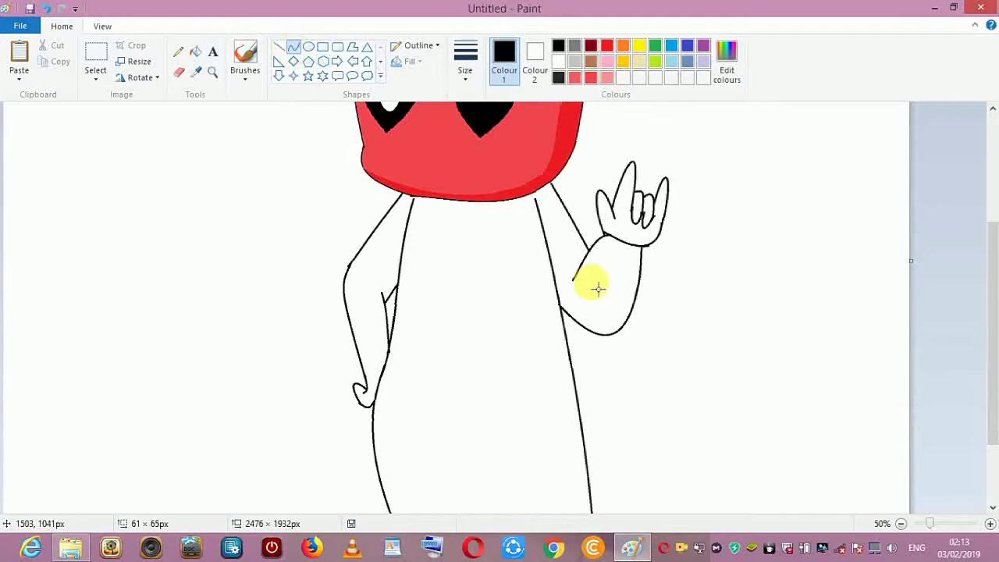
Draw a curved glove edge across the right forearm and an angled sleeve edge across the right upper arm
drag(574, 279, 598, 303)
click(293, 47)
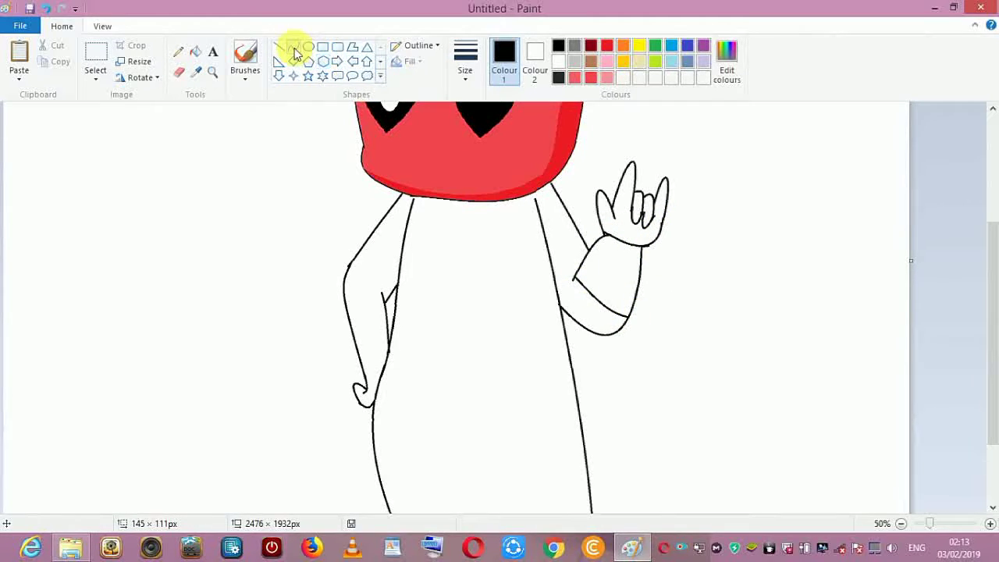
click(279, 48)
drag(540, 218, 562, 242)
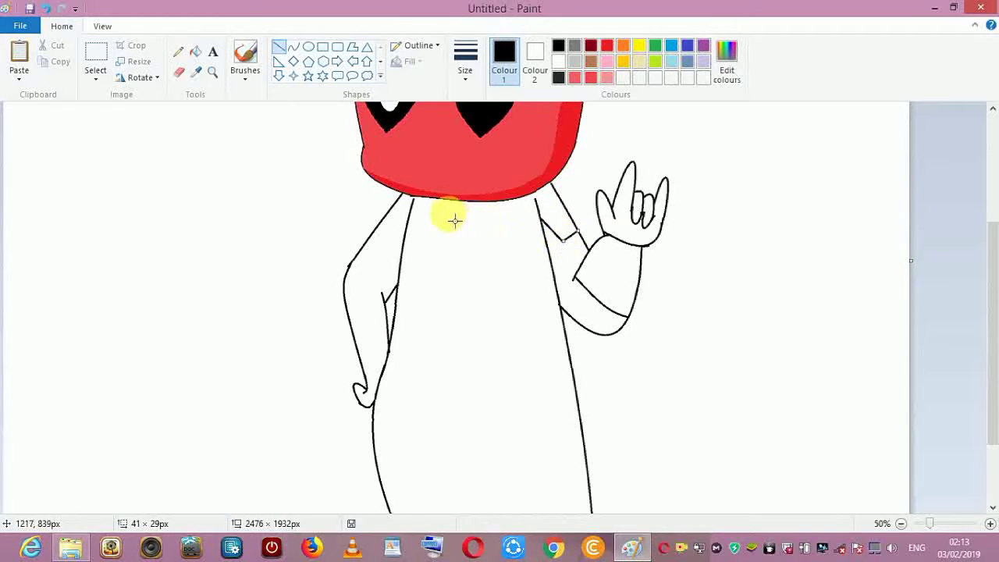
Draw stepped zigzag lines down both sides of the torso, starting just below the head
mouse_move(519, 199)
mouse_down()
mouse_move(523, 231)
mouse_move(502, 237)
mouse_move(525, 231)
mouse_move(508, 297)
mouse_up()
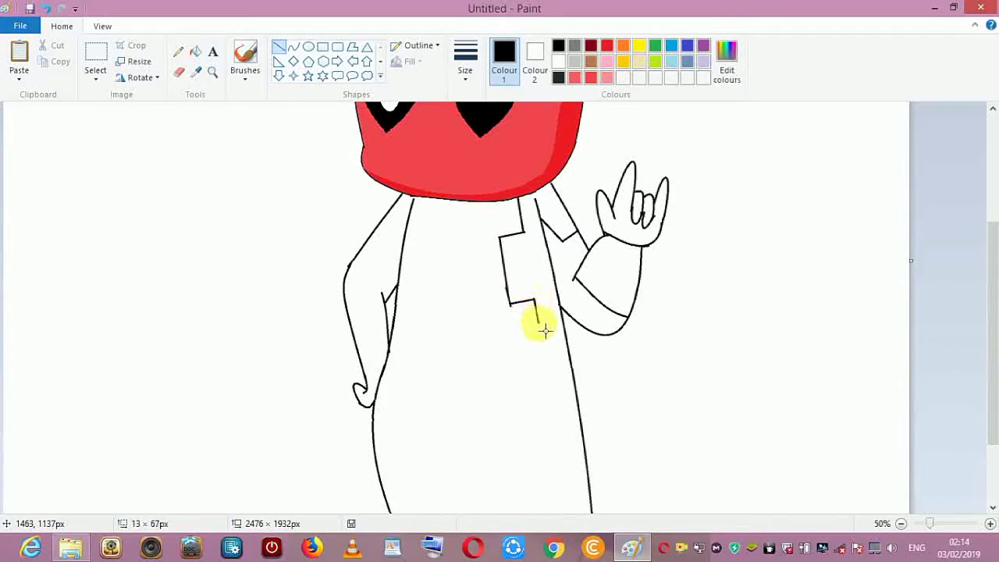
drag(520, 351, 528, 372)
click(506, 359)
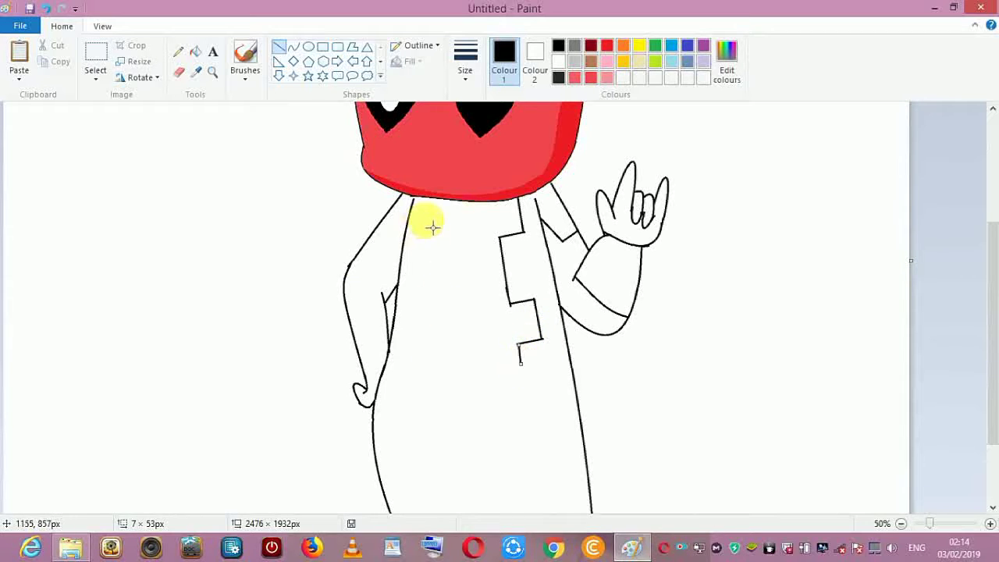
mouse_move(427, 197)
mouse_down()
mouse_move(423, 228)
mouse_move(442, 229)
mouse_up()
mouse_move(437, 299)
mouse_down()
mouse_move(443, 229)
mouse_move(437, 289)
mouse_move(419, 287)
mouse_move(409, 333)
mouse_up()
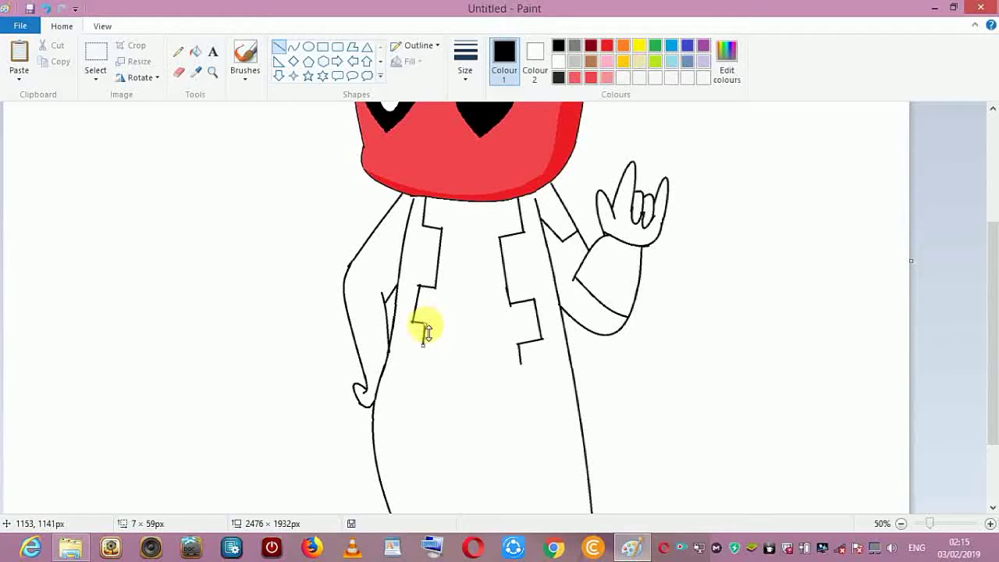
Draw a downward-bulging waist curve across the torso, meeting the lower ends of the stepped lines
mouse_move(425, 325)
mouse_down()
mouse_move(427, 359)
mouse_move(495, 374)
mouse_up()
click(308, 47)
click(47, 9)
click(45, 8)
drag(392, 337, 495, 370)
click(507, 390)
Draw a sleeve edge across the left upper arm and fill the left sleeve and left torso panel black
click(280, 47)
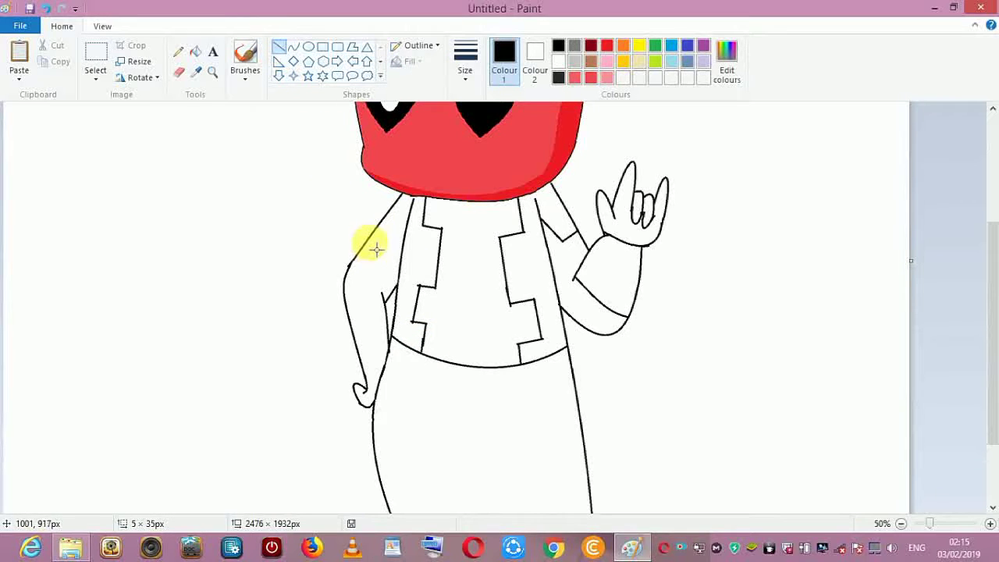
drag(401, 223, 370, 246)
click(195, 52)
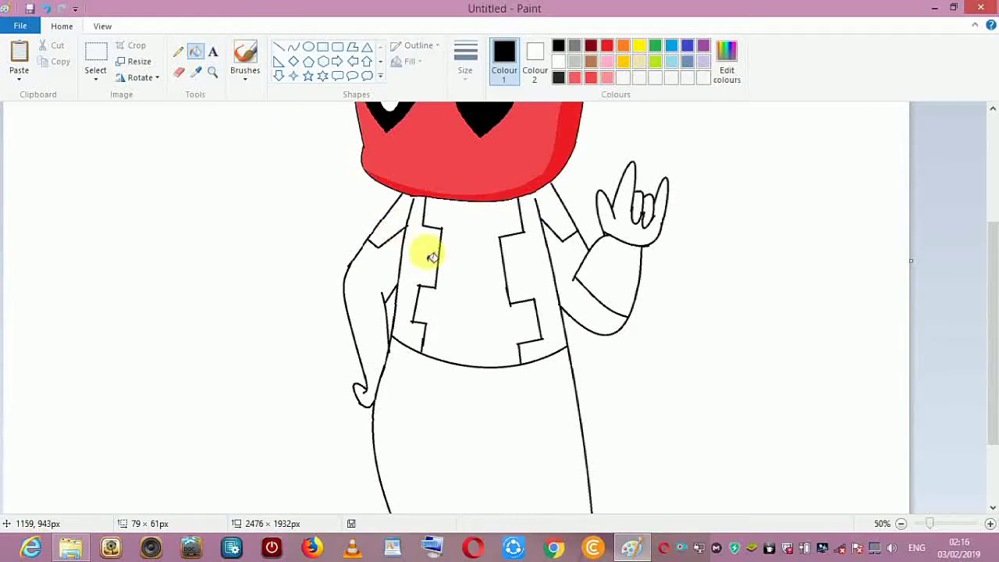
click(424, 252)
click(46, 8)
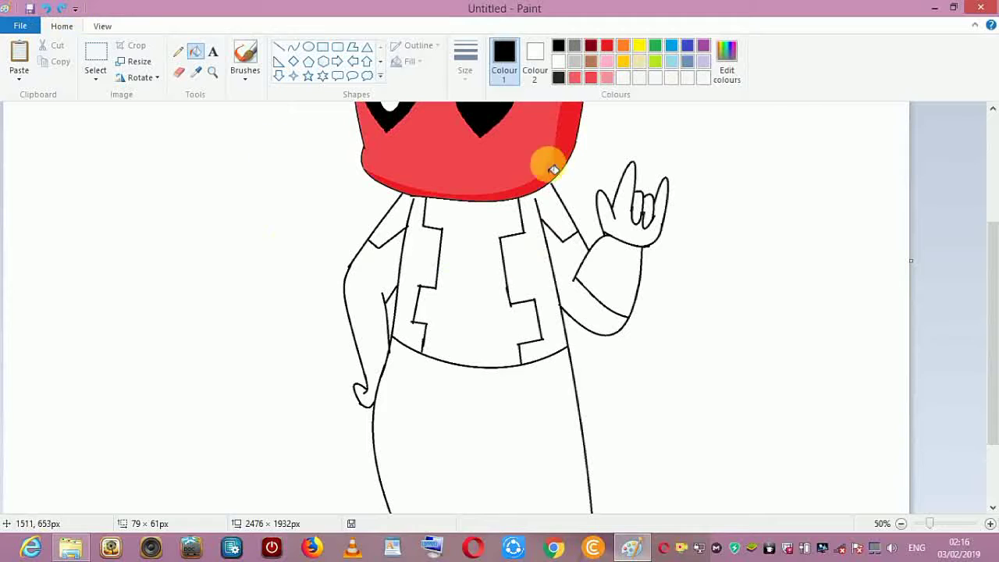
click(419, 241)
Close the outline gap at the right shoulder and fill the right sleeve and right torso panel black
click(531, 264)
click(45, 8)
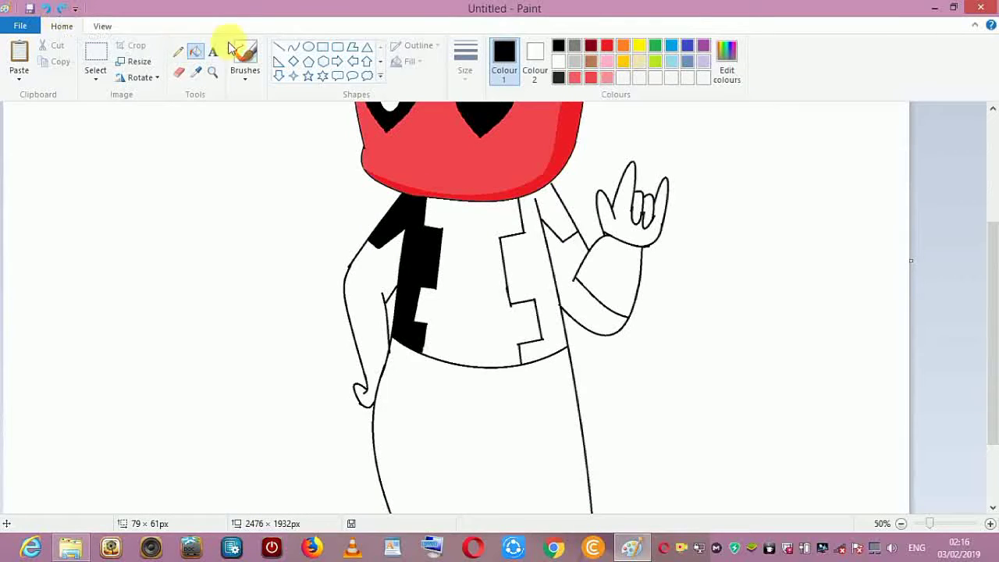
click(280, 47)
drag(551, 183, 556, 188)
click(195, 52)
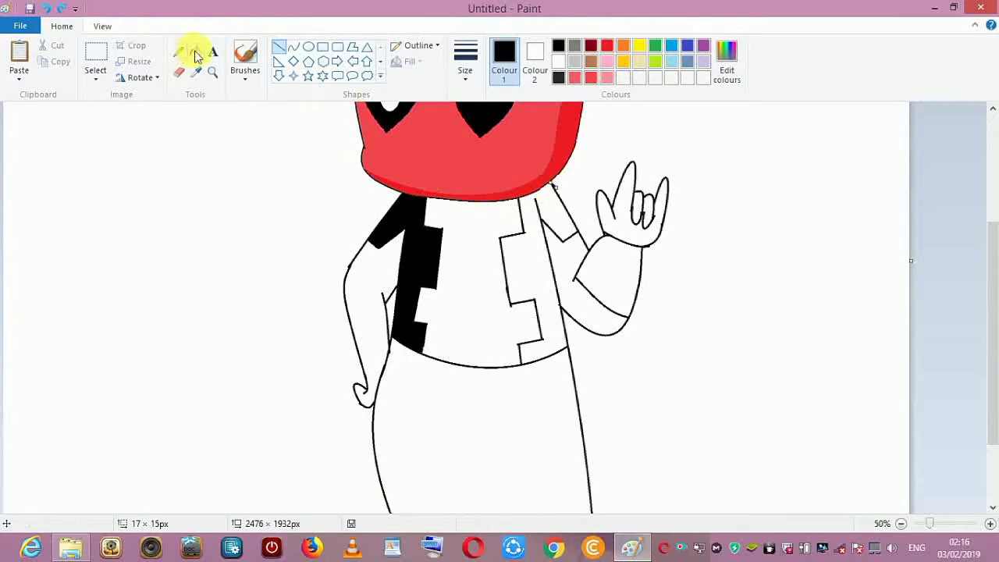
click(570, 206)
click(279, 47)
drag(565, 191, 573, 216)
click(531, 216)
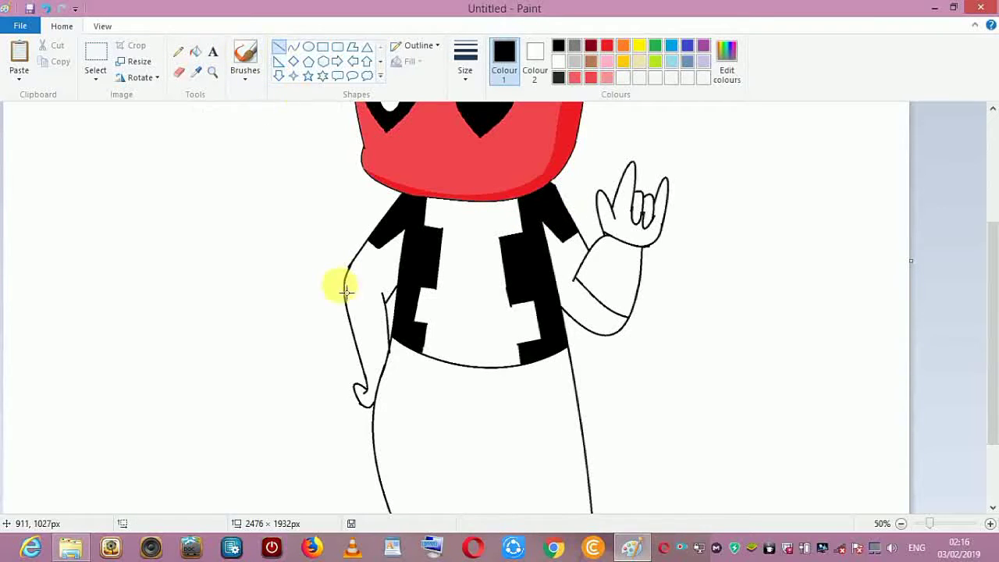
Draw glove edges across the left forearm and wrist and fill the area between them black
click(294, 47)
drag(347, 308, 381, 302)
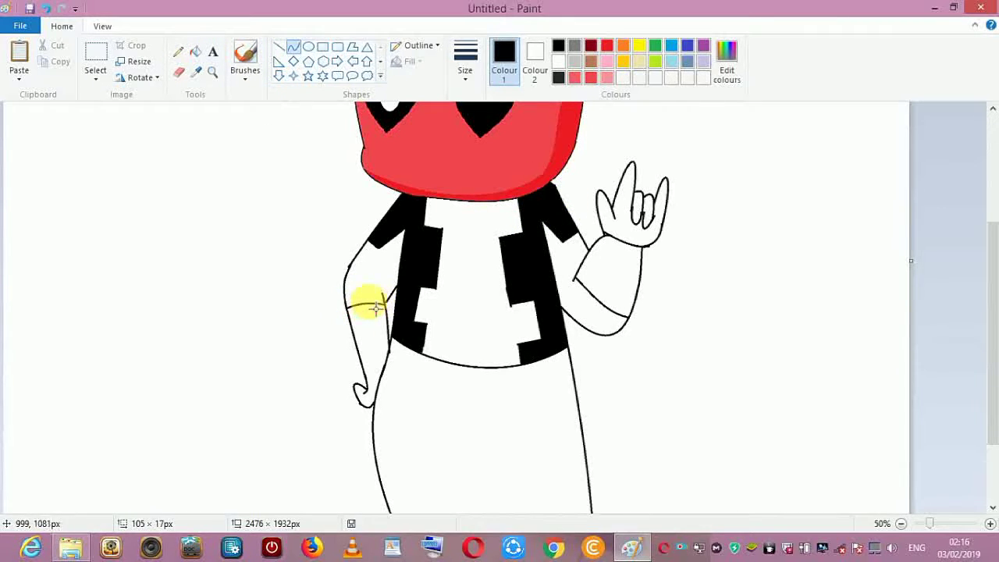
click(280, 48)
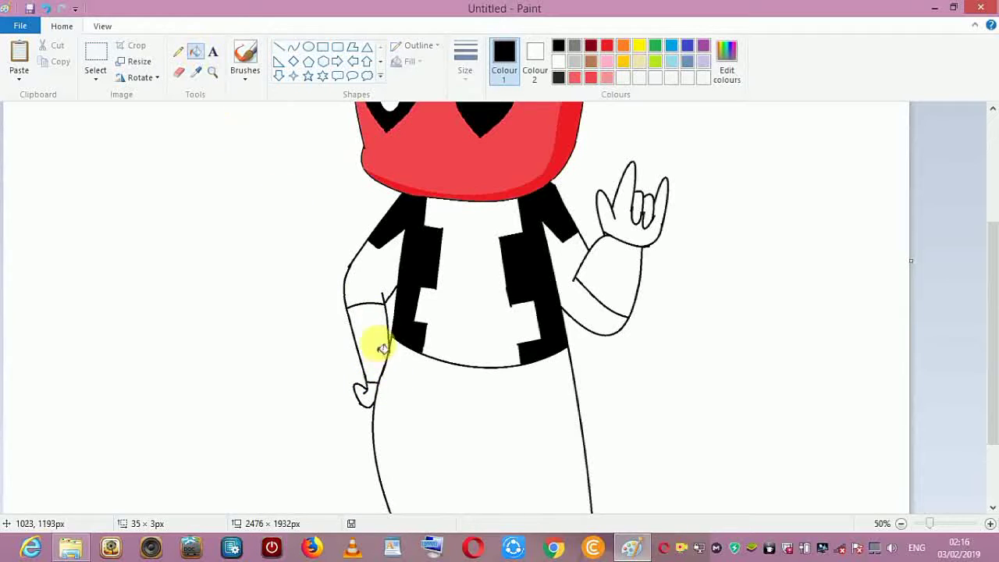
click(374, 346)
Draw the belt's lower edge as a downward-bulging curve across the hips, about 533 × 99 px
click(292, 47)
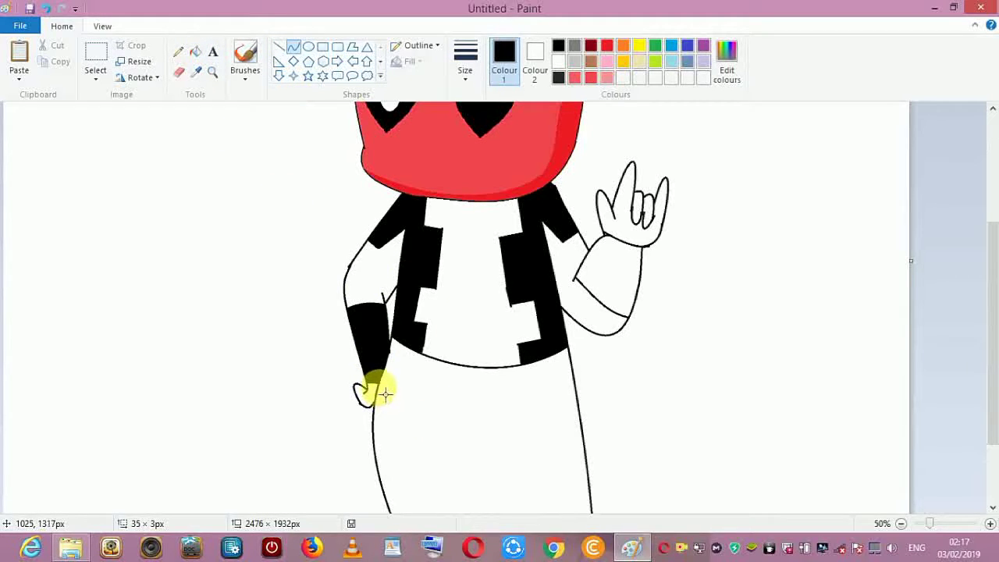
drag(387, 390, 575, 397)
drag(484, 407, 537, 426)
Draw a black-outlined circle about 195 × 197 px in the blank area beside the left arm and fill it with the mask's light red
click(308, 64)
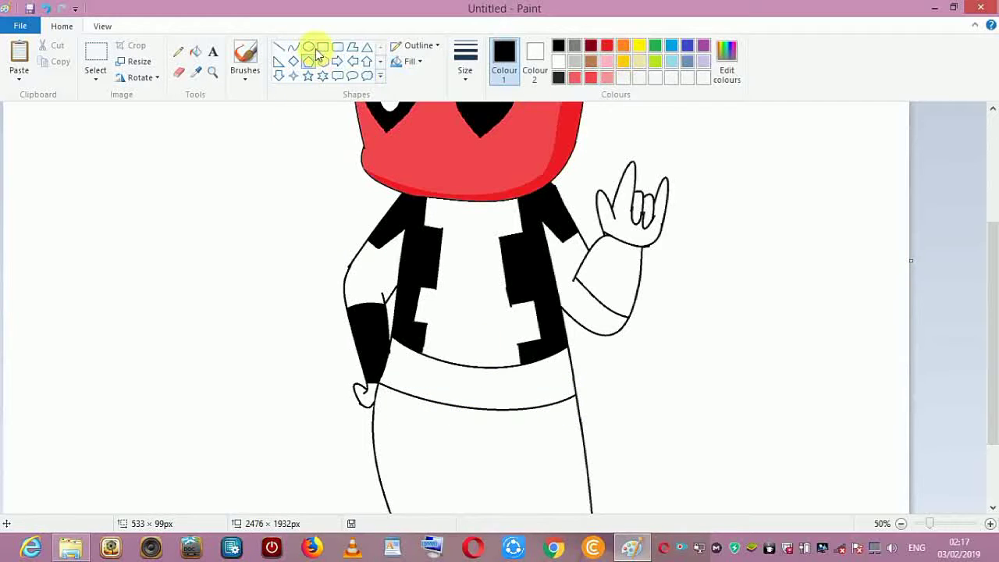
drag(110, 237, 182, 311)
click(293, 47)
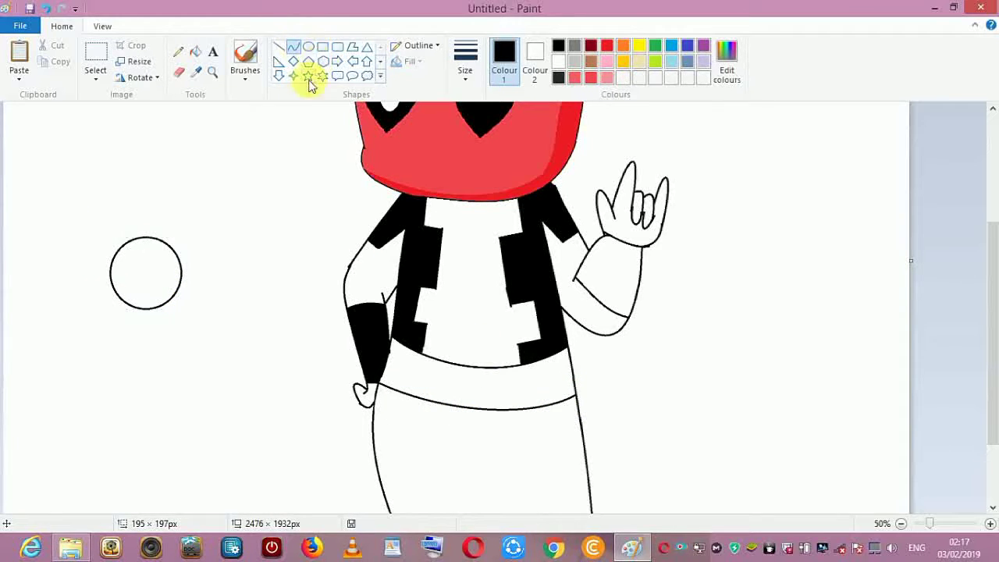
click(195, 51)
click(196, 71)
click(380, 128)
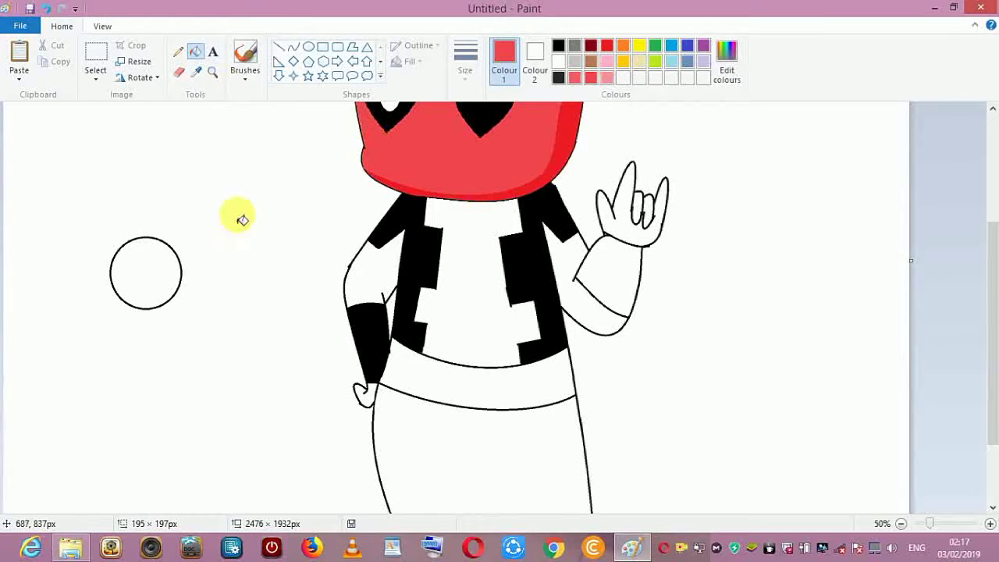
click(161, 268)
Draw a black inner circle about 129 × 125 px centred in the red circle and fill it black
click(309, 47)
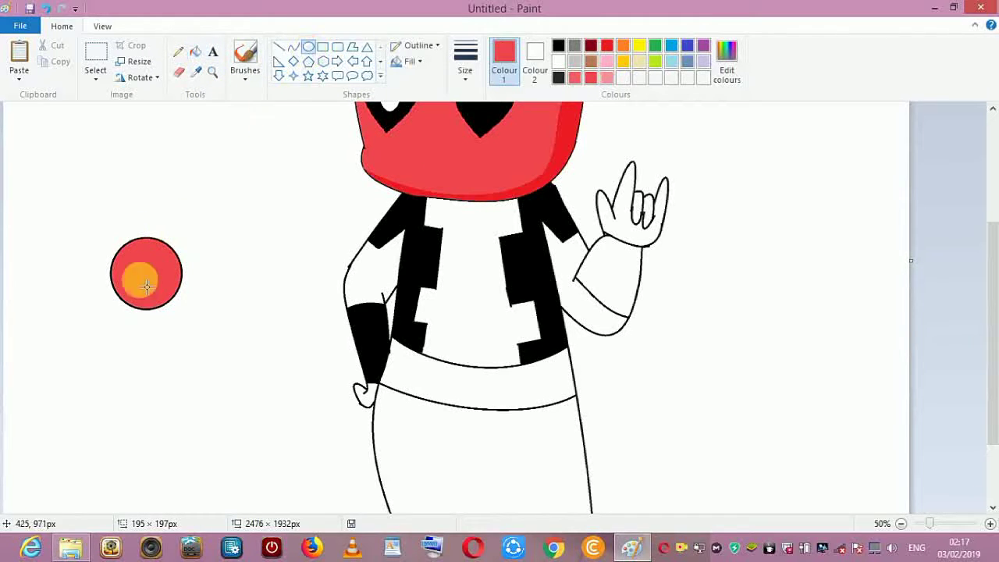
drag(129, 258, 158, 283)
click(558, 46)
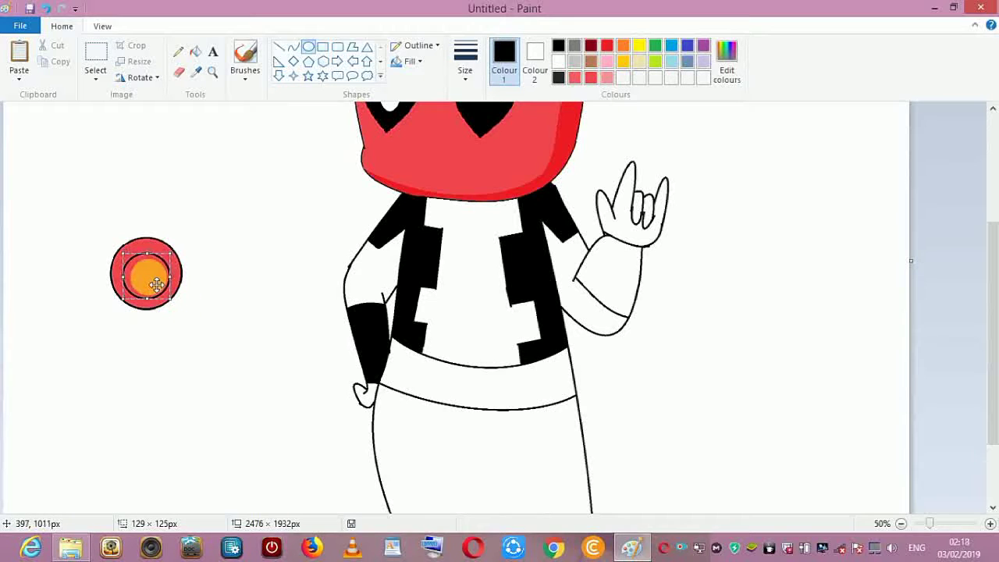
click(195, 52)
click(145, 272)
Draw a vertical bar about 23 × 171 px through the middle of the black circle and fill it with the emblem's red
click(323, 47)
click(196, 71)
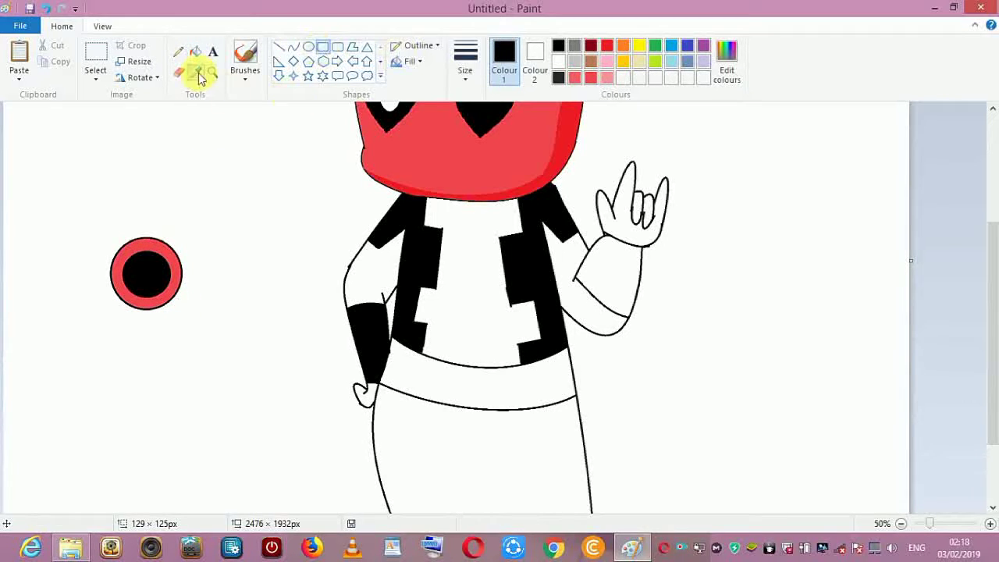
click(146, 244)
drag(145, 250, 157, 307)
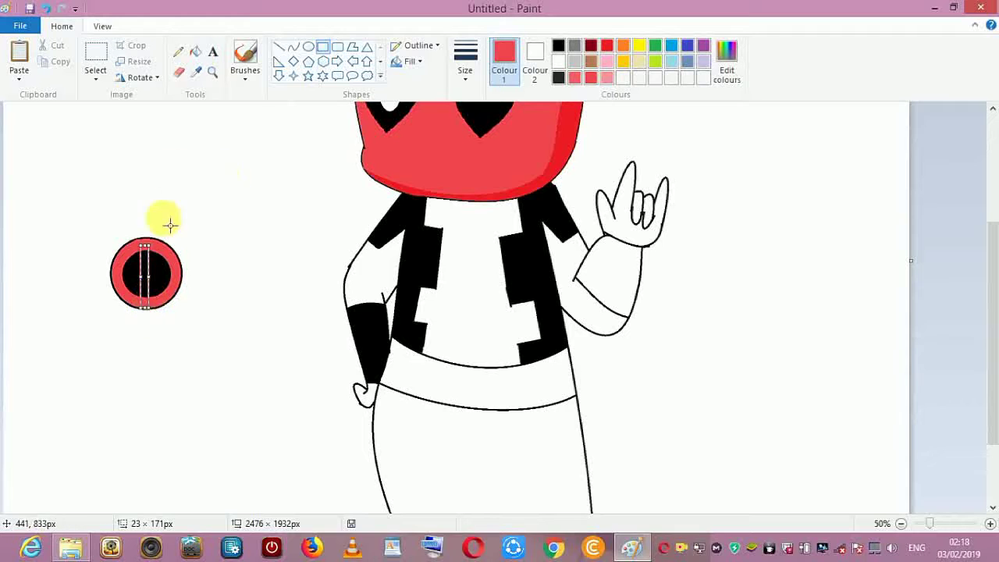
click(195, 51)
click(145, 270)
Draw a small slanted eye shape in red beside the emblem and fill it with the same red
click(294, 47)
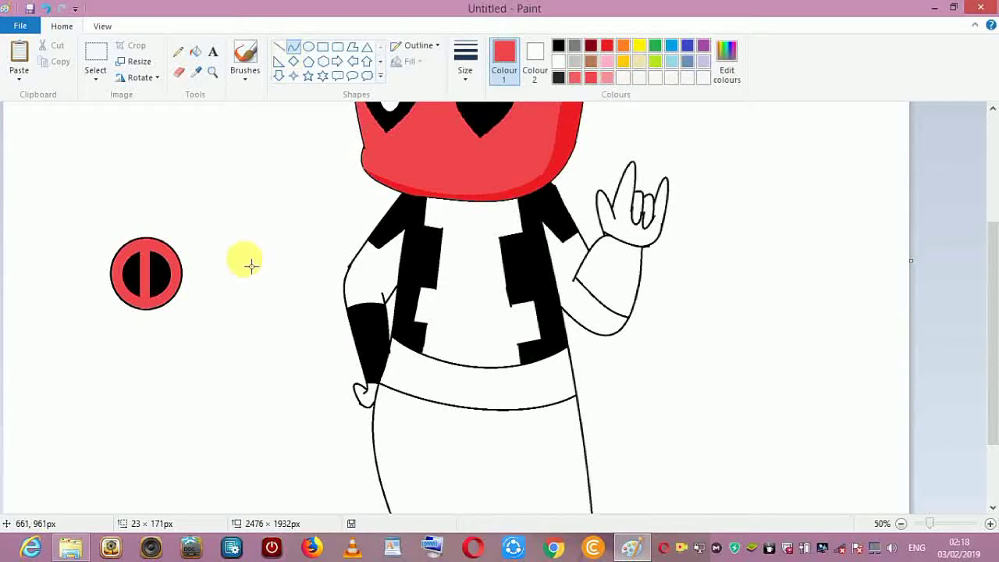
drag(227, 263, 236, 258)
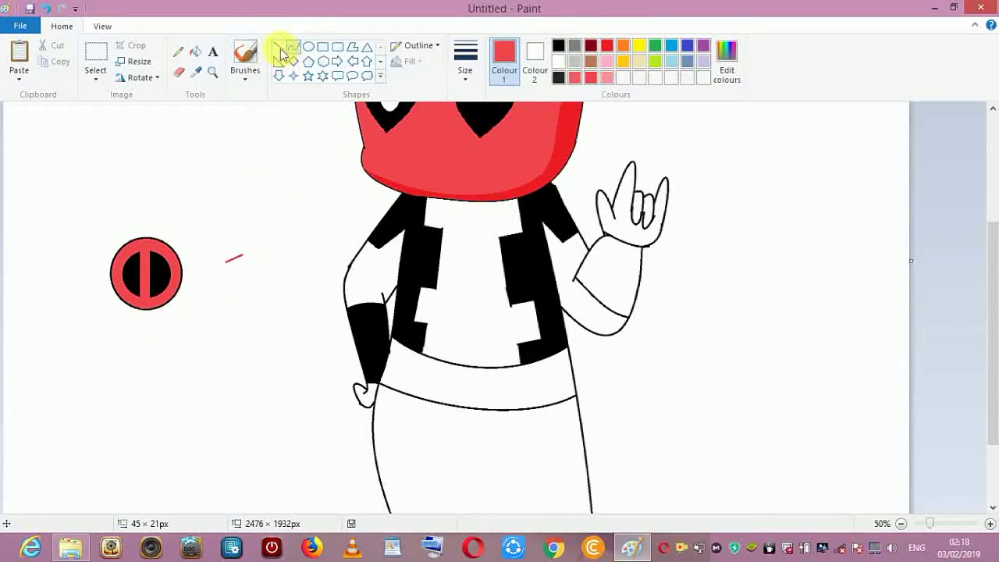
click(242, 262)
click(196, 53)
click(238, 262)
Move the red eye shape onto the emblem's right black half and copy it
click(96, 56)
drag(217, 245, 258, 280)
drag(238, 267, 169, 282)
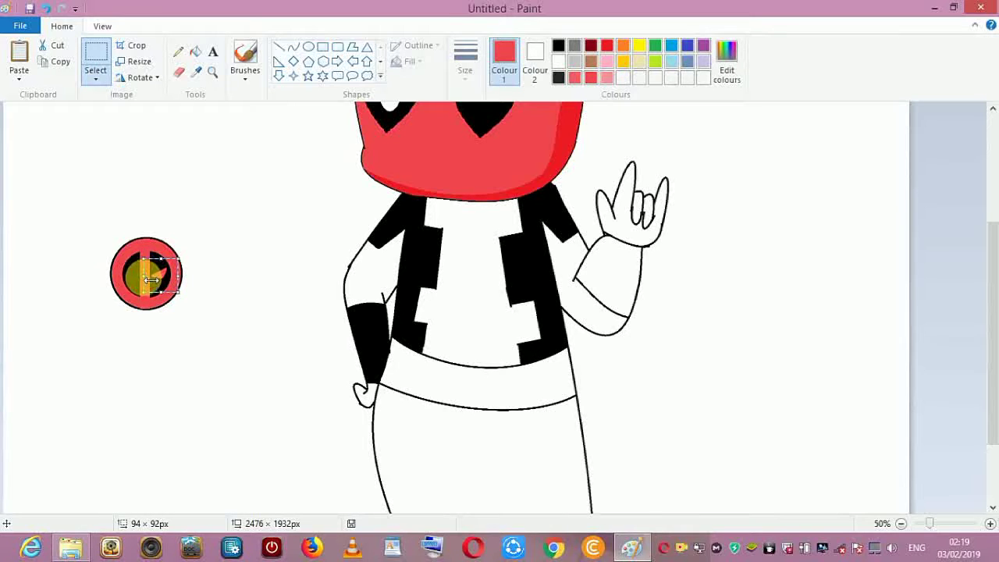
drag(151, 280, 154, 279)
right_click(170, 278)
click(195, 302)
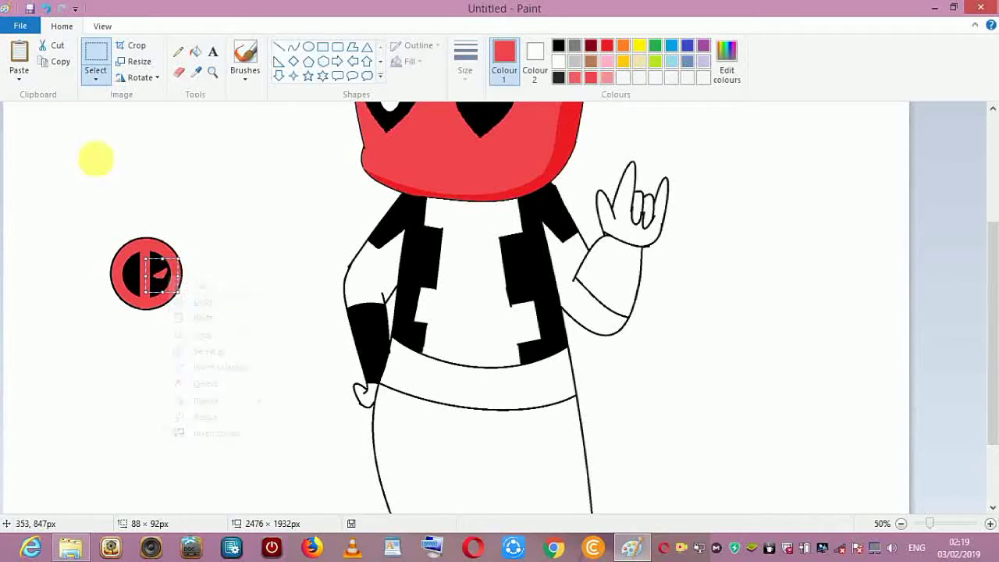
Paste the copied eye, mirror it horizontally and place it on the emblem's left black half
click(20, 59)
right_click(31, 134)
mouse_move(78, 258)
click(178, 325)
drag(17, 119, 145, 279)
Fill both of the emblem's eyes white
click(197, 52)
click(558, 61)
click(162, 274)
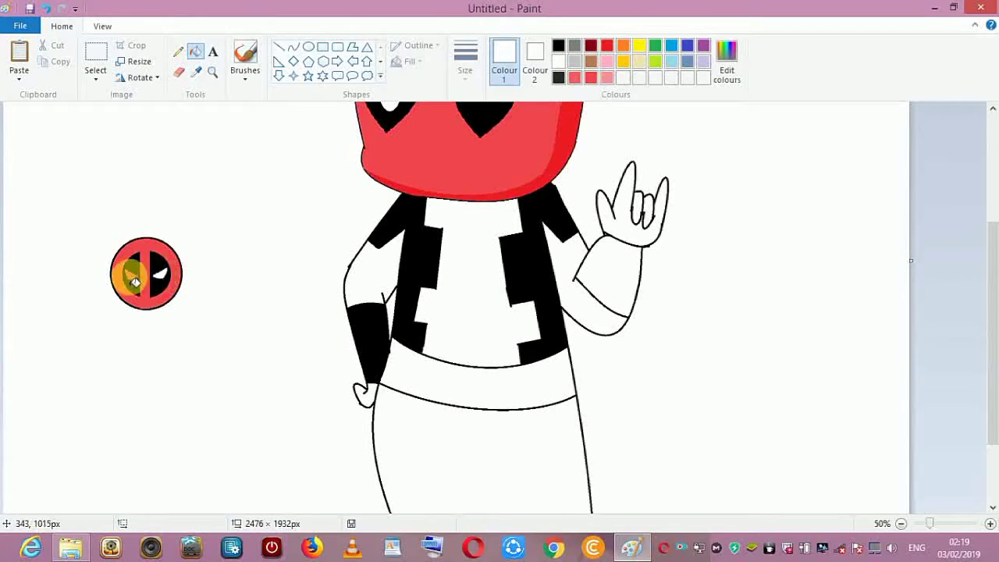
click(129, 274)
Move the finished round emblem onto the centre of the belt as its buckle
click(95, 63)
drag(103, 220, 209, 338)
mouse_move(153, 280)
mouse_down()
mouse_move(390, 345)
mouse_move(481, 393)
mouse_up()
Fill the belt orange on both sides of the buckle
click(623, 46)
click(195, 51)
click(557, 372)
click(421, 375)
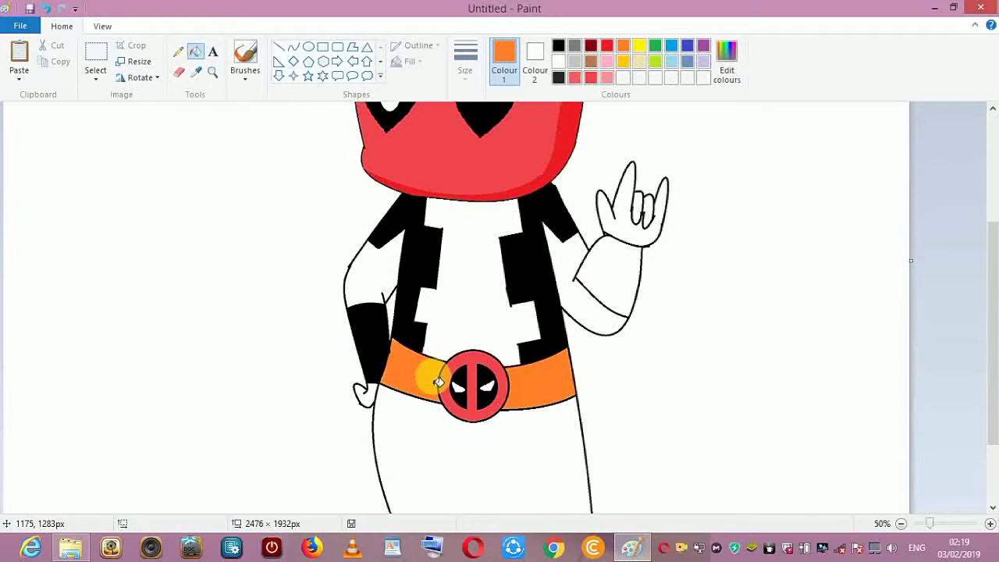
click(978, 389)
Draw a small black belt pouch outline with a curved flap and a narrow side edge in the blank area beside the figure
click(293, 47)
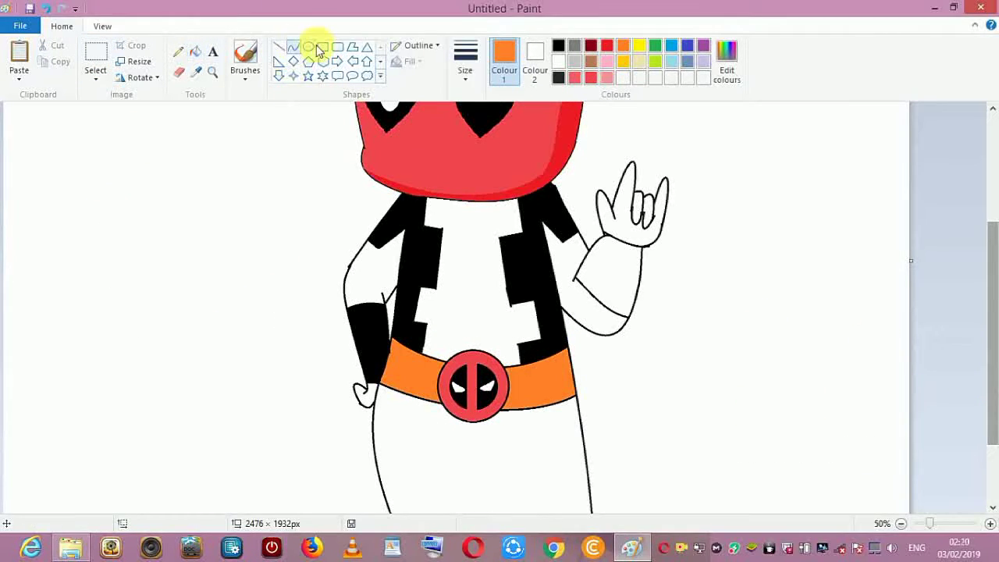
click(558, 45)
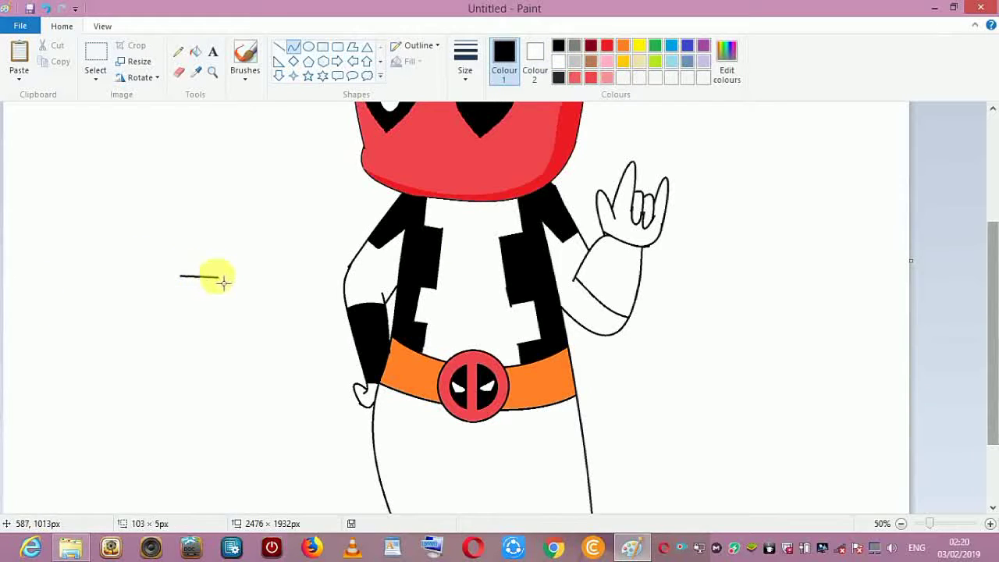
drag(223, 283, 223, 304)
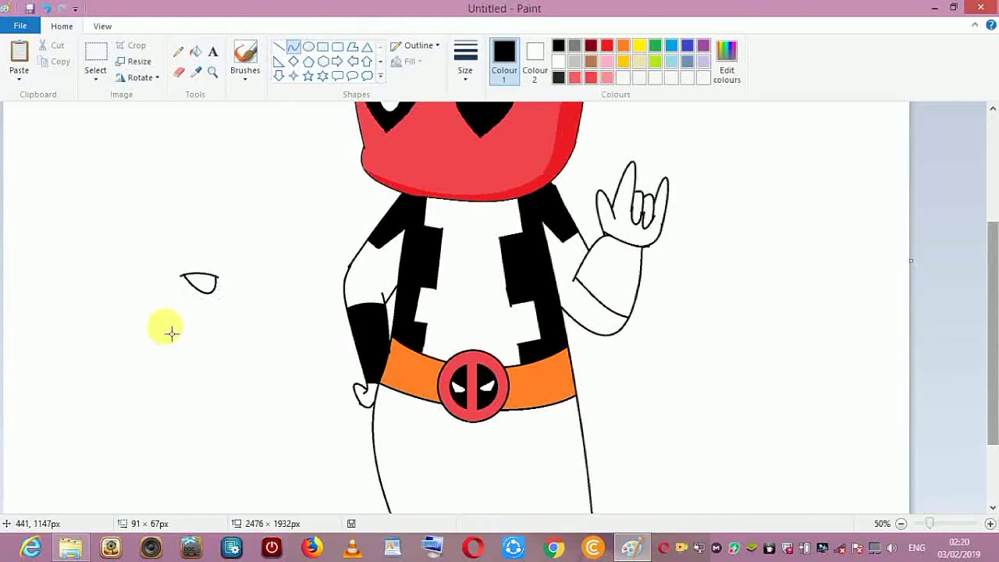
mouse_move(181, 275)
mouse_down()
mouse_move(190, 297)
mouse_move(226, 290)
mouse_move(224, 328)
mouse_up()
click(292, 49)
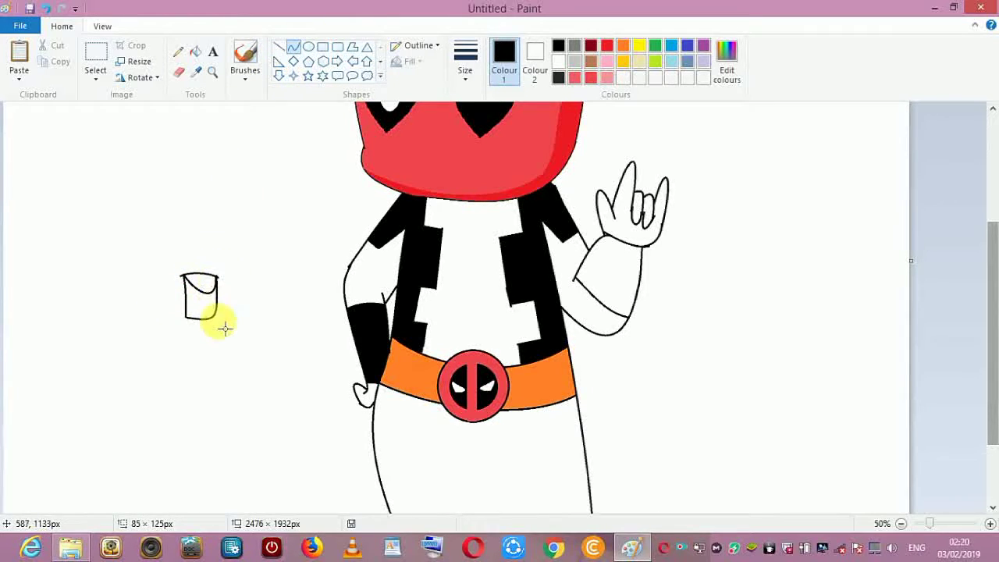
click(294, 53)
drag(181, 275, 187, 312)
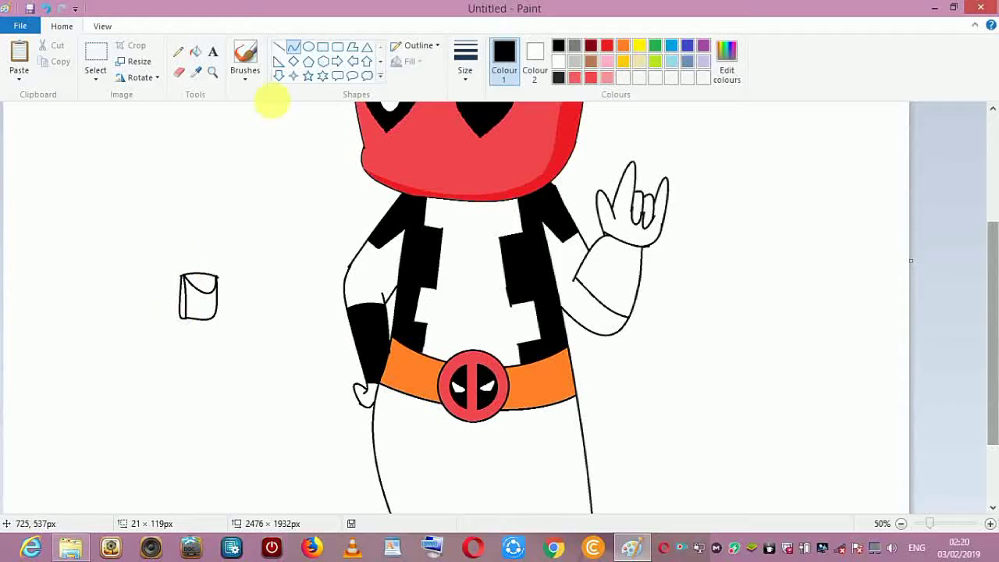
Draw a small black oval button about 13 × 17 px on the pouch flap, using a thinner outline
click(308, 47)
click(466, 63)
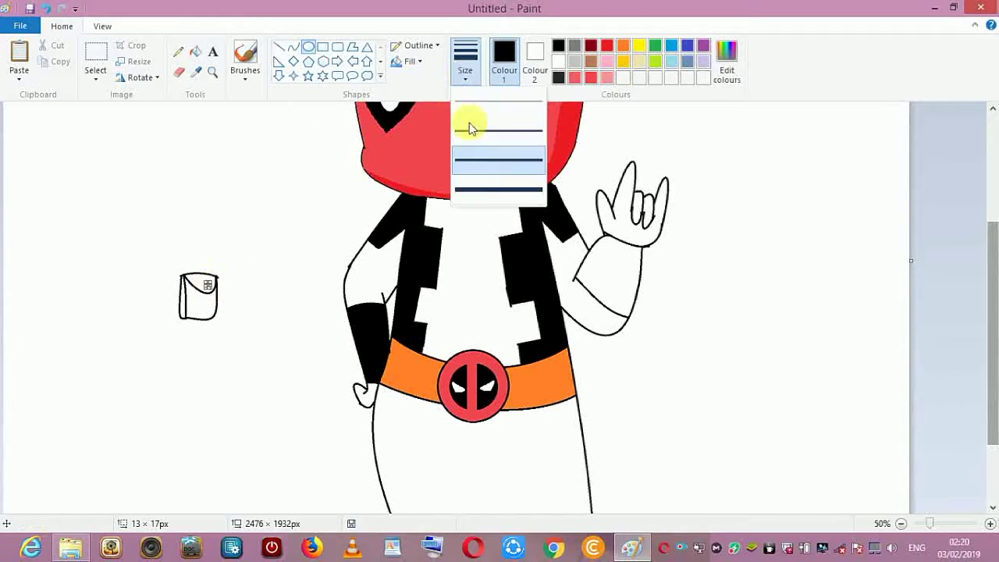
click(468, 122)
Try filling the pouch's front and flap with gold
click(195, 53)
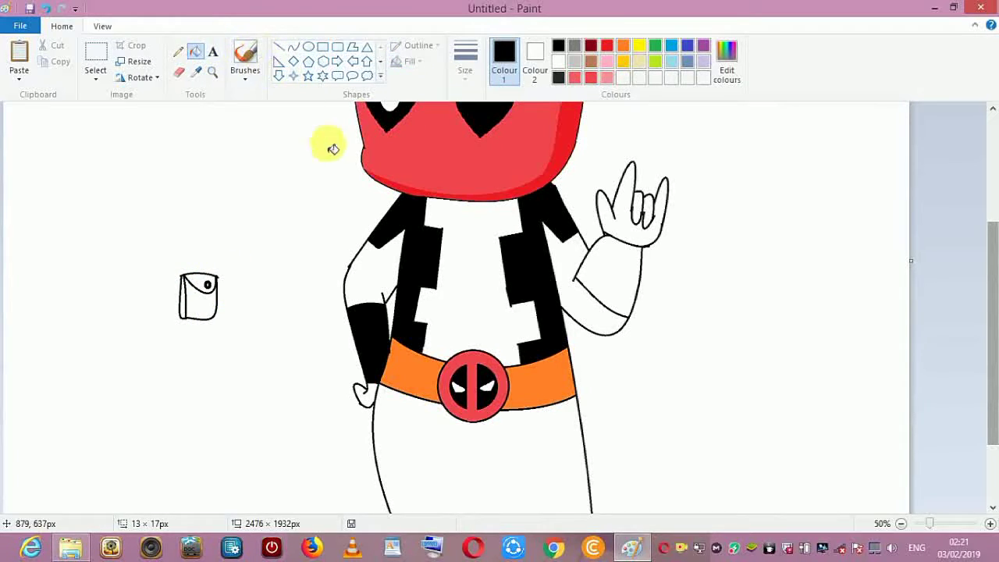
click(637, 46)
click(623, 61)
Sample the belt's orange and fill the whole pouch with it
click(195, 72)
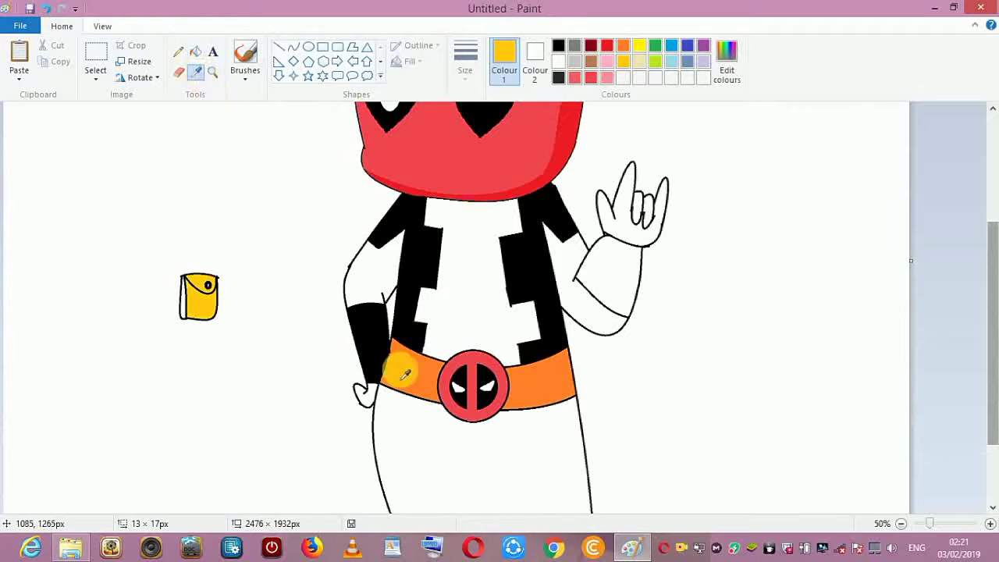
click(400, 373)
click(195, 52)
Mix a darker orange and shade the strip of the pouch just below its flap with it
click(723, 67)
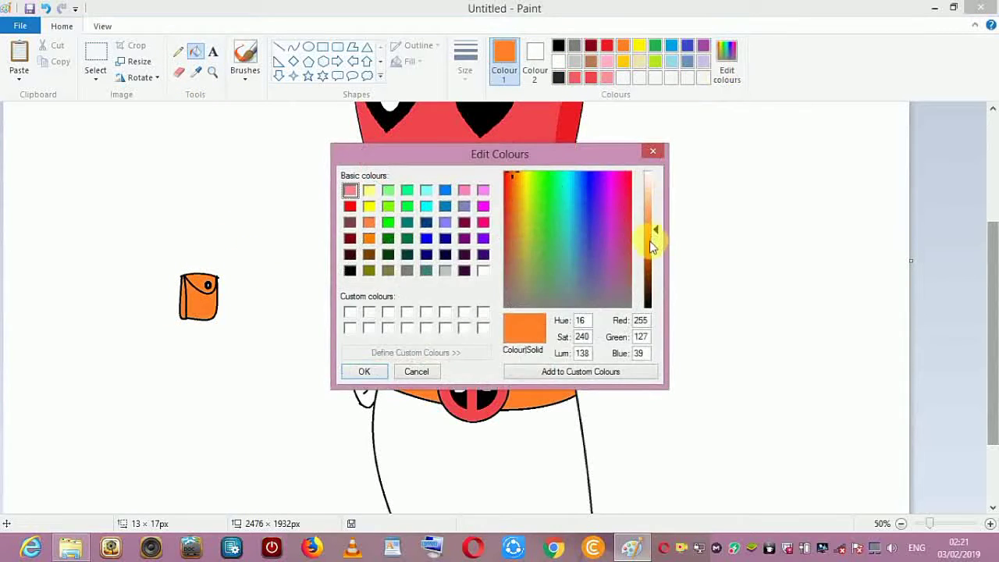
click(651, 249)
click(363, 370)
drag(189, 293, 215, 310)
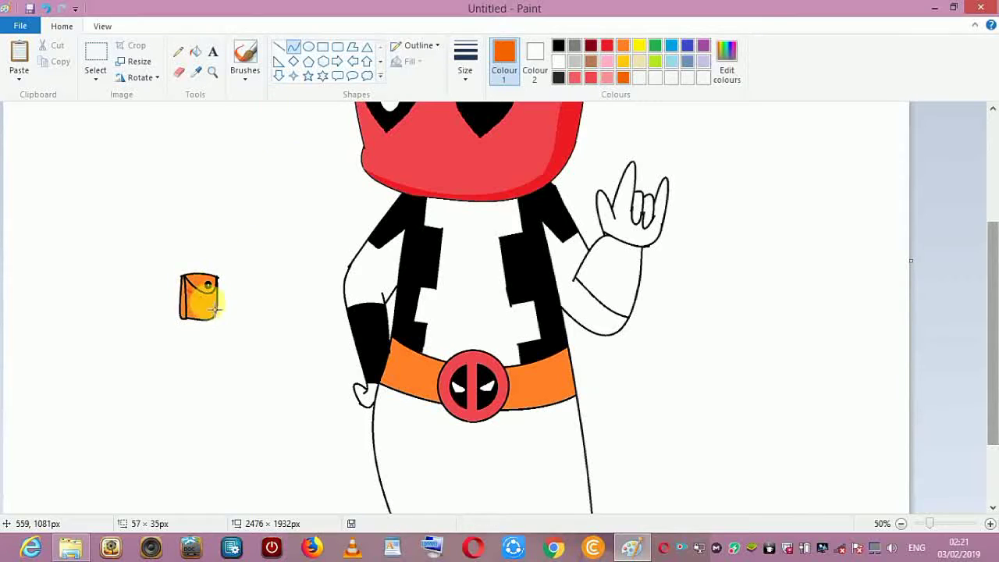
click(465, 63)
click(464, 130)
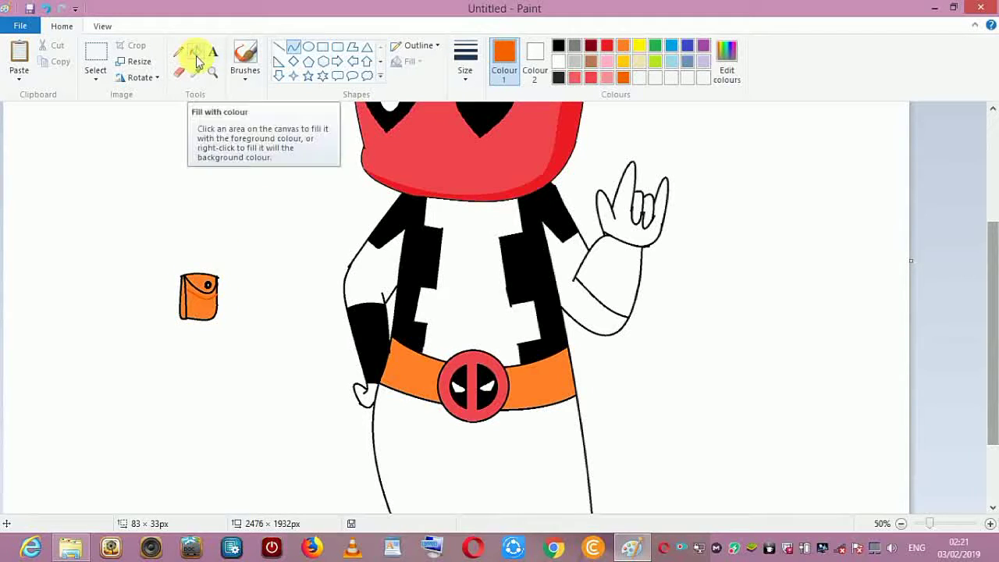
click(279, 47)
click(196, 51)
click(205, 295)
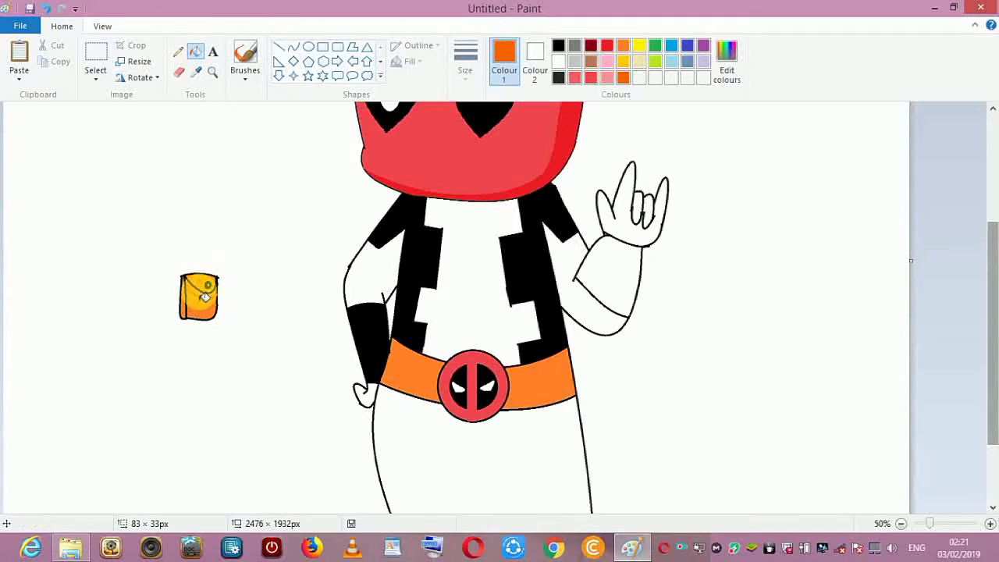
click(46, 8)
click(211, 291)
Move the finished pouch onto the belt to the right of the buckle and stretch it slightly taller
click(96, 52)
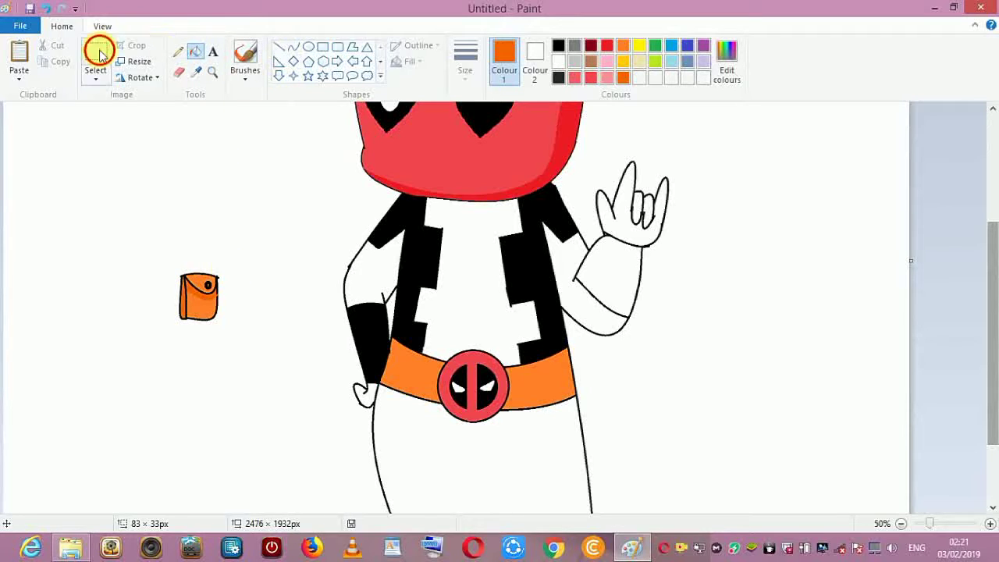
drag(161, 255, 257, 344)
drag(210, 309, 547, 398)
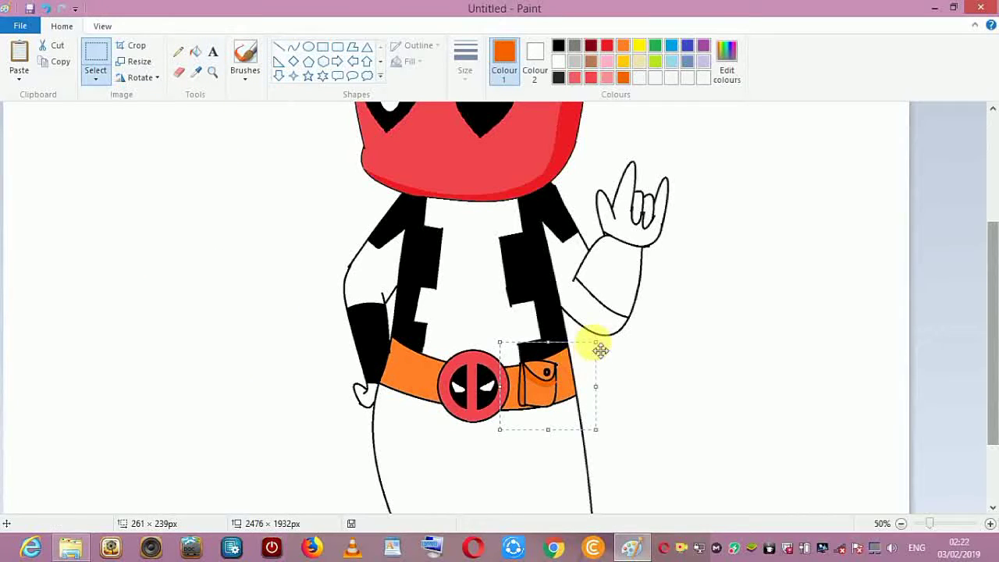
drag(548, 341, 547, 332)
drag(548, 393, 555, 395)
Duplicate the belt pouch and flip the copy horizontally
right_click(556, 410)
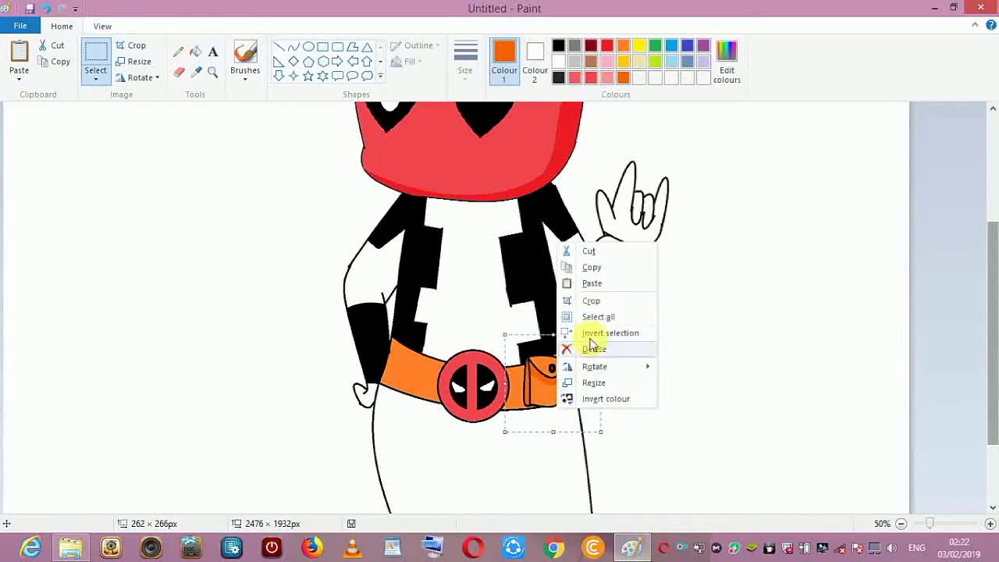
click(587, 268)
click(20, 53)
right_click(62, 163)
mouse_move(85, 286)
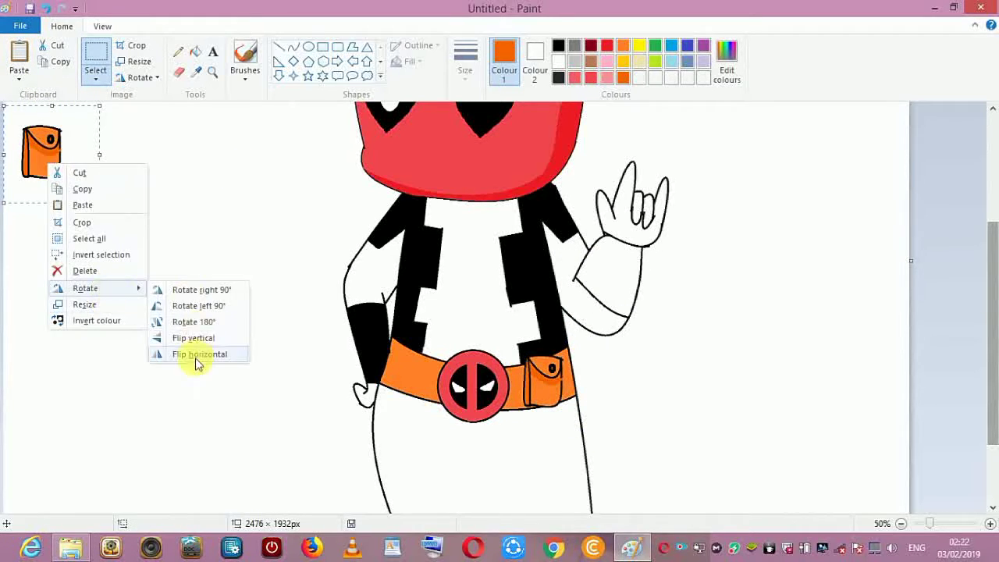
click(196, 352)
Place the flipped pouch on the belt to the left of the buckle and stretch it slightly taller
key(Escape)
drag(43, 149, 405, 386)
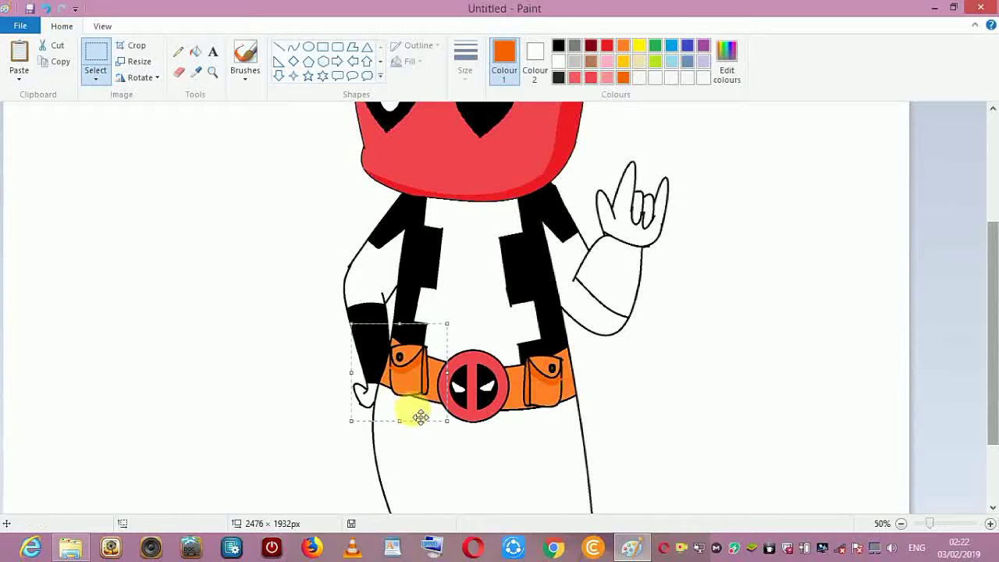
drag(399, 422, 403, 442)
drag(418, 399, 414, 391)
Fill the belt sections between the pouches and the buckle with the darker orange
click(308, 75)
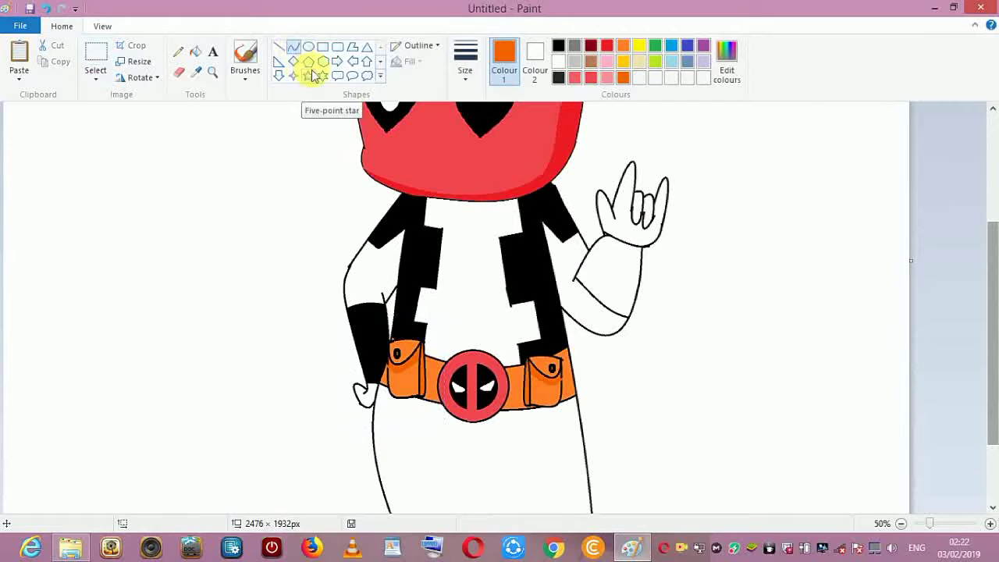
click(196, 51)
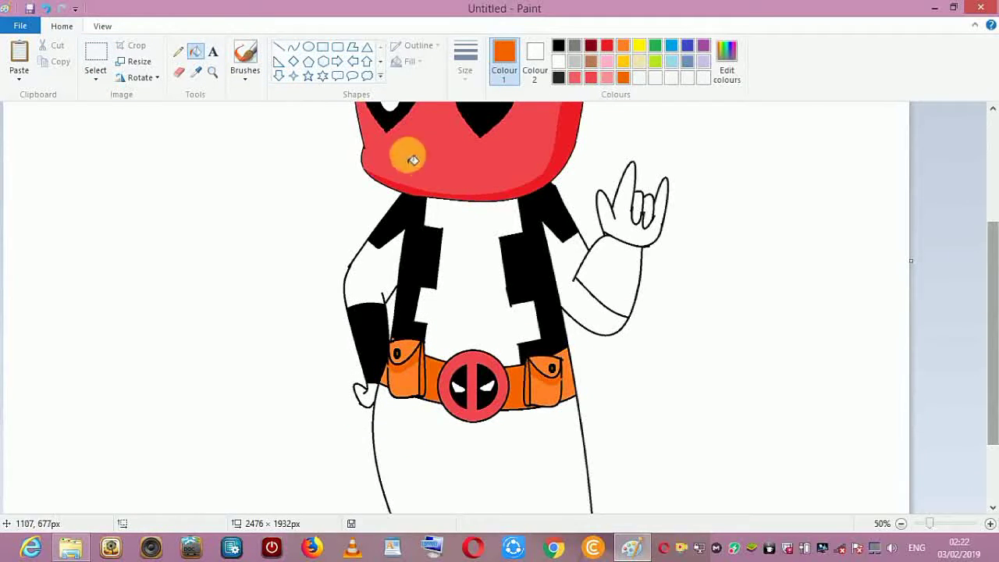
Start a light grey highlight outline along the outer edge of the right shoulder's black patch, undoing the trial fill
click(309, 47)
scroll(390, 156, up, 2)
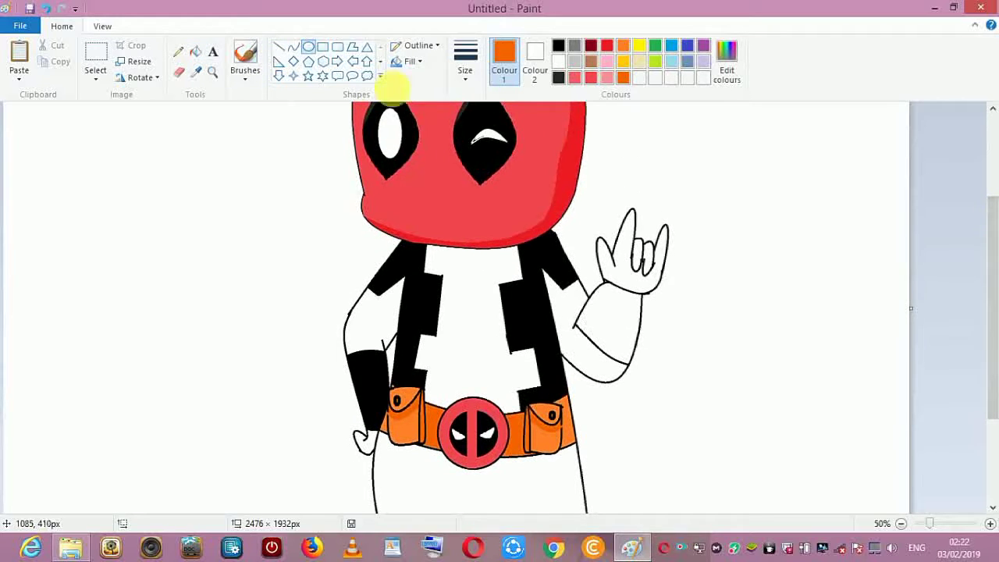
click(559, 60)
click(574, 62)
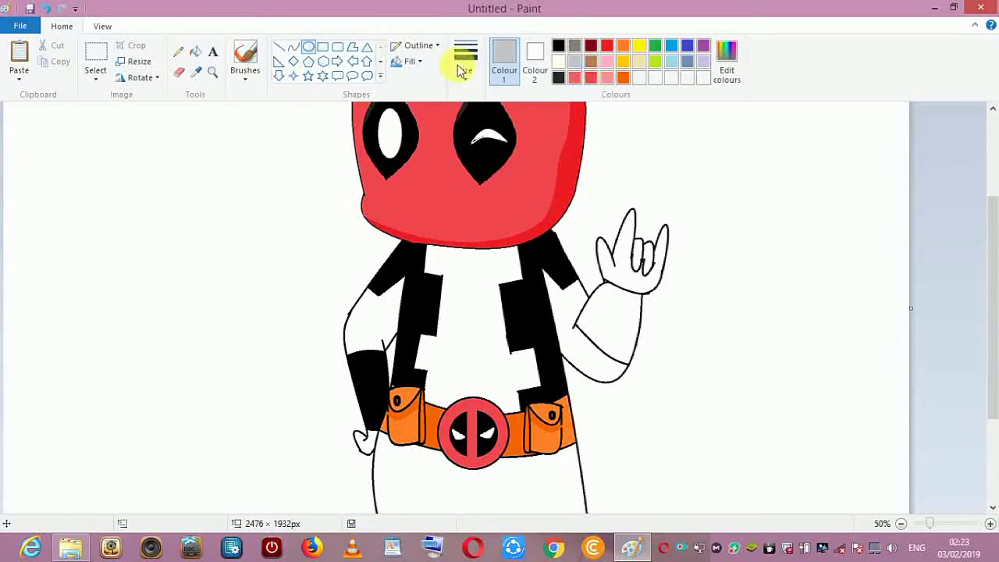
click(278, 48)
drag(548, 235, 575, 274)
click(196, 51)
click(549, 239)
click(47, 9)
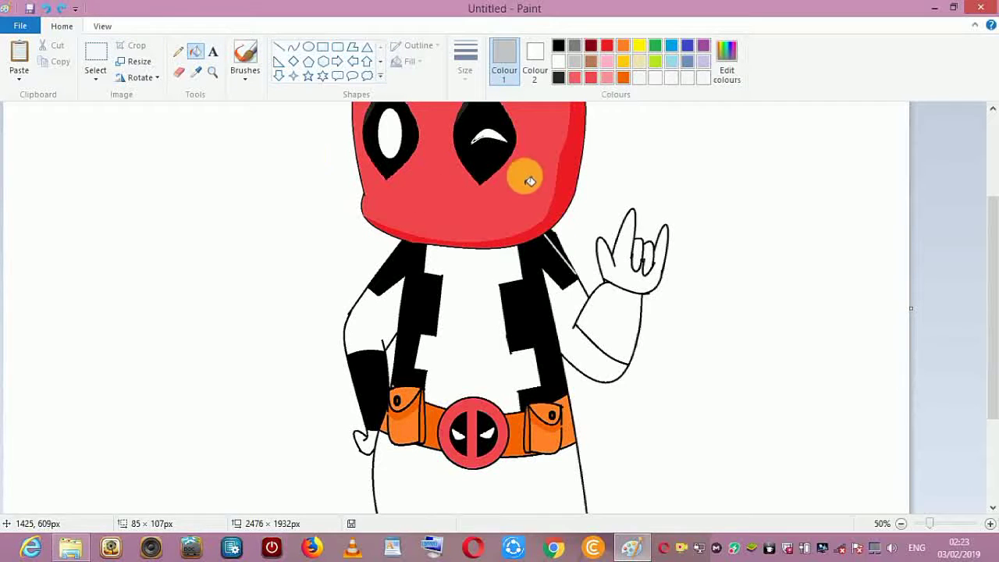
Close the right shoulder's highlight outline at its upper end and fill it light grey
click(278, 48)
click(989, 525)
drag(504, 508, 843, 510)
drag(992, 246, 992, 284)
drag(471, 221, 446, 225)
click(195, 52)
click(460, 230)
Add a matching light grey highlight on the outer edge of the left shoulder's black patch
click(294, 47)
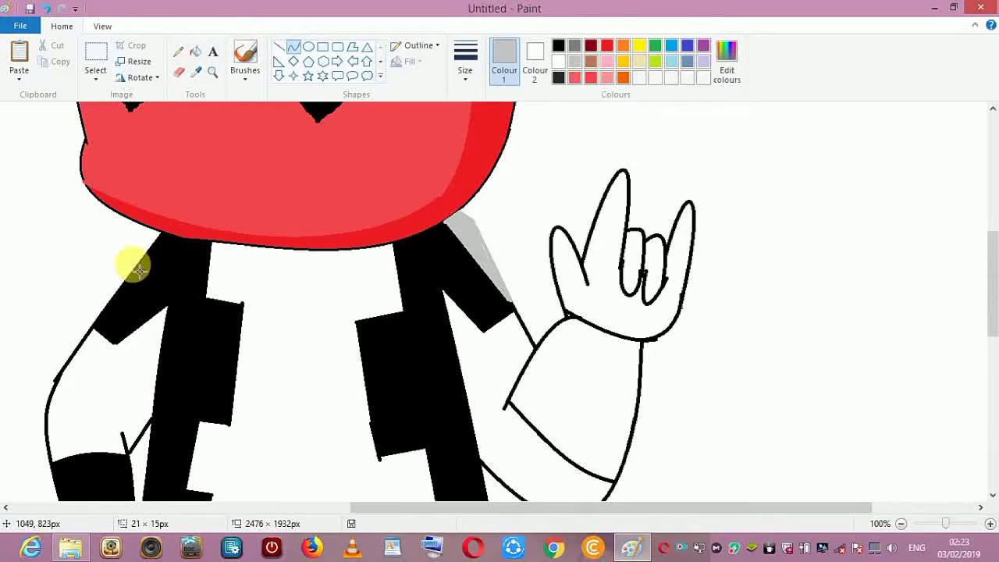
drag(137, 269, 171, 240)
click(280, 48)
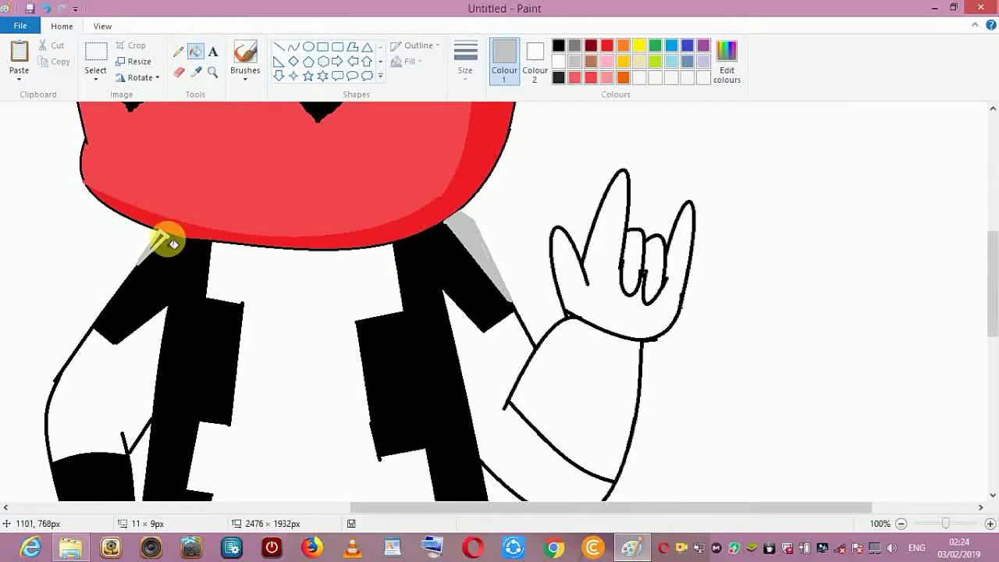
Draw a narrow light grey highlight at the upper outer edge of the left black glove and fill it
drag(992, 312, 993, 394)
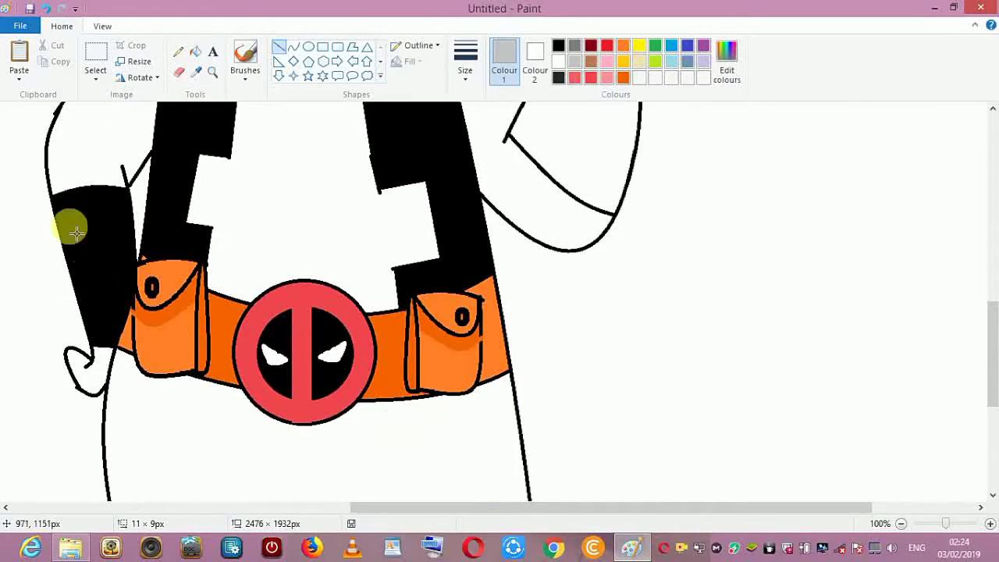
mouse_move(66, 242)
mouse_down()
mouse_move(67, 203)
mouse_move(64, 246)
mouse_up()
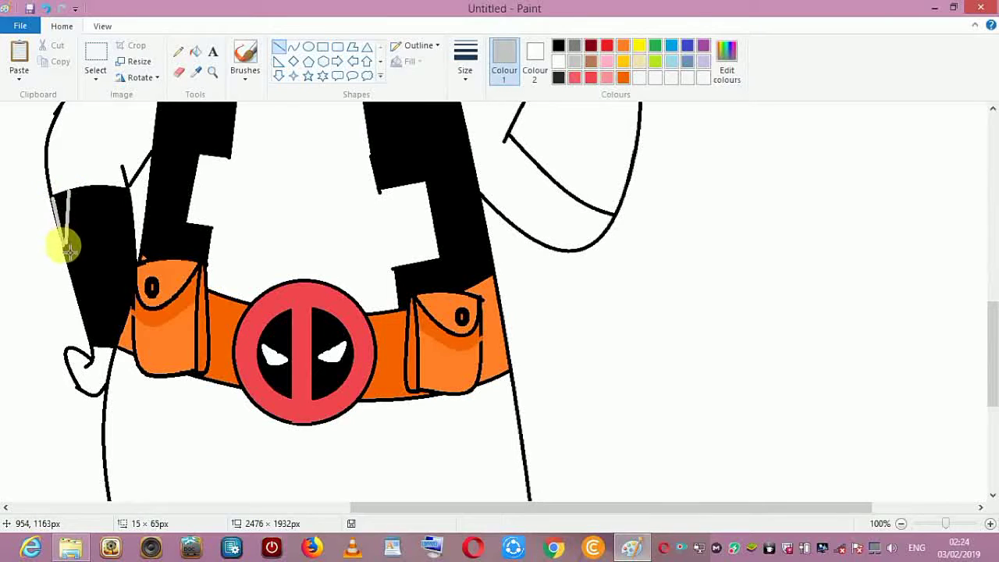
drag(69, 189, 52, 199)
click(62, 210)
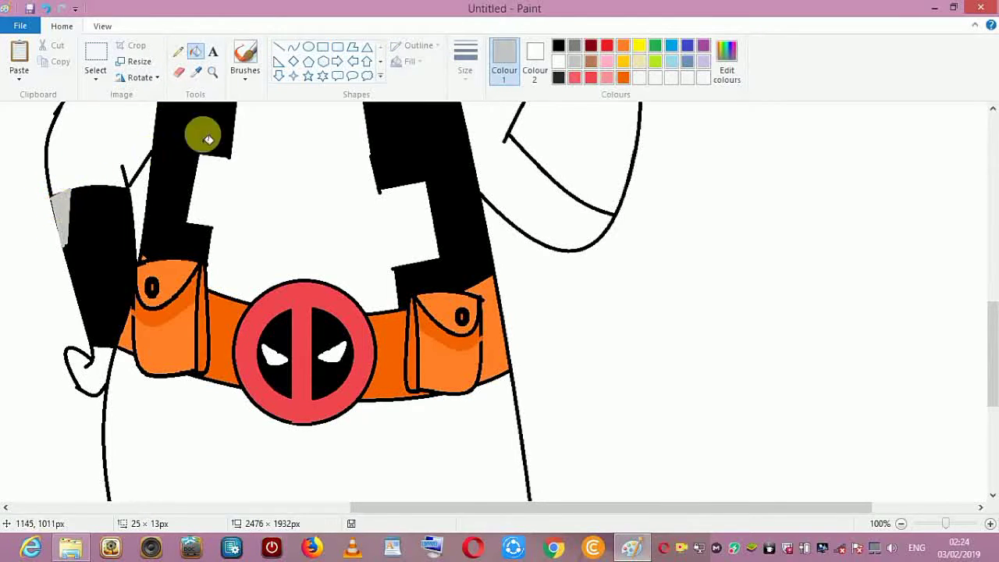
Outline a small light grey triangle in the upper inner corner of each black chest panel
click(277, 49)
drag(992, 340, 993, 281)
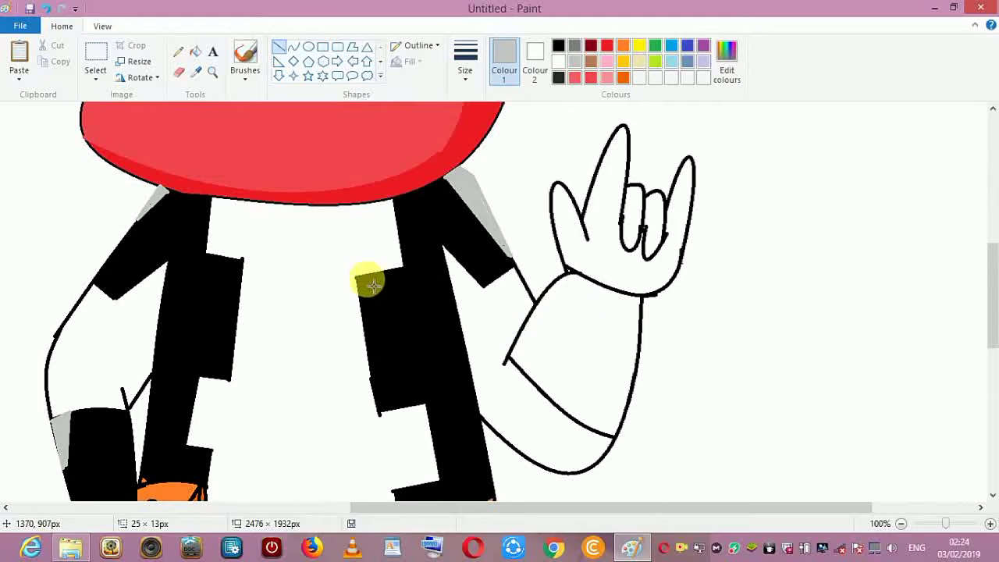
drag(220, 263, 235, 265)
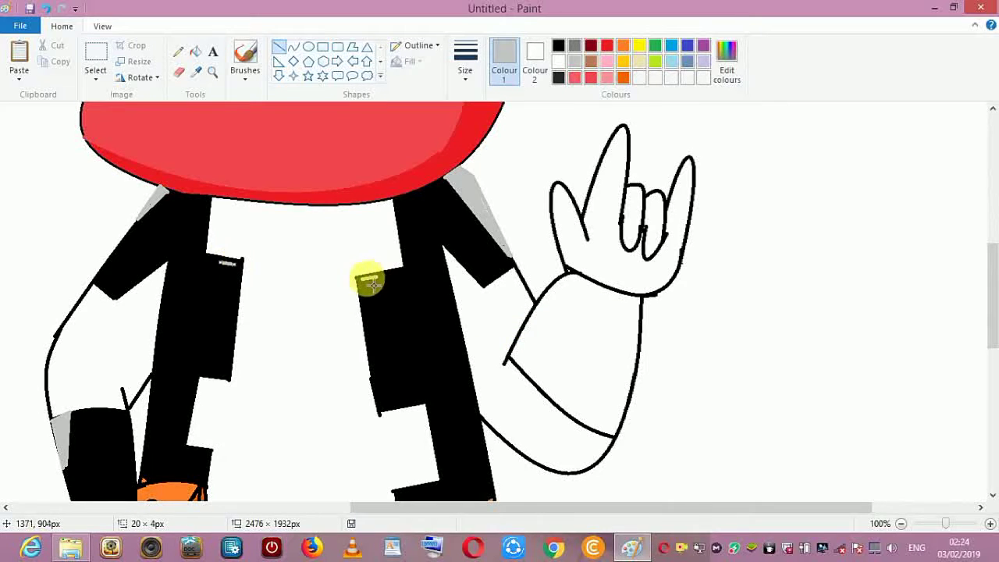
drag(378, 277, 366, 293)
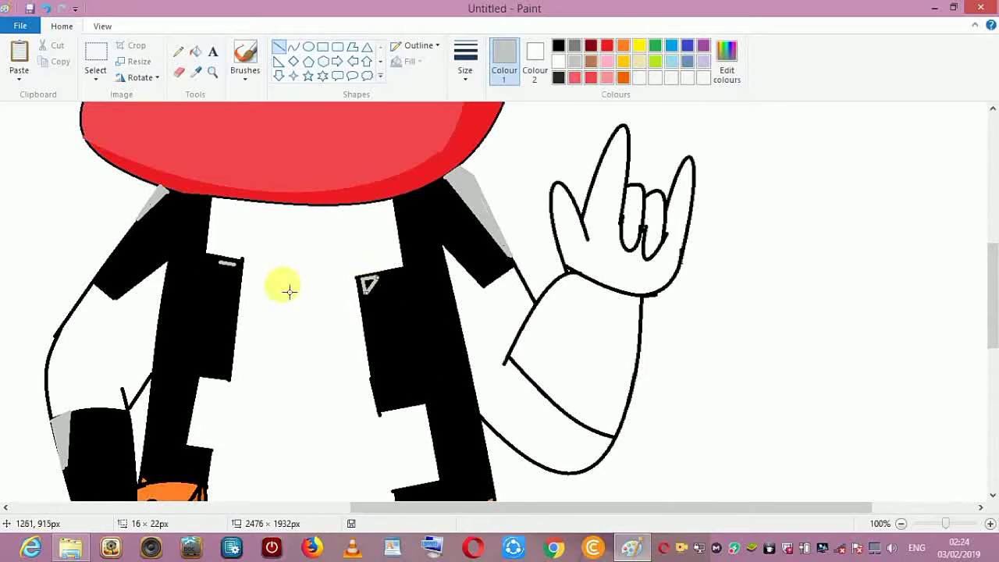
drag(224, 263, 231, 282)
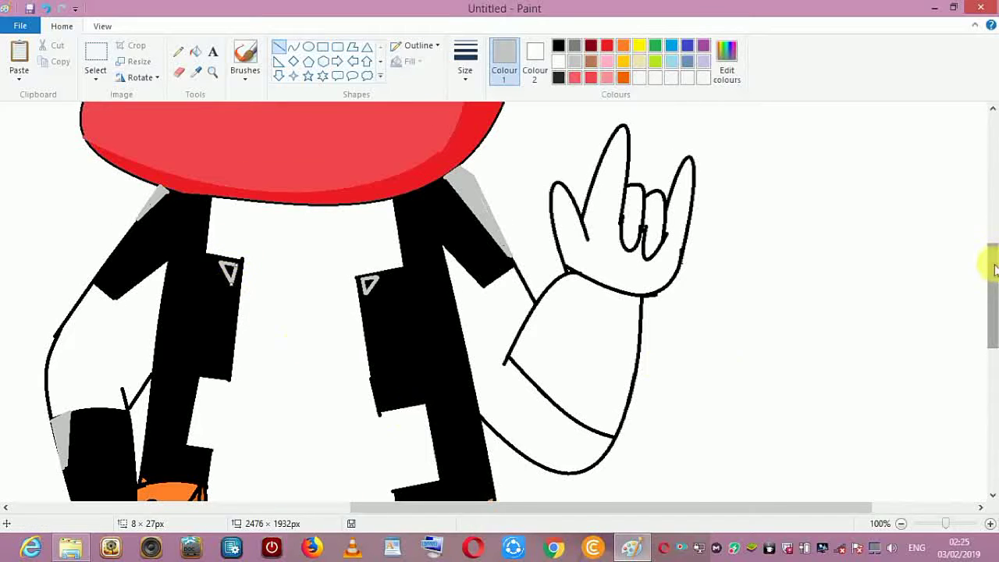
Outline small light grey triangles in the inner corners of both black panels just above the belt
drag(992, 265, 992, 291)
drag(400, 398, 403, 411)
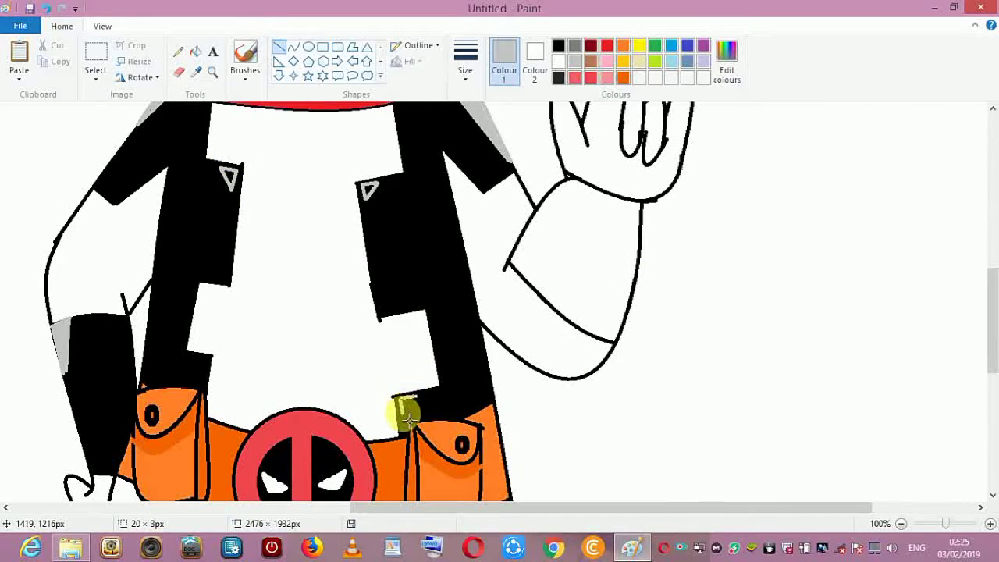
drag(196, 356, 204, 362)
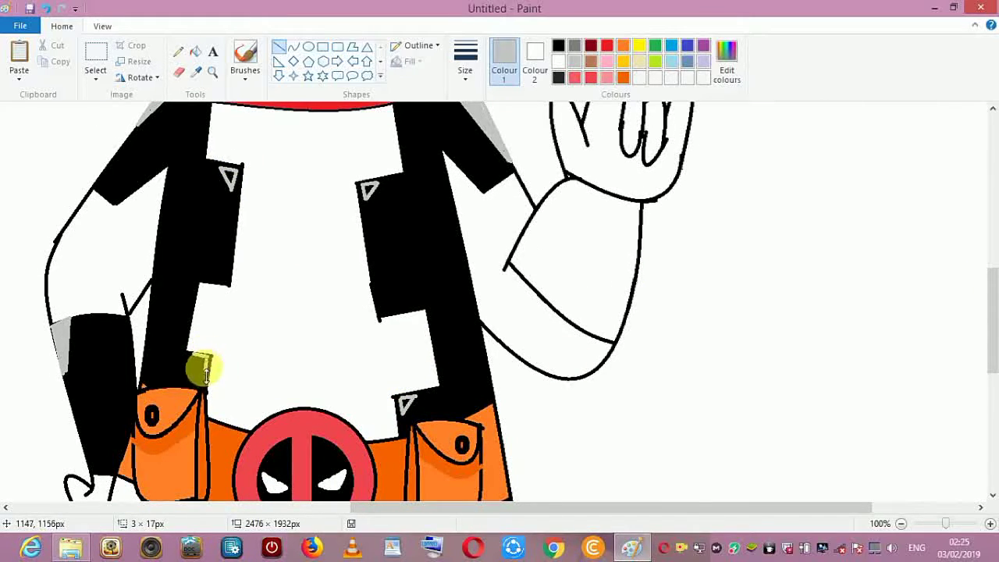
Fill the corner triangles on the black suit panels with light grey
click(195, 52)
click(365, 187)
click(228, 176)
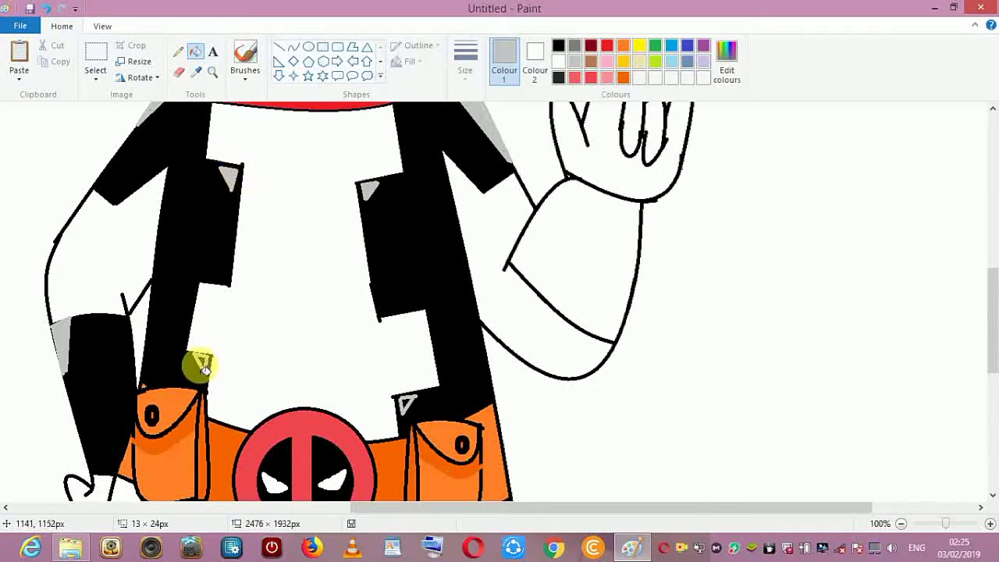
click(200, 361)
Try a near-black grey on the two upper chest triangles
click(559, 44)
click(365, 187)
click(230, 176)
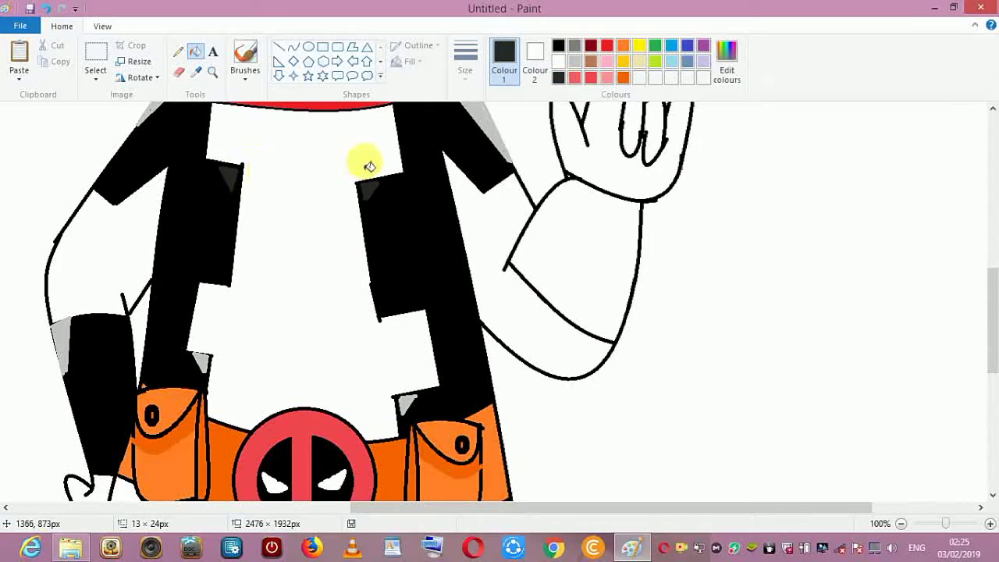
Mix a slightly lighter dark grey and recolour the two upper chest triangles with it
click(727, 62)
drag(648, 284, 648, 276)
click(365, 372)
click(365, 188)
click(228, 176)
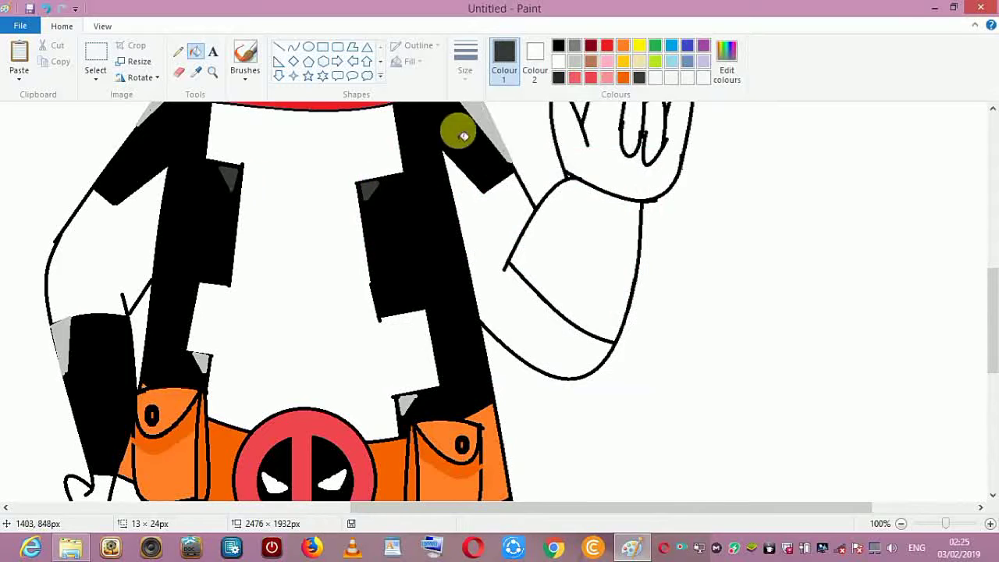
Recolour the shoulder, left glove and lower panel highlights with the same dark grey
click(479, 119)
click(148, 110)
click(61, 339)
click(201, 360)
click(406, 402)
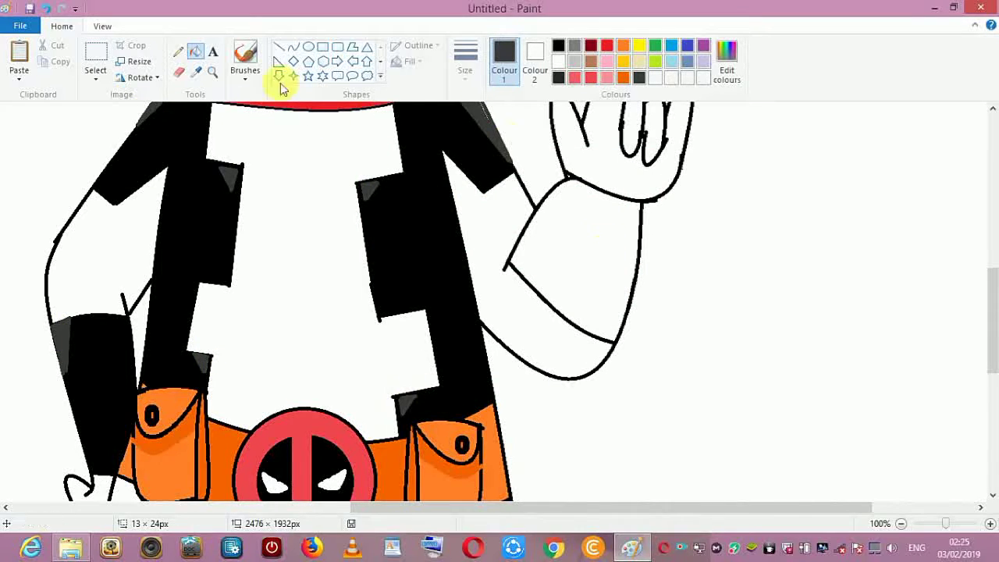
Fill the raised arm's gauntlet black and draw a grey highlight curve just inside its left edge
click(559, 44)
click(581, 234)
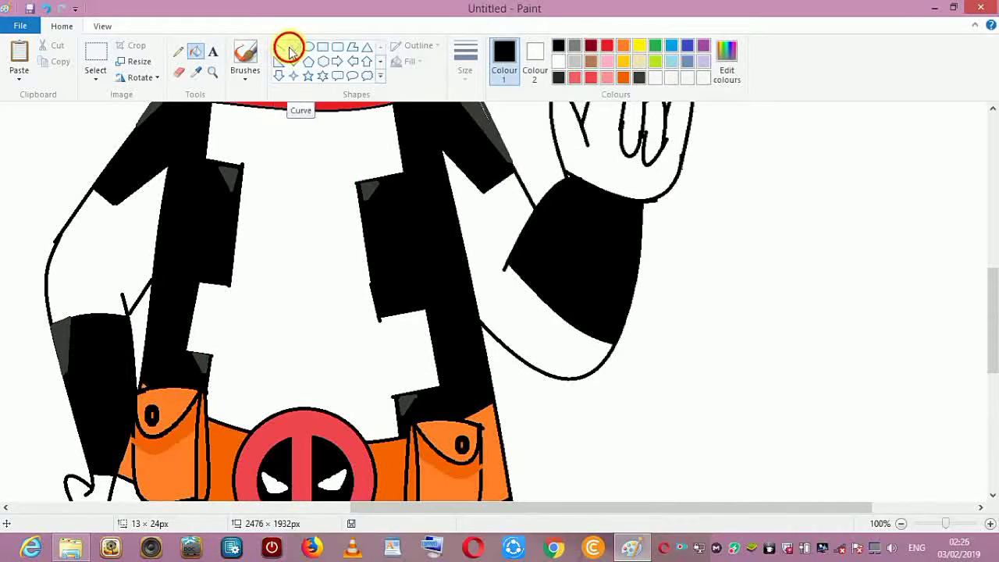
click(289, 48)
click(638, 77)
drag(515, 271, 566, 195)
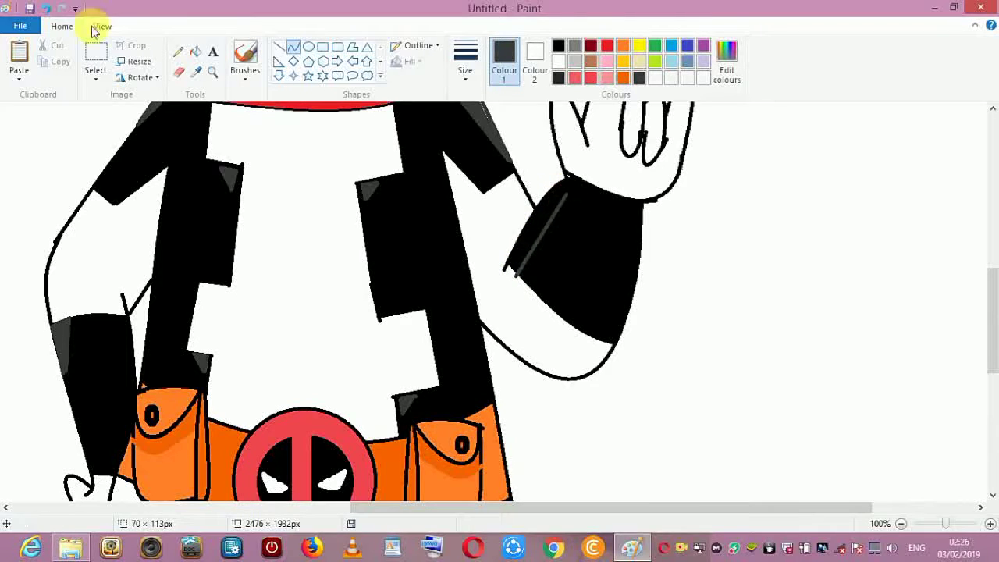
drag(523, 277, 552, 195)
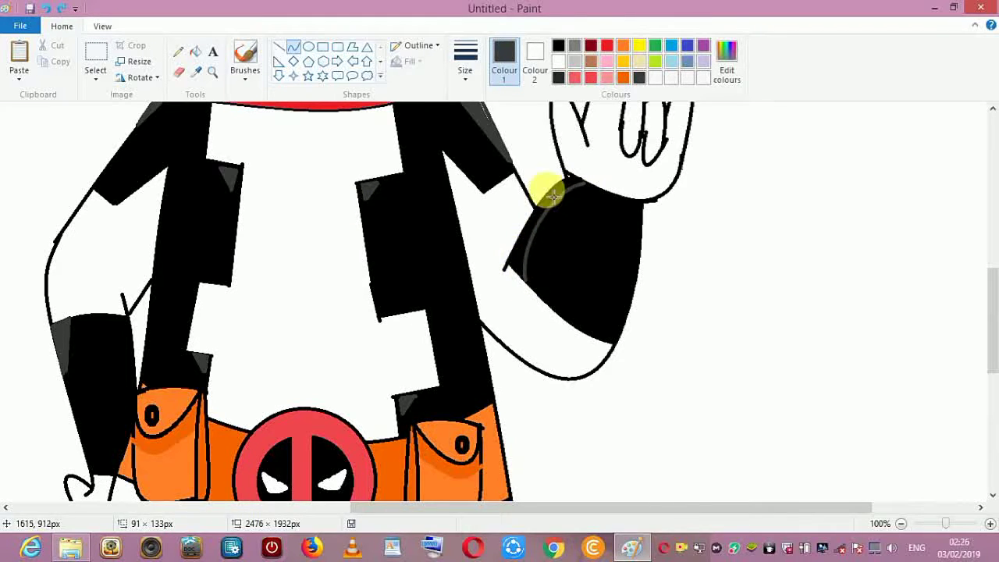
click(574, 45)
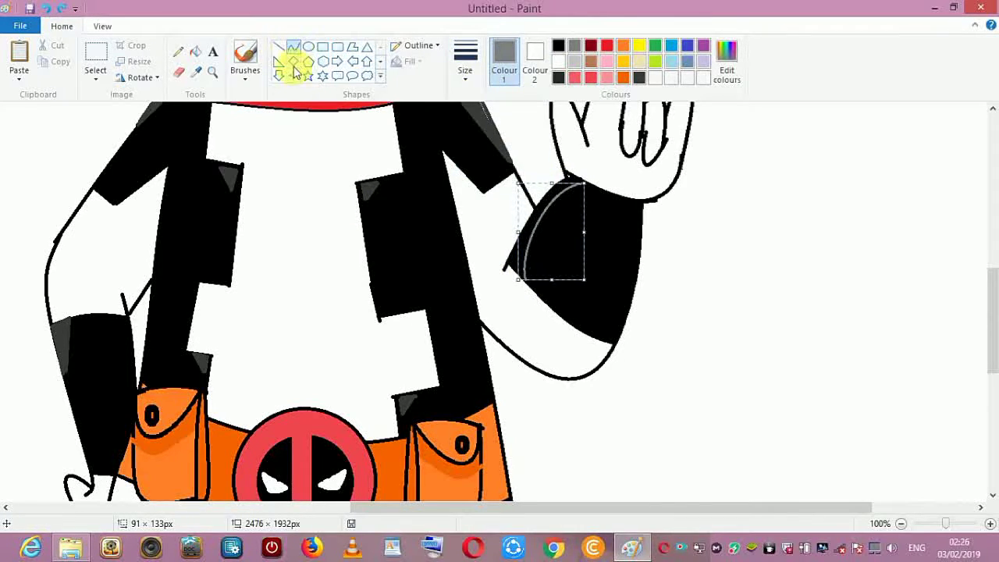
click(528, 286)
Close the gauntlet highlight with grey lines along the outer edge and ends, and fill it with the dark highlight grey
drag(508, 263, 571, 173)
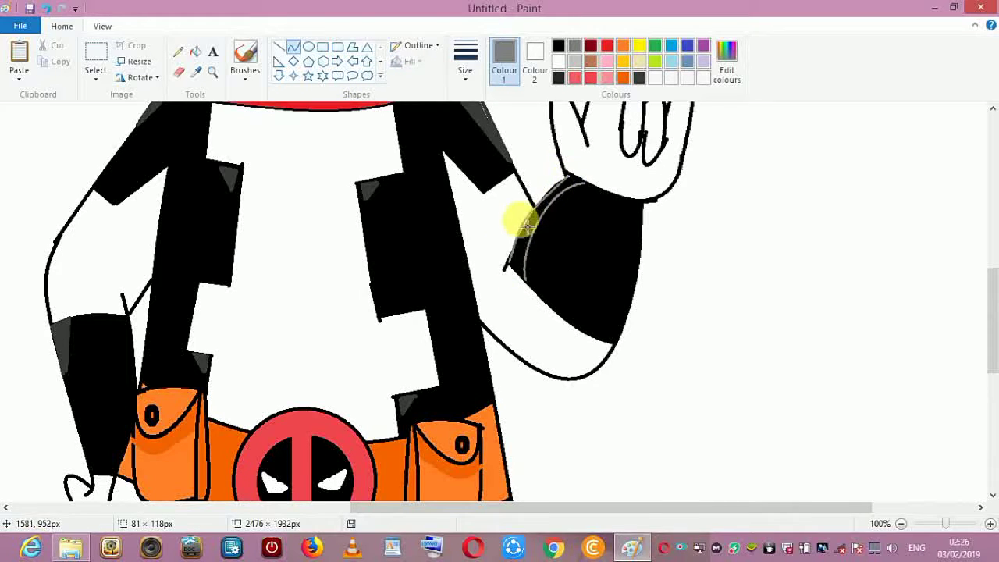
click(527, 226)
click(554, 186)
click(279, 47)
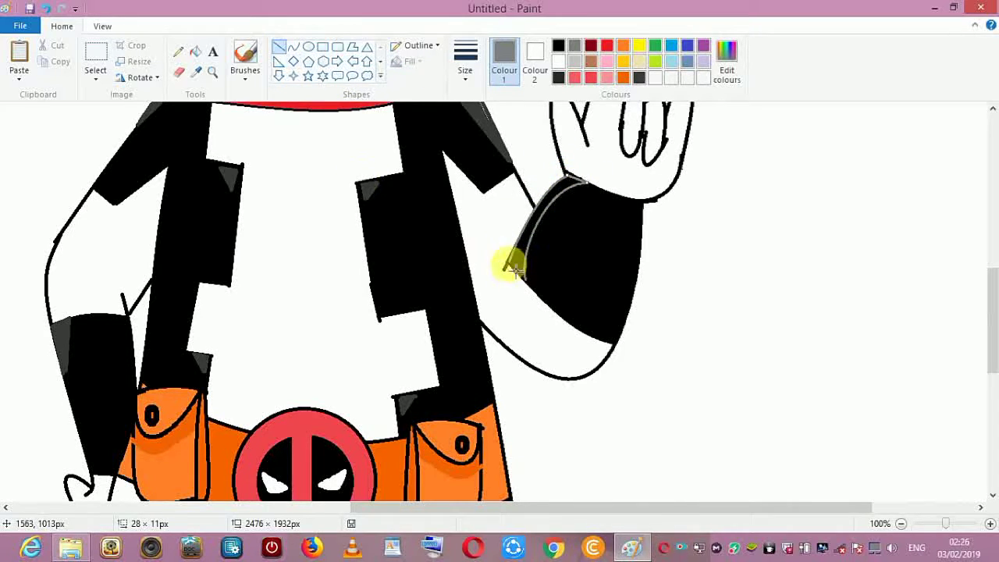
click(195, 52)
click(570, 181)
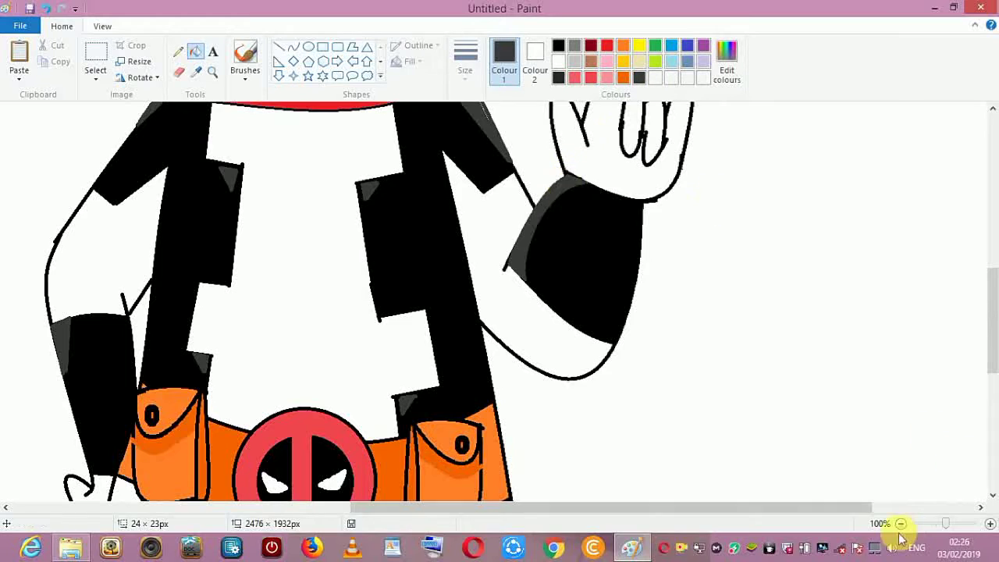
Pick the mask's main red and fill the chest and both upper arms and the raised forearm with it
click(900, 523)
drag(991, 336, 989, 199)
click(195, 73)
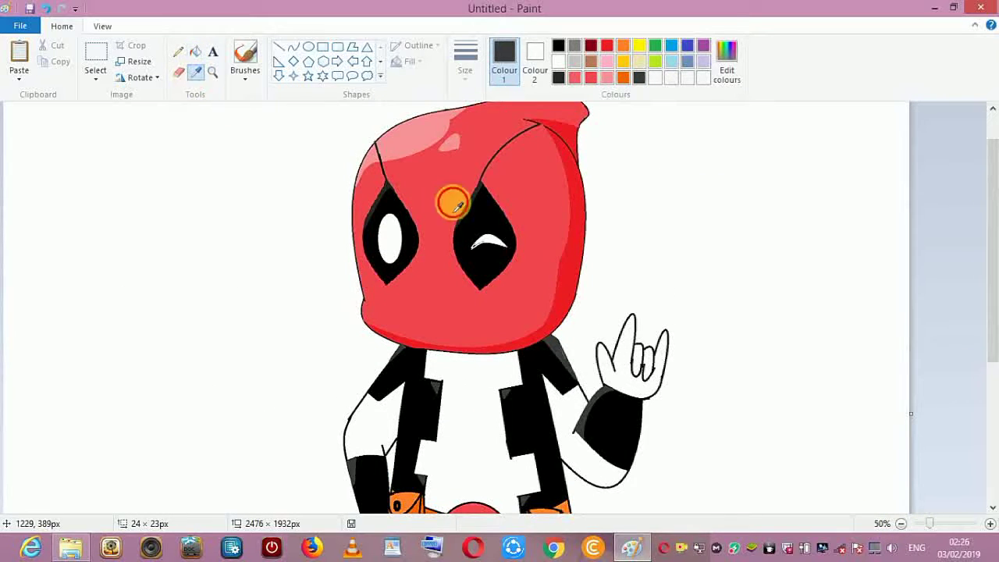
click(454, 204)
click(457, 380)
click(384, 419)
click(569, 423)
Draw a curved shadow edge across the chest below the mask and fill it with the mask's darker shadow red
click(198, 72)
click(293, 46)
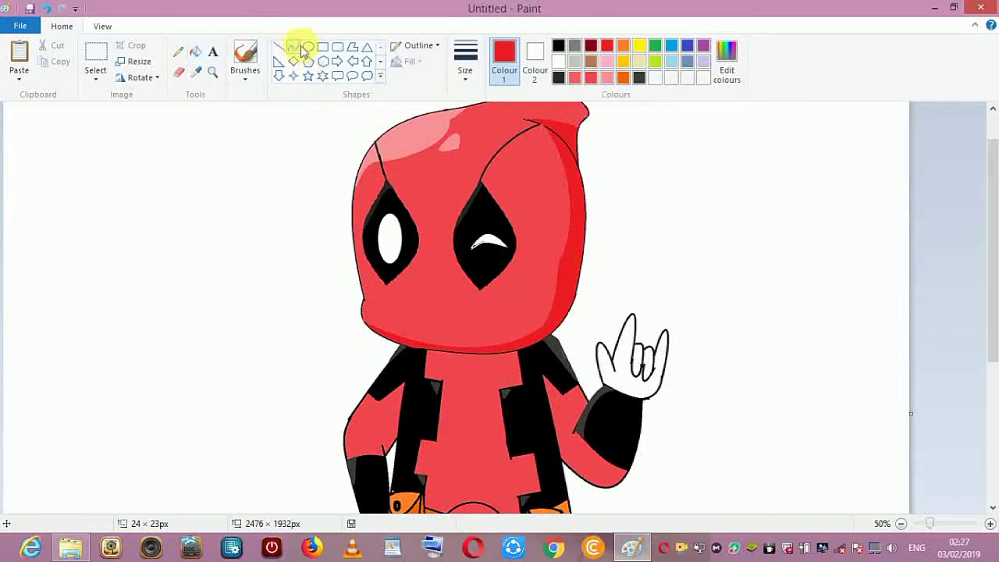
drag(427, 355, 525, 361)
click(441, 365)
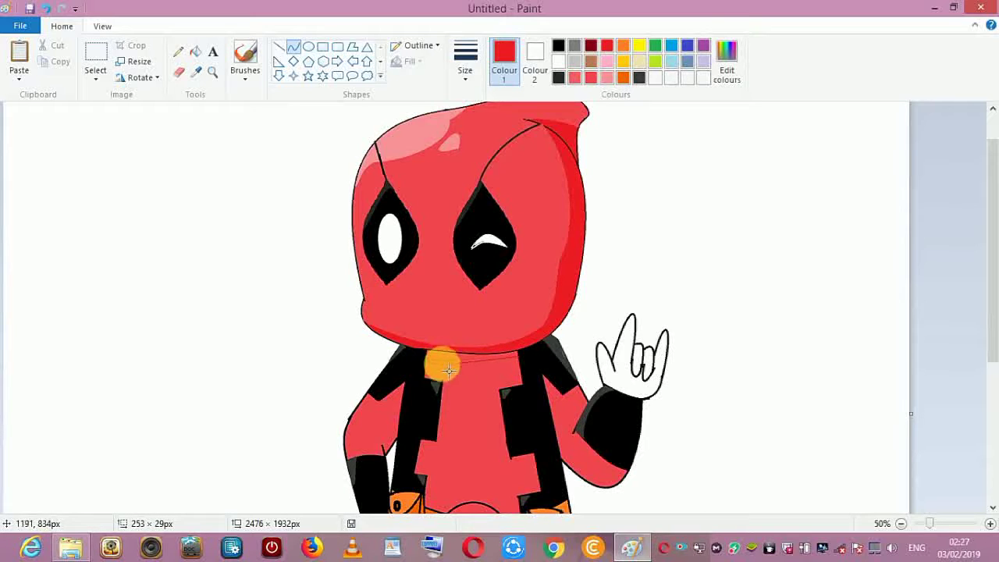
click(459, 366)
click(195, 55)
click(443, 358)
Draw a curved shadow edge along the raised arm and fill the upper arm and elbow shadows with the darker red
click(293, 47)
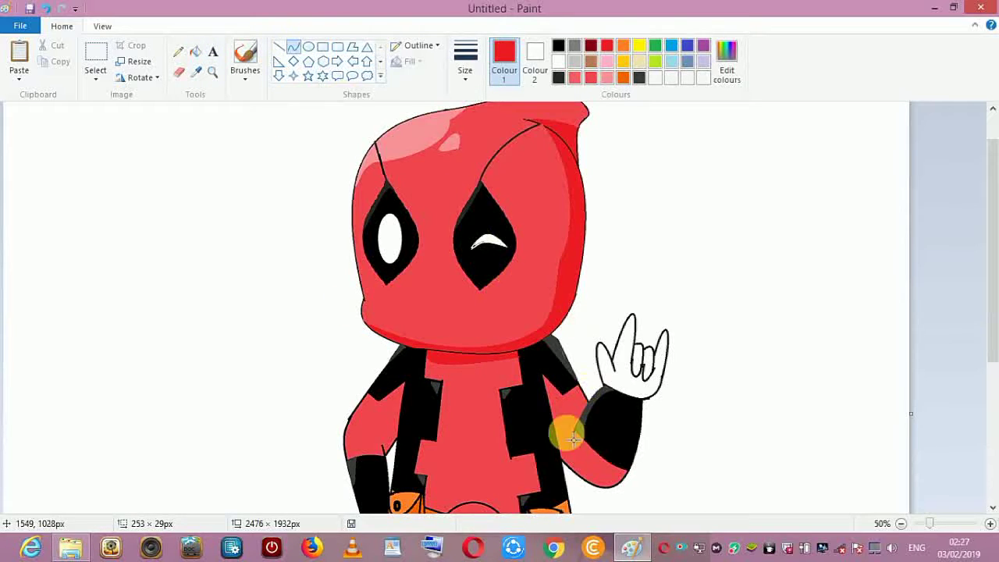
click(293, 49)
drag(993, 277, 994, 311)
drag(580, 411, 621, 404)
click(598, 417)
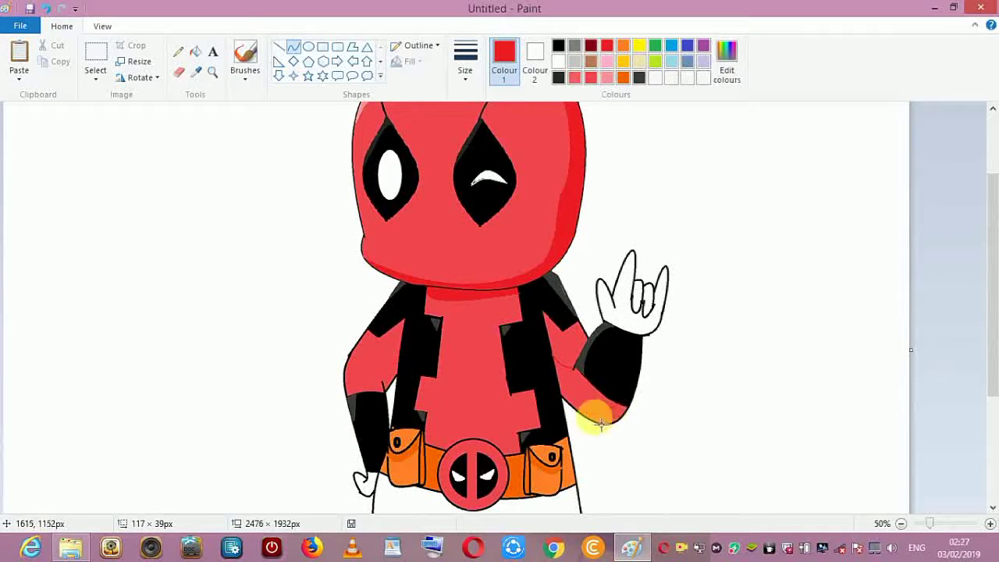
click(194, 50)
click(557, 342)
click(616, 413)
Draw a darker red shadow curve down the inner side of the lowered arm
click(298, 50)
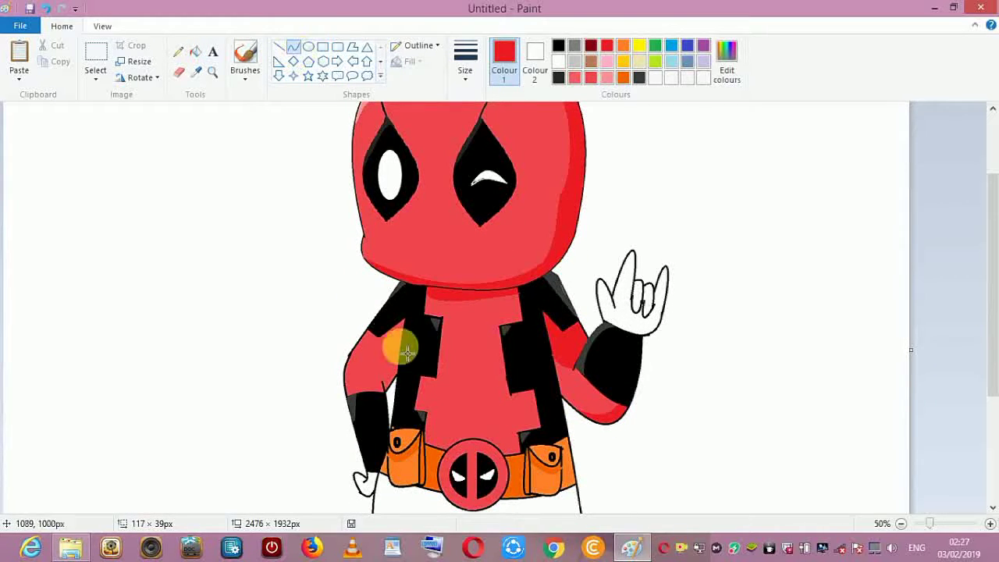
drag(387, 336, 379, 393)
click(381, 345)
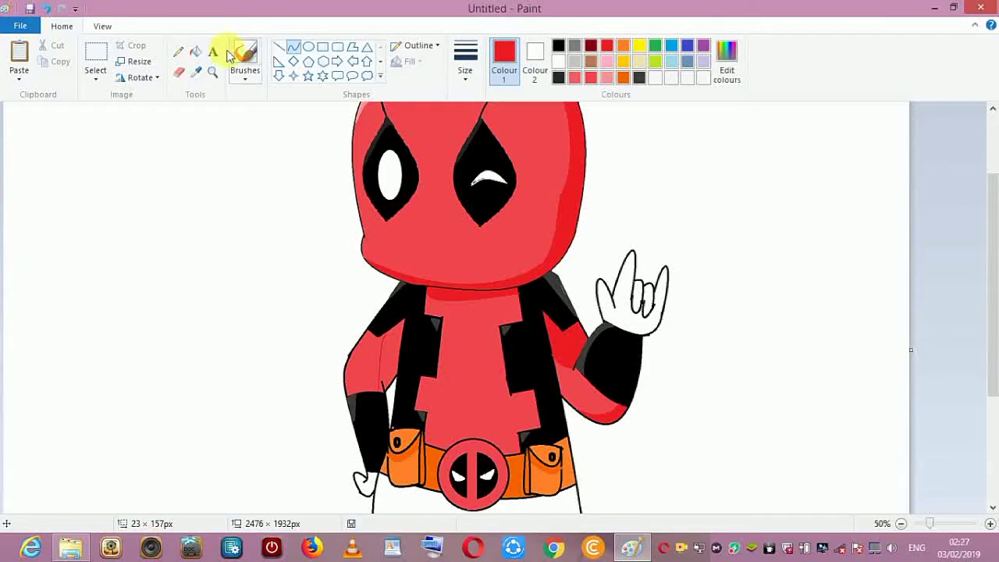
click(196, 51)
click(394, 344)
click(47, 9)
Close the gap at the top of the lowered arm's shadow curve and fill the shadow with darker red
click(279, 49)
drag(389, 329, 384, 340)
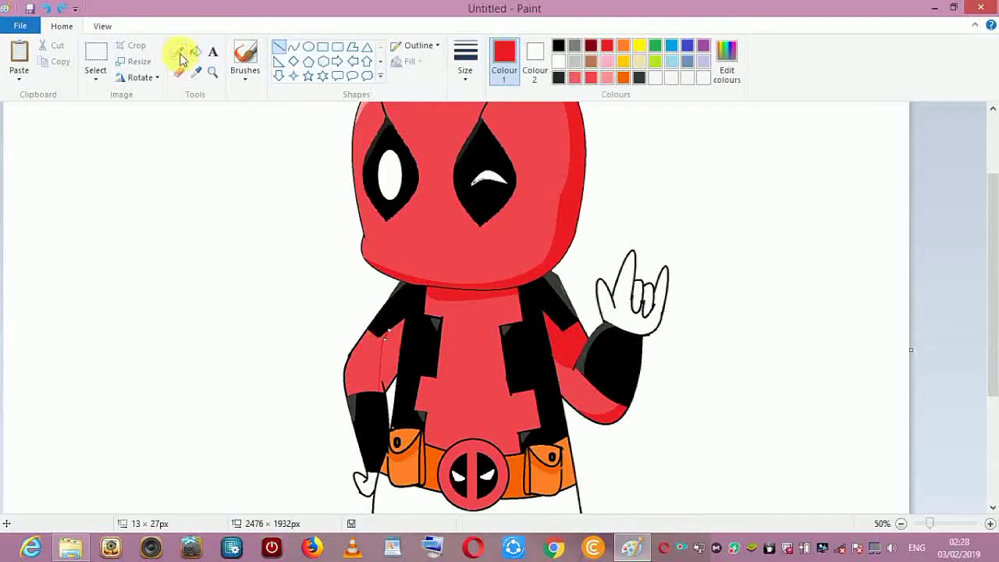
click(195, 52)
click(393, 331)
Draw a short shadow line at the lowered arm's outer corner above the glove and fill it with darker red
click(281, 48)
drag(345, 376, 356, 395)
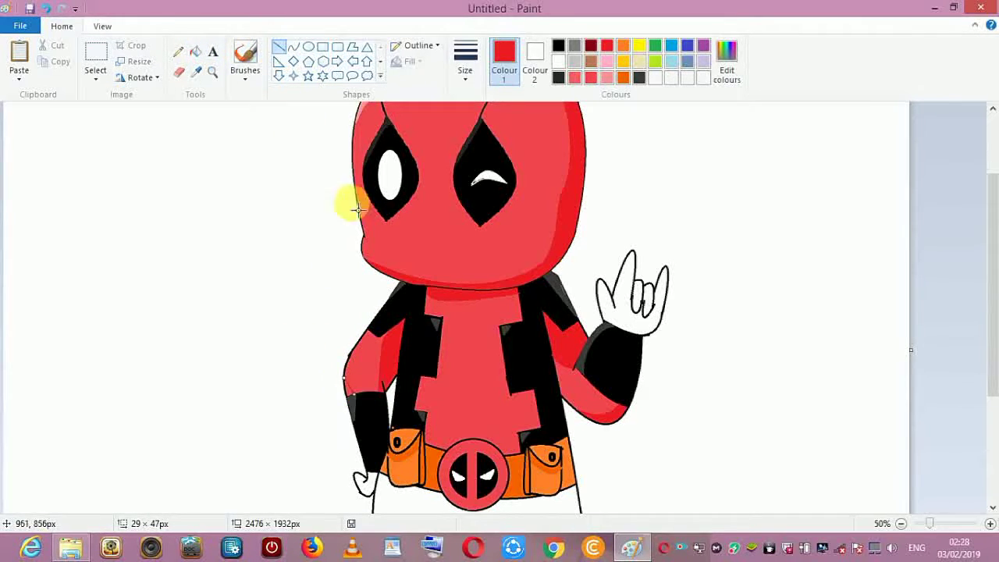
click(195, 51)
click(351, 390)
Extend the canvas downward to about 2476 × 2124 px to make room for the legs
drag(994, 333, 997, 380)
click(901, 524)
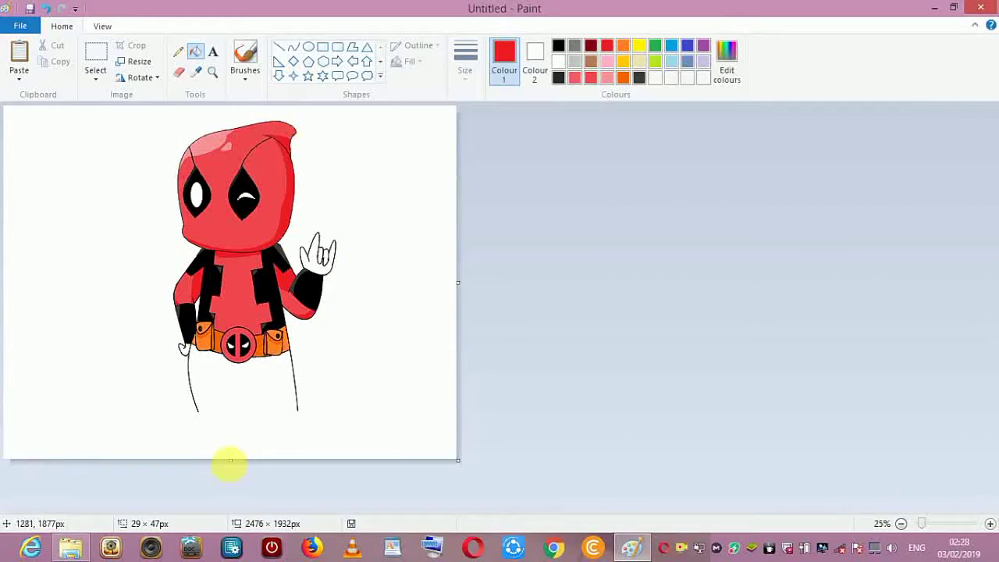
drag(231, 460, 230, 494)
Extend both outer leg outlines down to the ankles with black curves
click(293, 47)
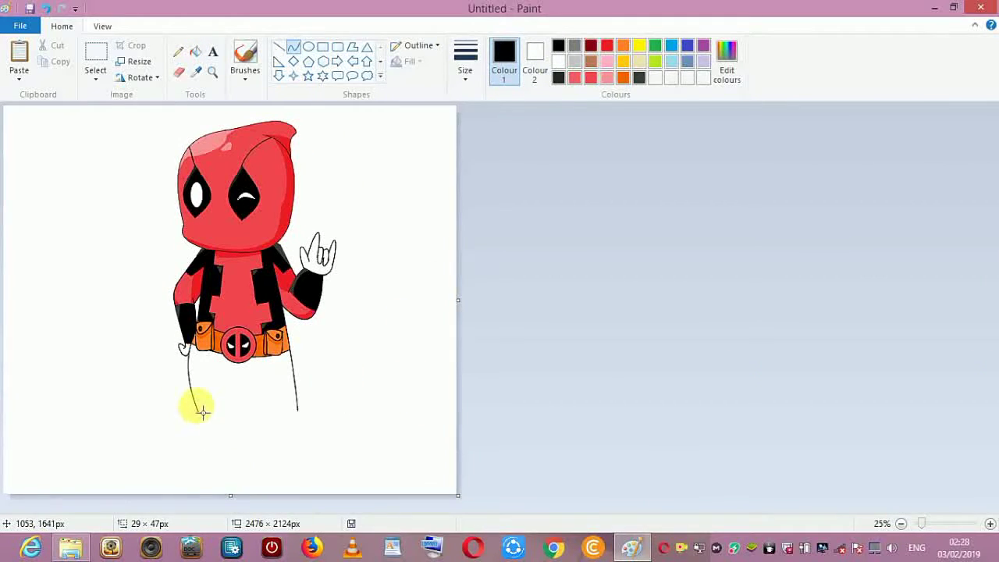
drag(197, 406, 208, 446)
click(465, 58)
click(473, 160)
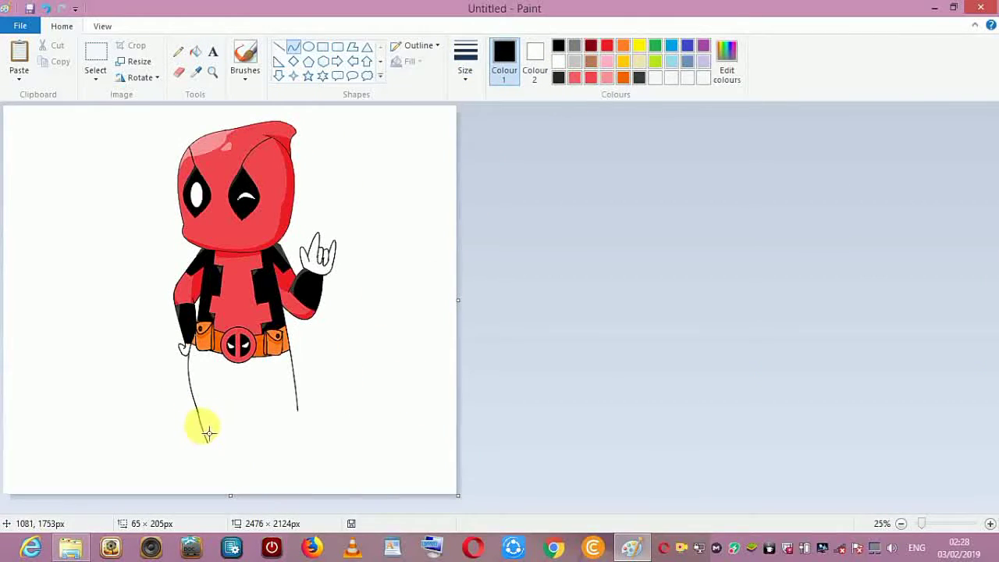
click(277, 48)
drag(297, 412, 301, 440)
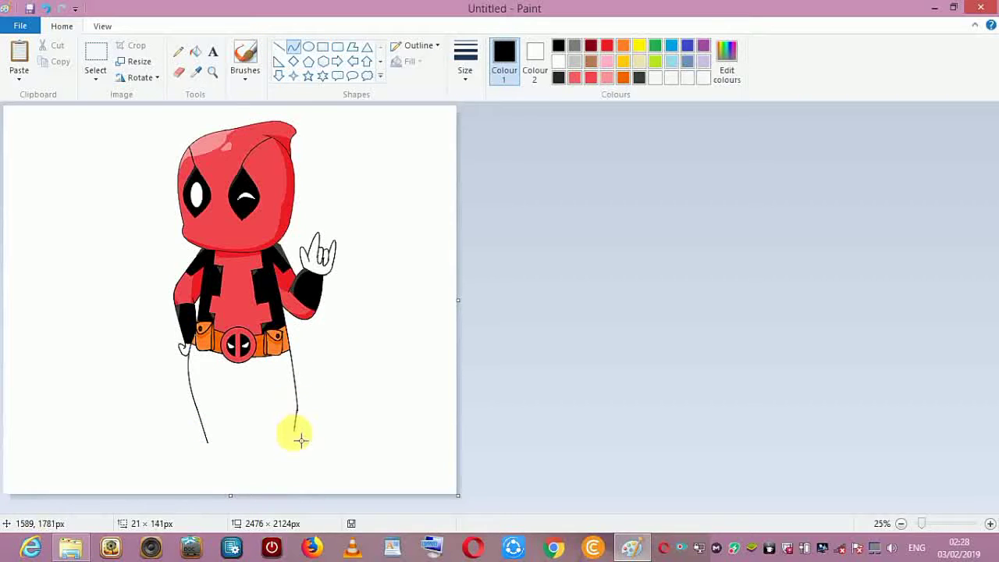
Outline both feet, draw the inner leg curves from the crotch, and close the soles
click(293, 48)
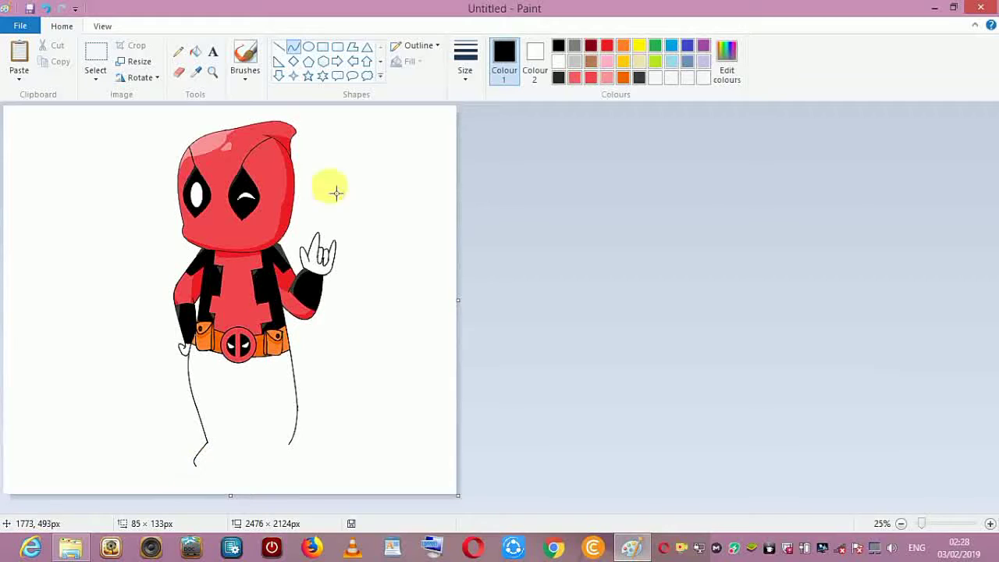
drag(291, 442, 309, 463)
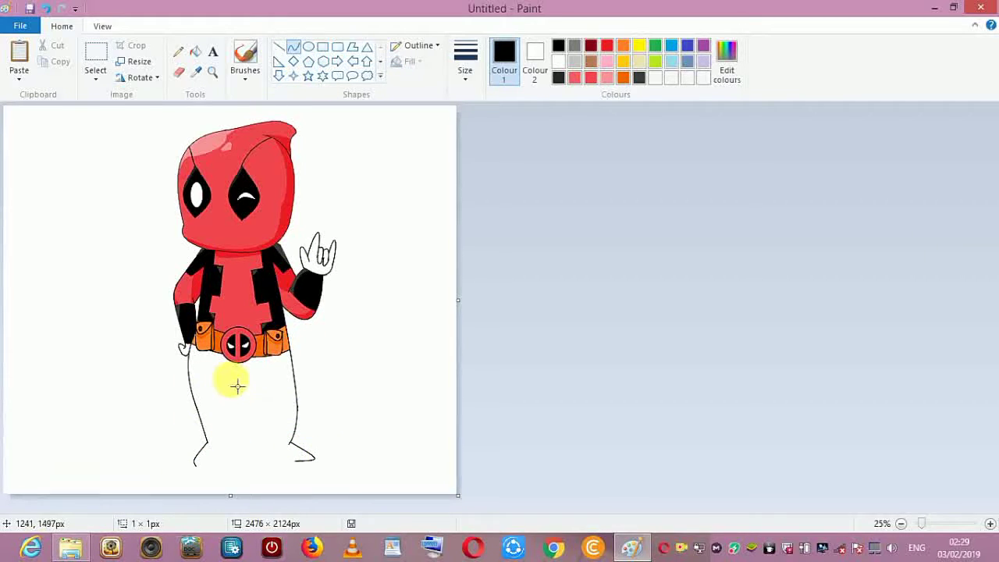
drag(231, 383, 273, 464)
mouse_move(260, 399)
mouse_down()
mouse_move(265, 386)
mouse_move(228, 462)
mouse_move(228, 402)
mouse_move(227, 444)
mouse_move(314, 460)
mouse_up()
click(295, 51)
drag(201, 468, 234, 465)
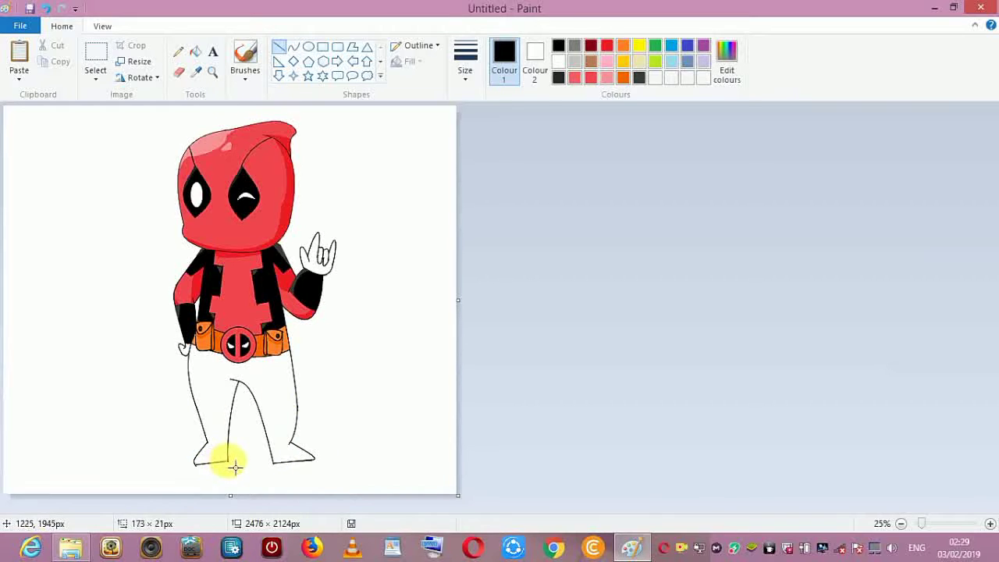
click(198, 469)
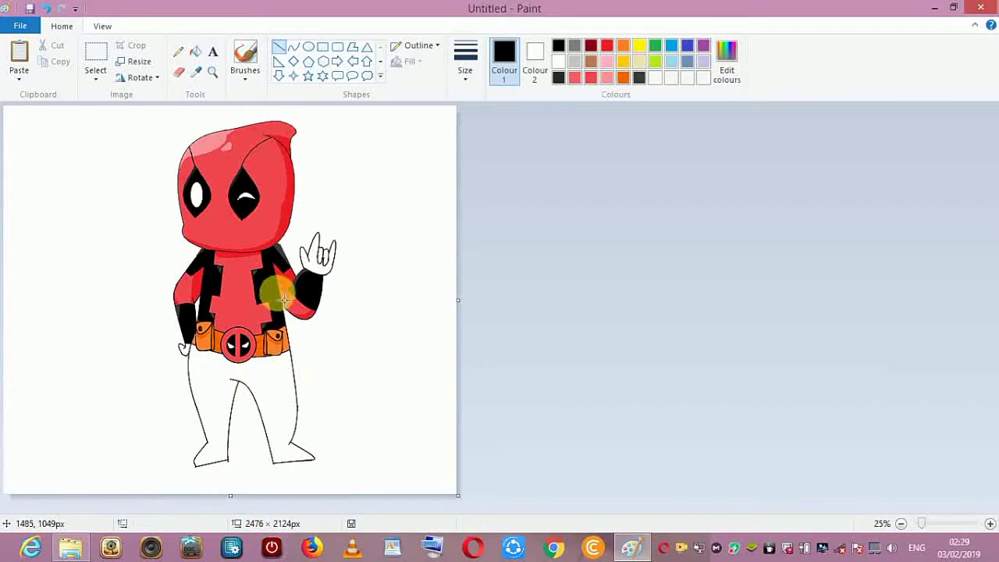
Draw a curved side-panel line from the belt to the knee on each thigh
drag(285, 360, 297, 406)
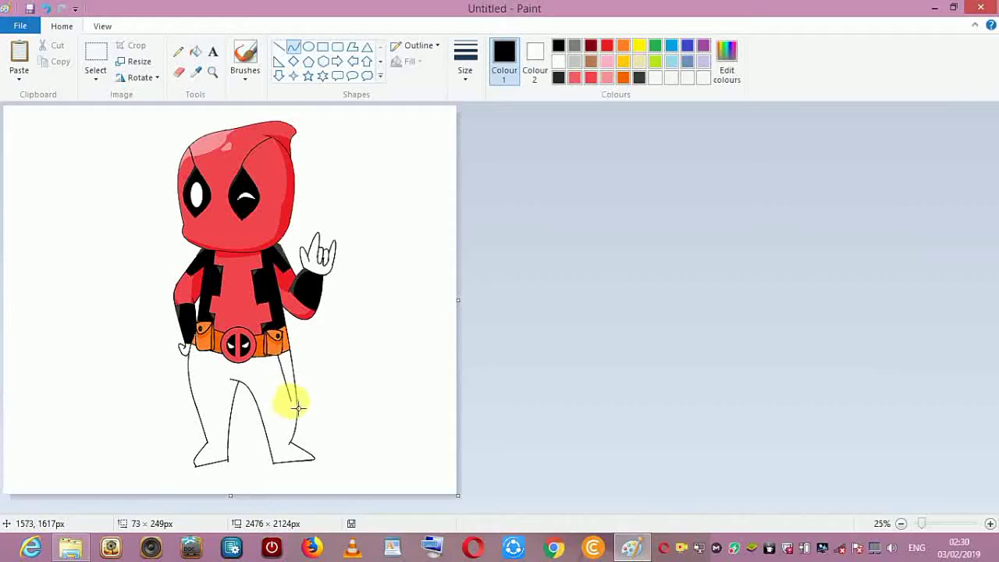
click(292, 50)
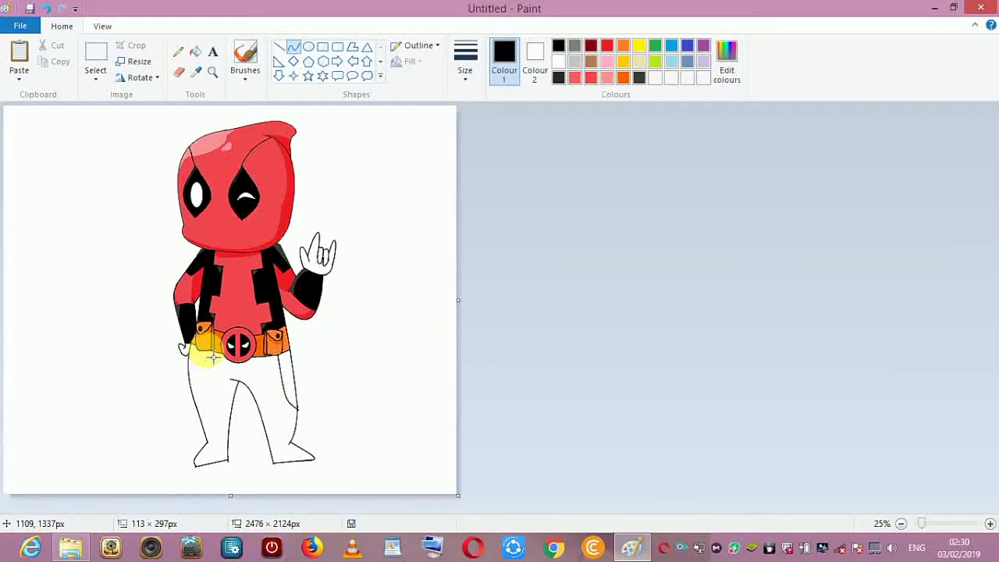
drag(211, 358, 201, 413)
Draw two curved band lines across the right leg just below the knee
click(306, 63)
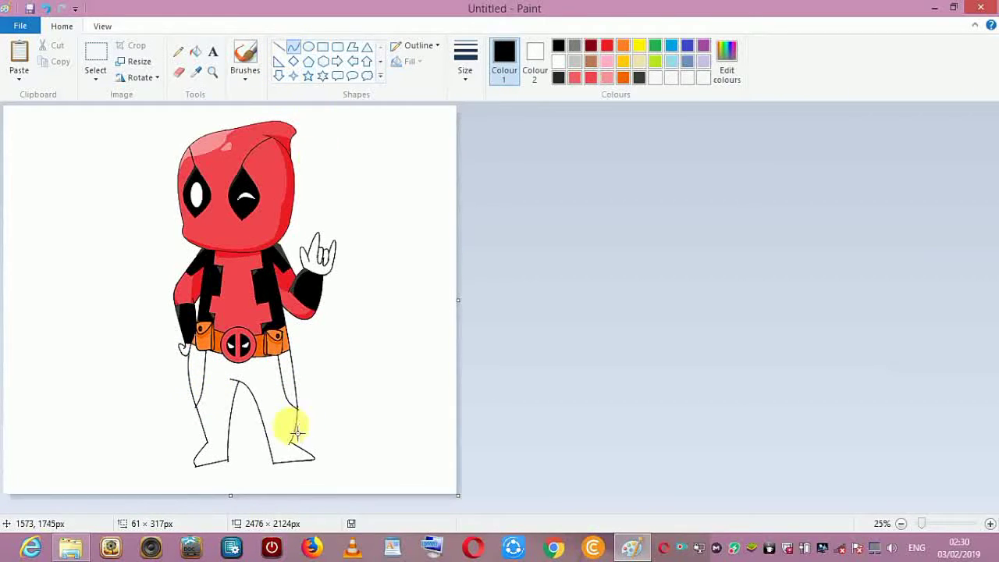
drag(278, 422, 297, 424)
click(294, 57)
click(45, 9)
click(294, 47)
click(281, 429)
Draw two matching curved band lines across the left leg just below the knee
click(292, 48)
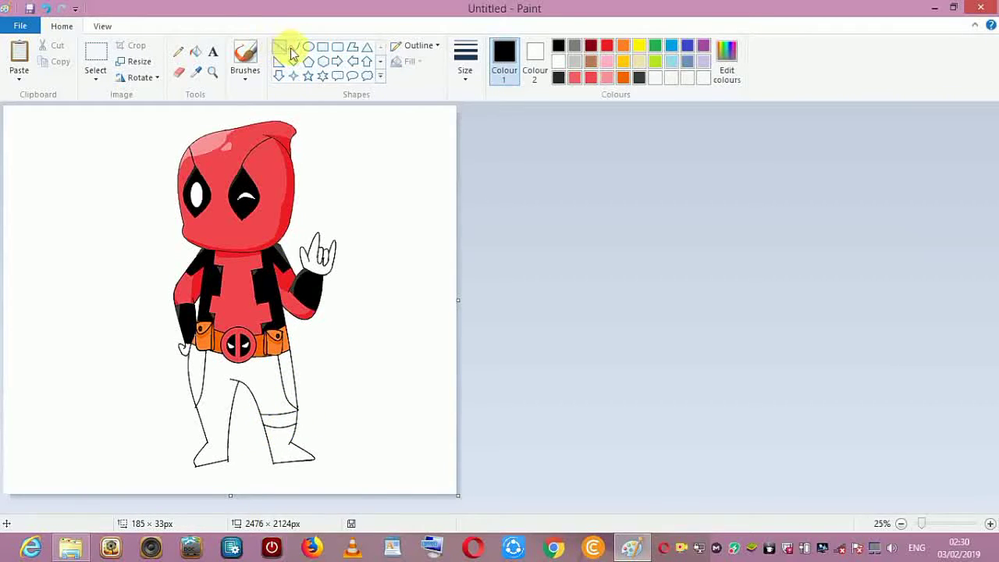
drag(197, 410, 227, 414)
click(214, 422)
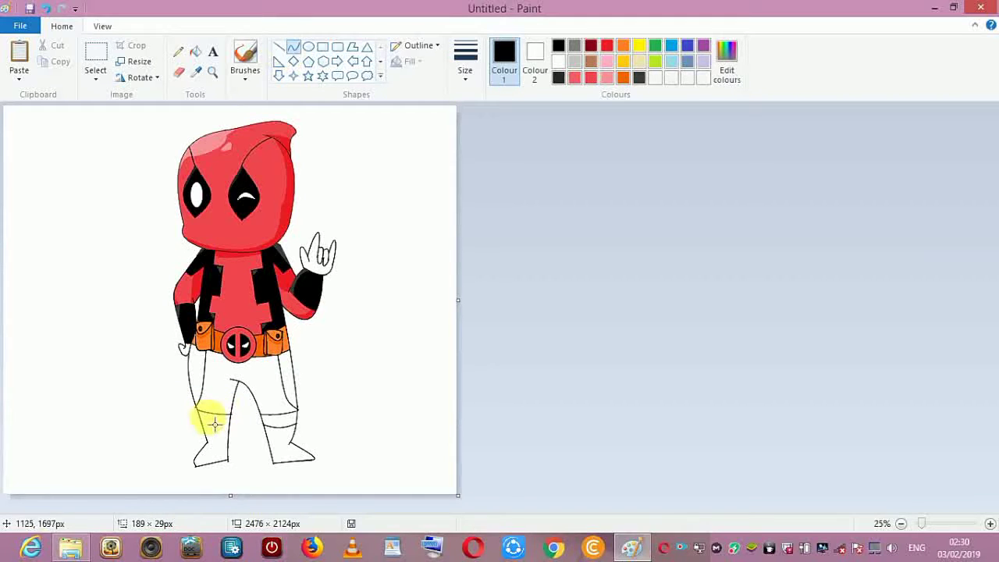
click(214, 430)
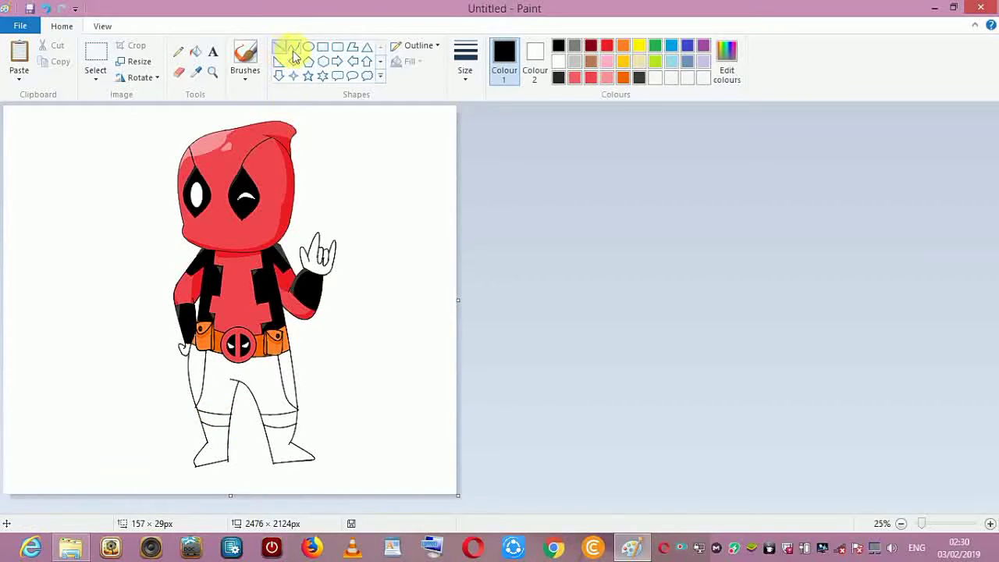
Switch to the thickest outline and draw a curved line across each ankle
click(465, 62)
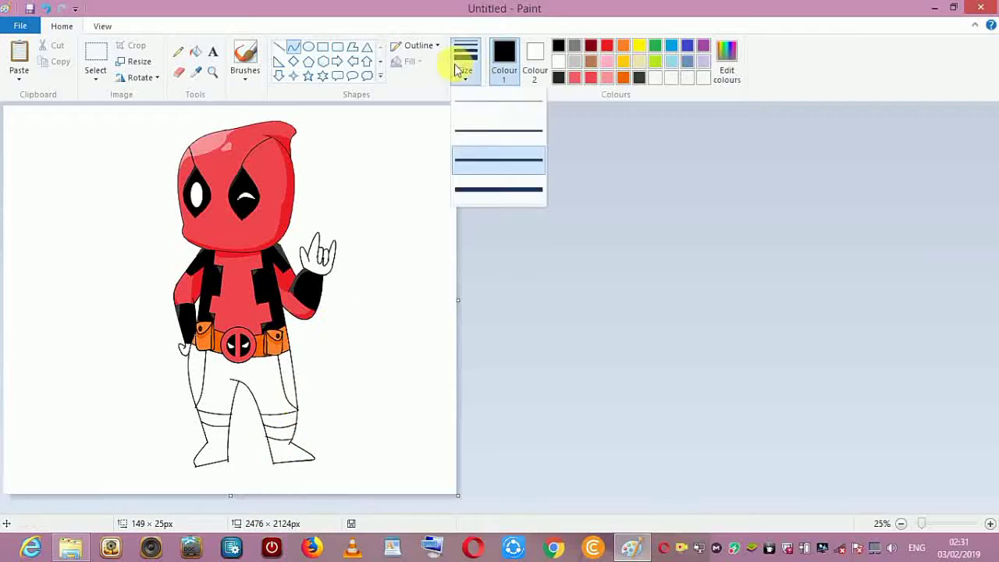
click(499, 191)
click(290, 51)
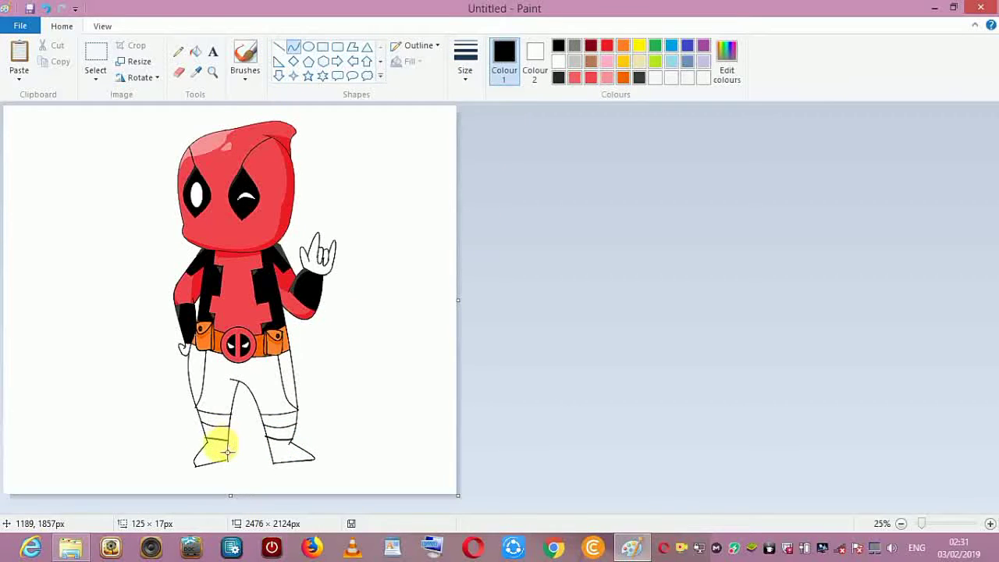
Pick the chest's red, try filling the trousers and right shin with it, and undo the fills
click(195, 51)
click(196, 71)
click(235, 277)
click(287, 438)
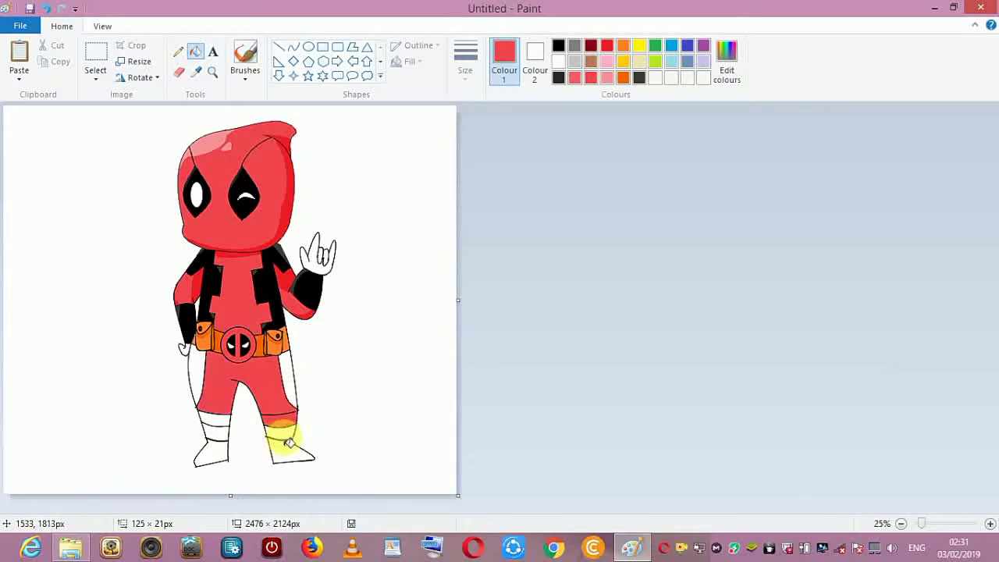
click(45, 11)
Close the gap in the right shin's outline with a short red line and fill the trousers, shins and feet red
click(278, 47)
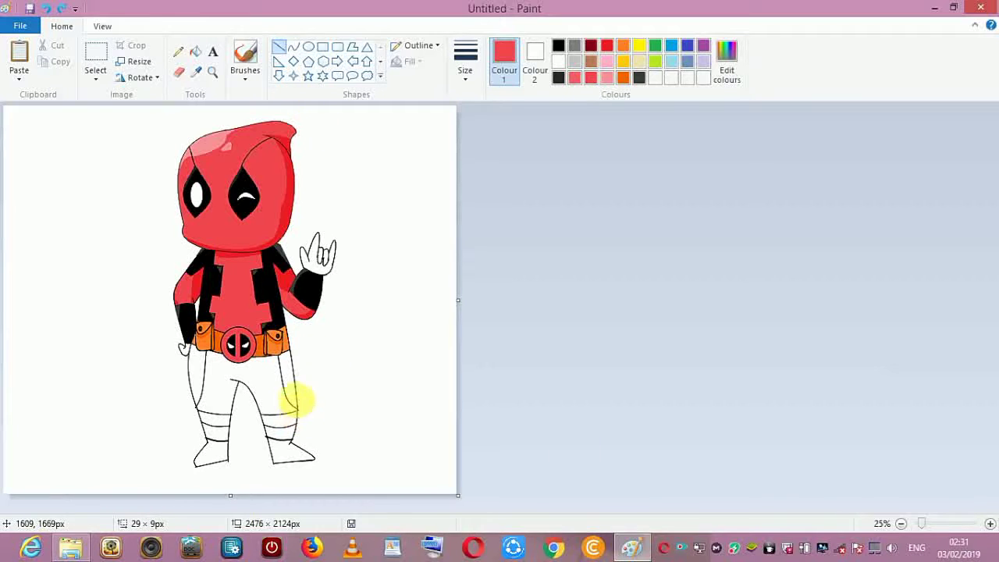
click(195, 51)
click(267, 379)
click(287, 448)
click(222, 455)
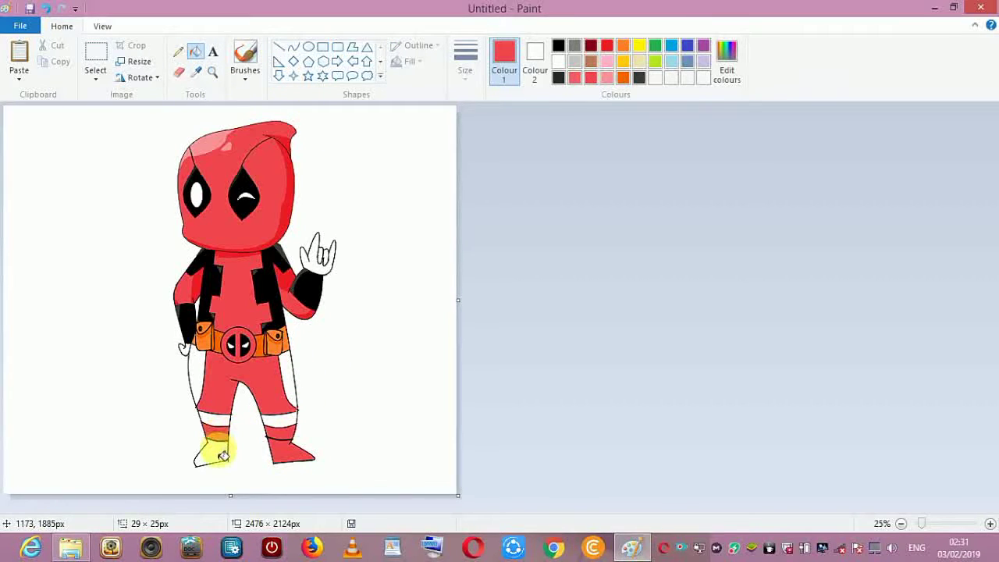
Draw a thin curved black line down the outer edge of the white side panel on each thigh
click(279, 48)
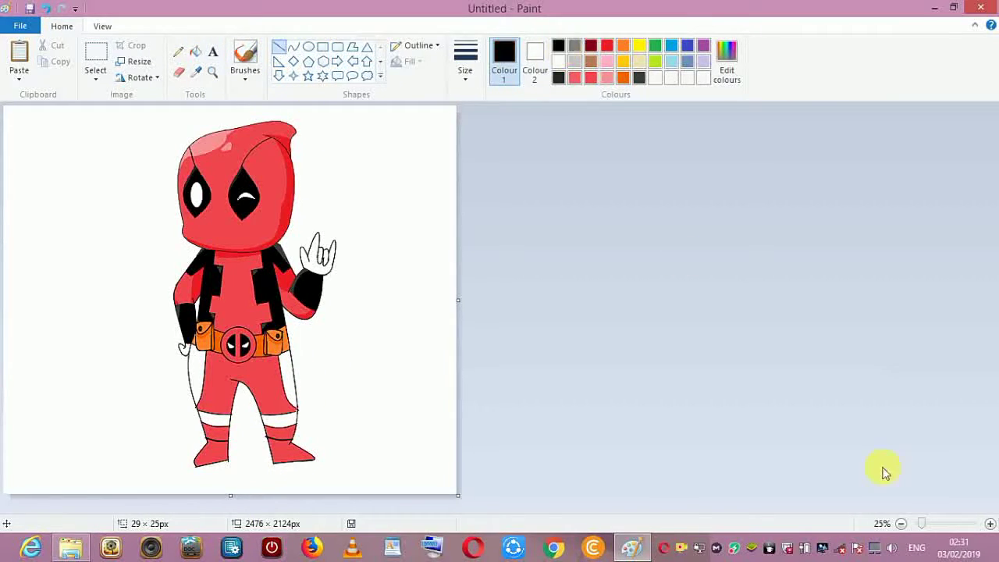
click(990, 523)
scroll(368, 301, down, 5)
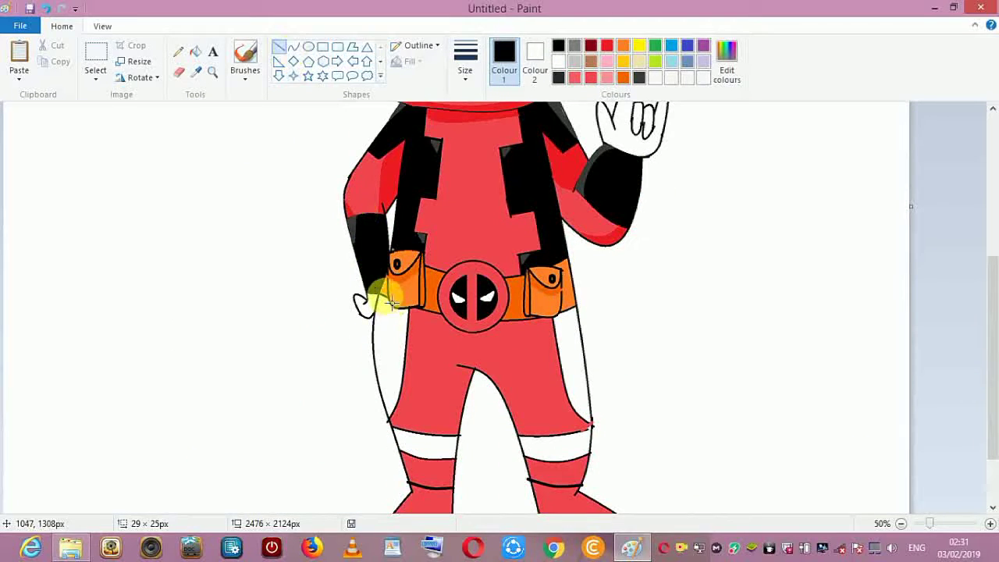
drag(392, 303, 381, 392)
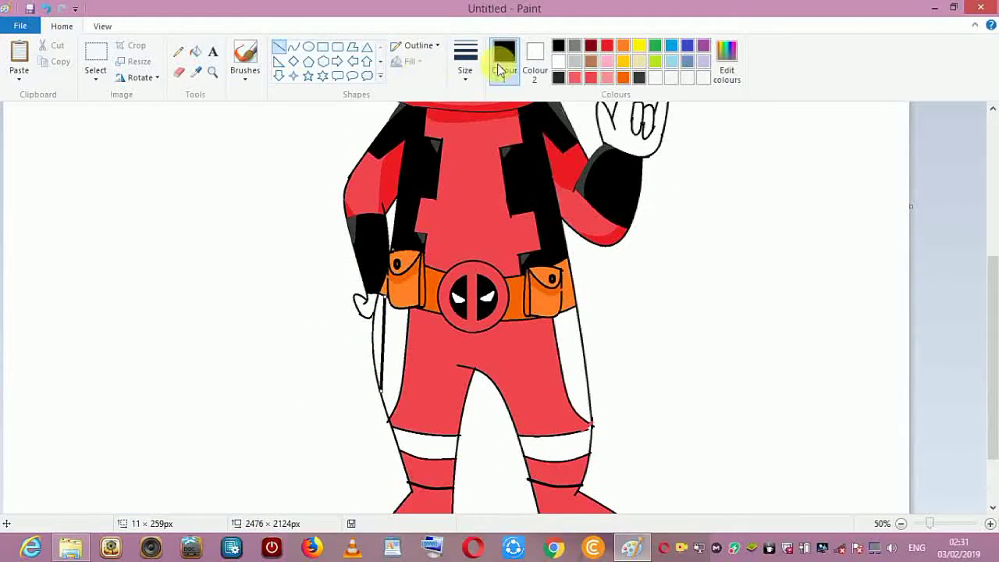
click(49, 11)
click(293, 47)
mouse_move(392, 303)
mouse_down()
mouse_move(384, 391)
mouse_move(378, 308)
mouse_move(383, 364)
mouse_up()
click(294, 49)
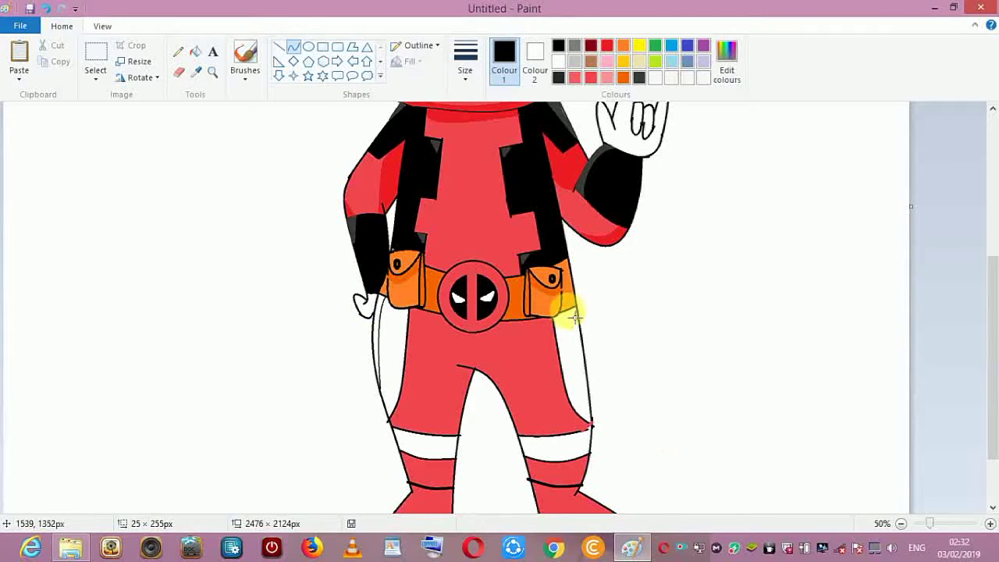
drag(578, 313, 599, 406)
mouse_move(592, 375)
mouse_down()
mouse_move(580, 333)
mouse_move(588, 380)
mouse_up()
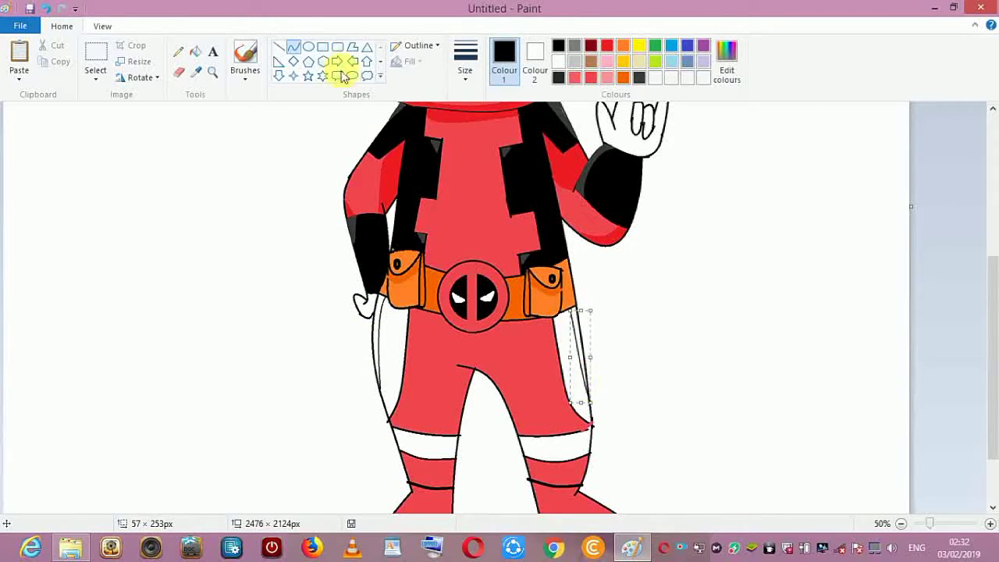
Draw a short curved highlight line at the outer end of each white knee band
click(299, 50)
drag(596, 435, 584, 465)
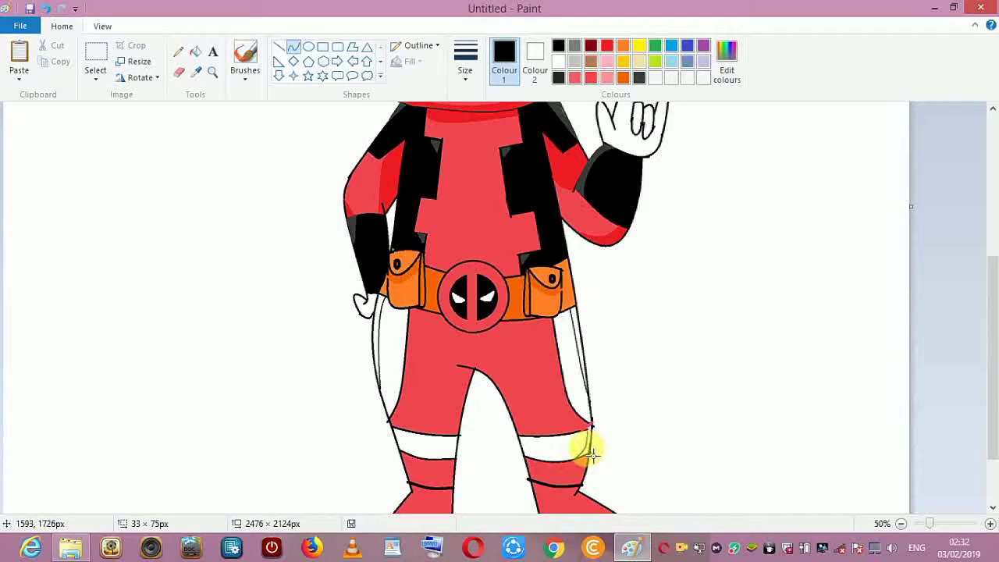
click(294, 49)
drag(405, 437, 411, 451)
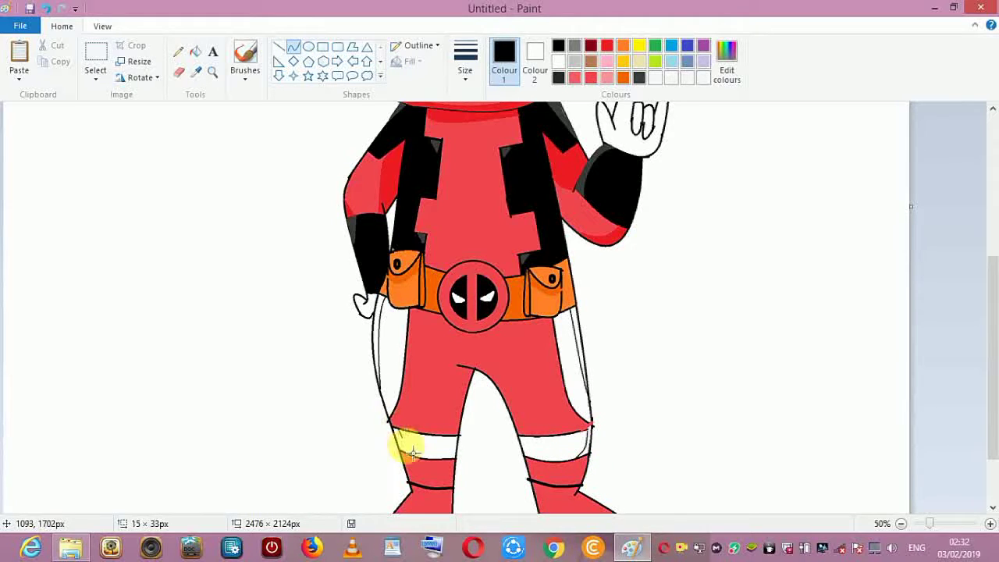
Fill the main areas of both thigh side panels and both knee bands with black
click(196, 52)
click(390, 351)
click(570, 367)
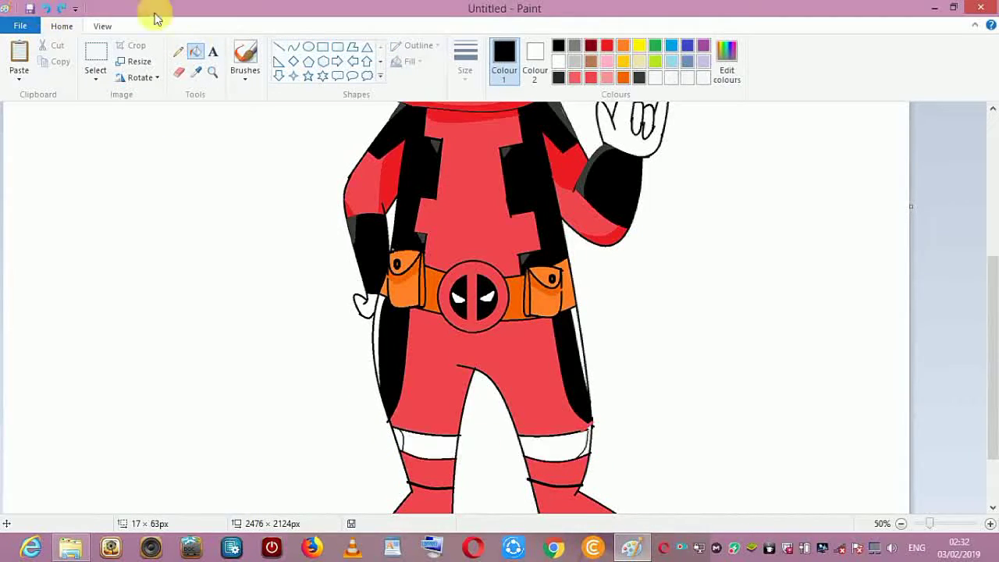
click(278, 47)
click(196, 51)
click(554, 447)
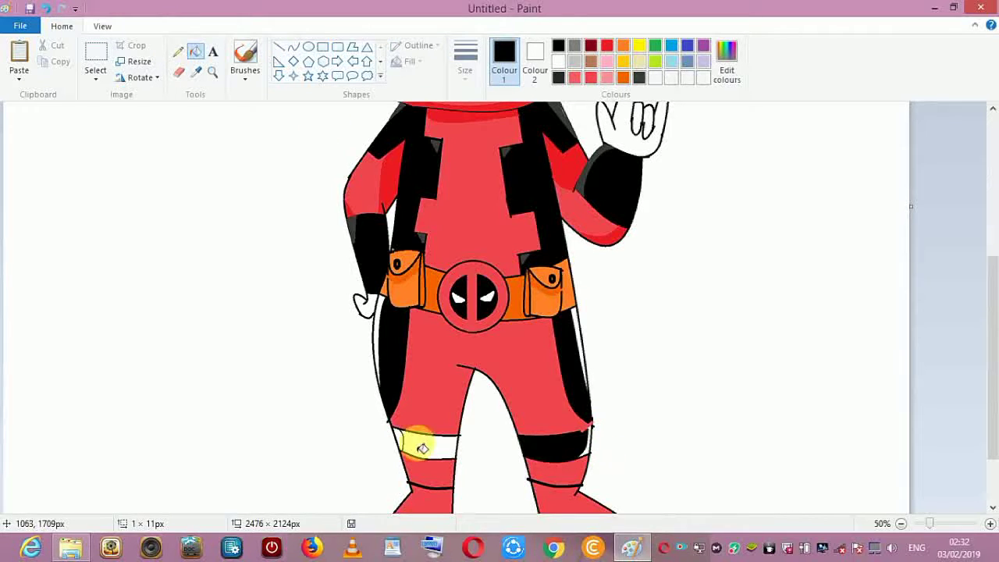
click(421, 442)
Fill the narrow outer strips of both thigh panels and both knee bands with the suit's dark grey highlight colour
click(378, 316)
click(579, 326)
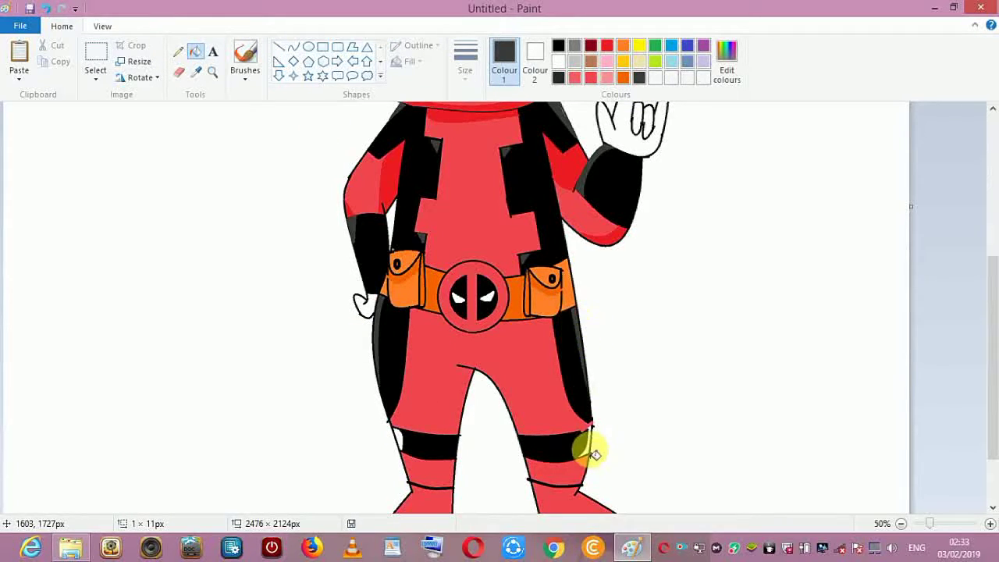
click(589, 450)
click(46, 9)
click(589, 447)
click(400, 444)
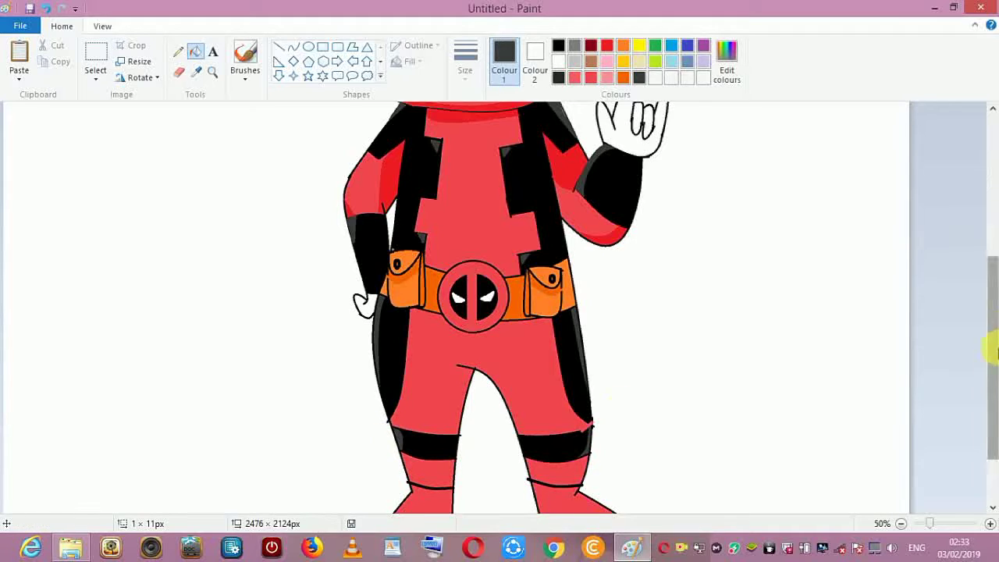
Pick the darker red from the arm shading and draw a curved shading line down the left leg's inner thigh
drag(994, 352, 994, 399)
click(293, 49)
click(196, 70)
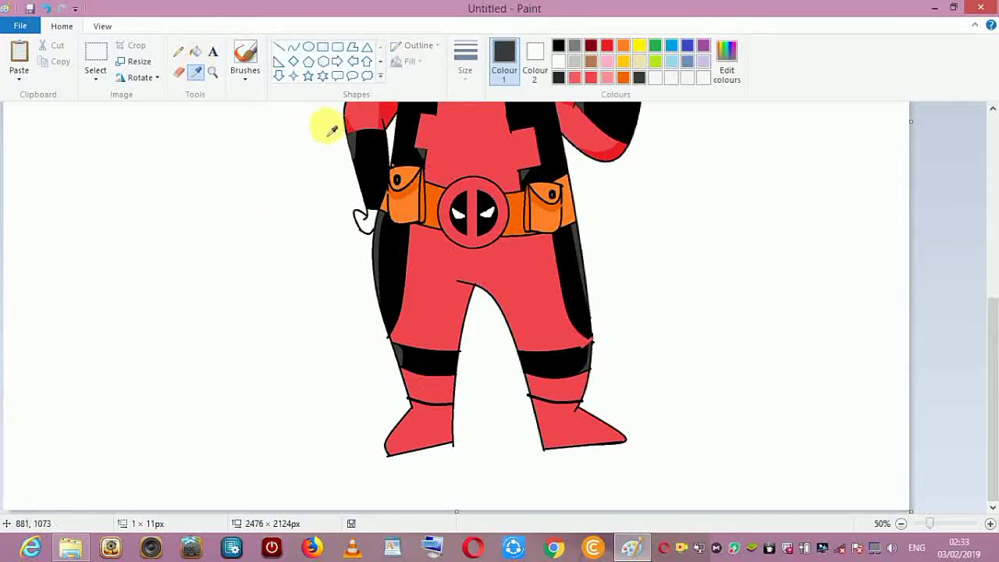
click(359, 107)
drag(460, 282, 461, 335)
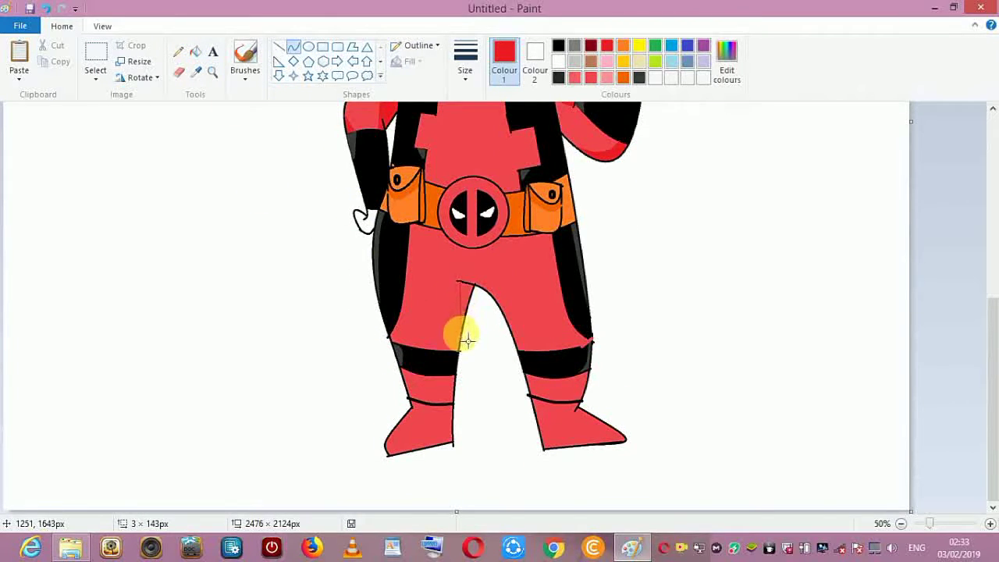
click(457, 304)
Draw a curved darker-red shading line on the trousers below each belt pouch
click(295, 48)
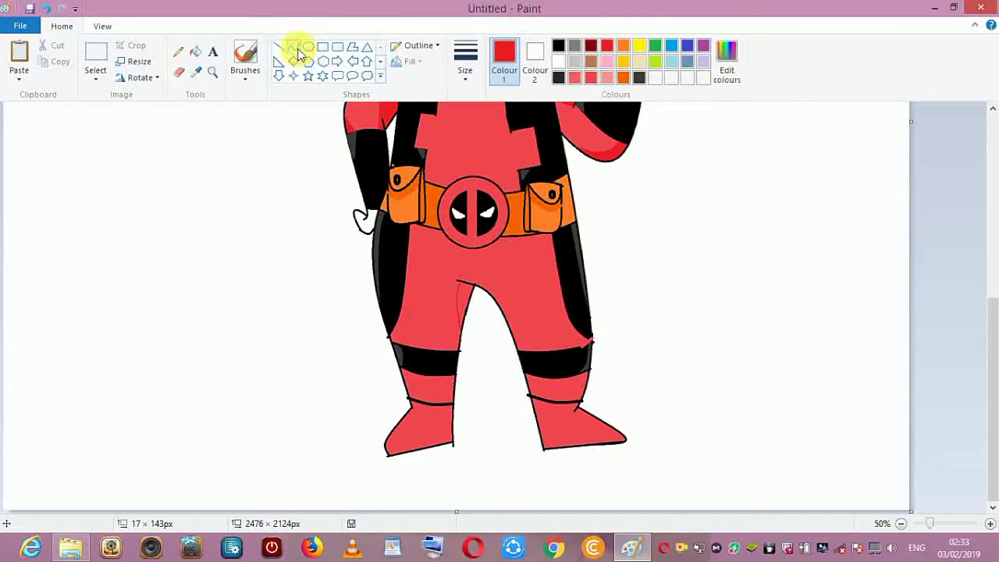
drag(530, 245, 561, 265)
click(548, 247)
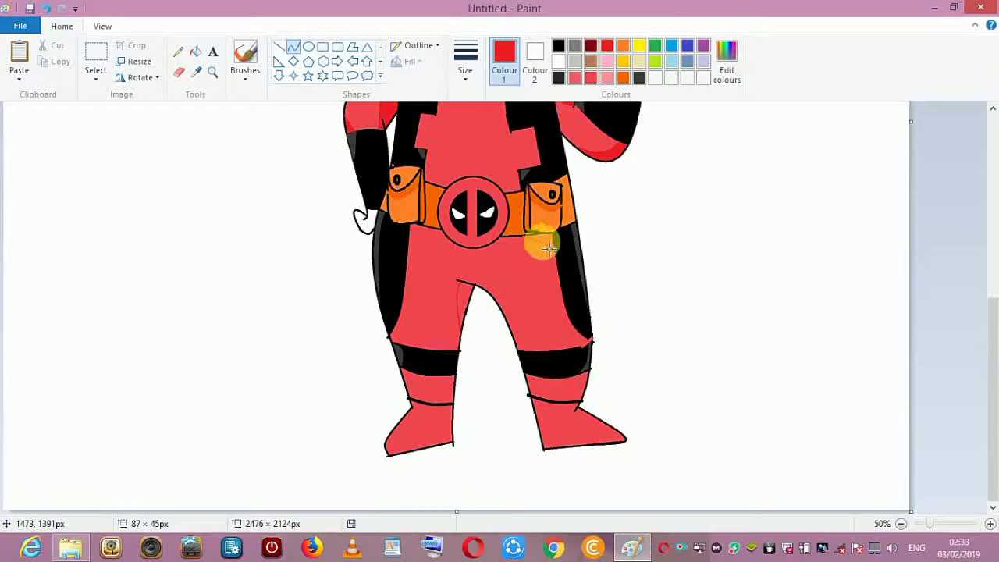
click(296, 49)
click(417, 233)
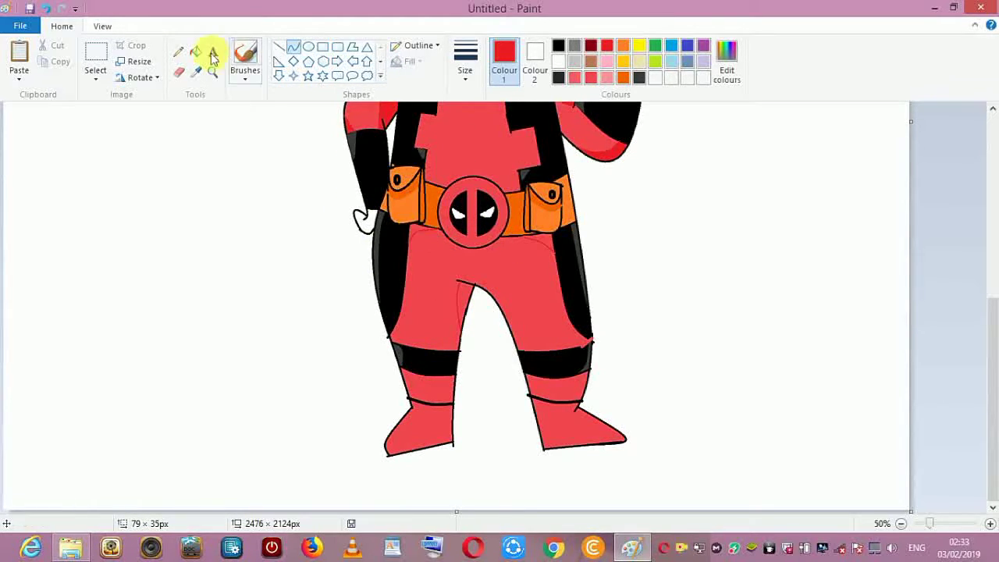
Close the gap in the shading outline below the left pouch and fill the area with the darker red
click(203, 54)
click(282, 51)
drag(413, 238, 408, 245)
click(203, 55)
click(414, 230)
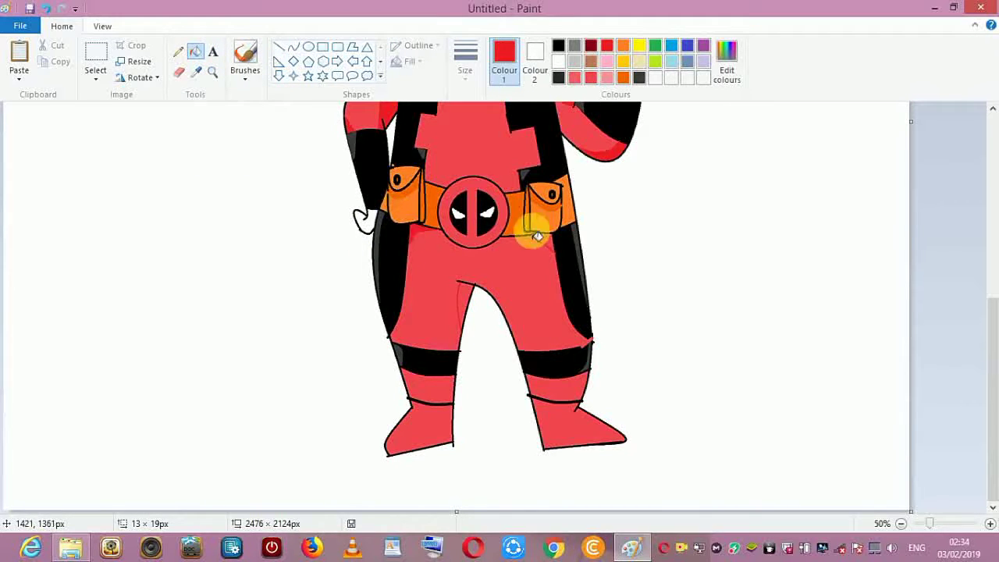
Close the shading outline below the right pouch, then fill it and the left inner thigh shadow with darker red
click(549, 243)
click(47, 8)
click(279, 49)
drag(531, 239, 523, 236)
click(199, 52)
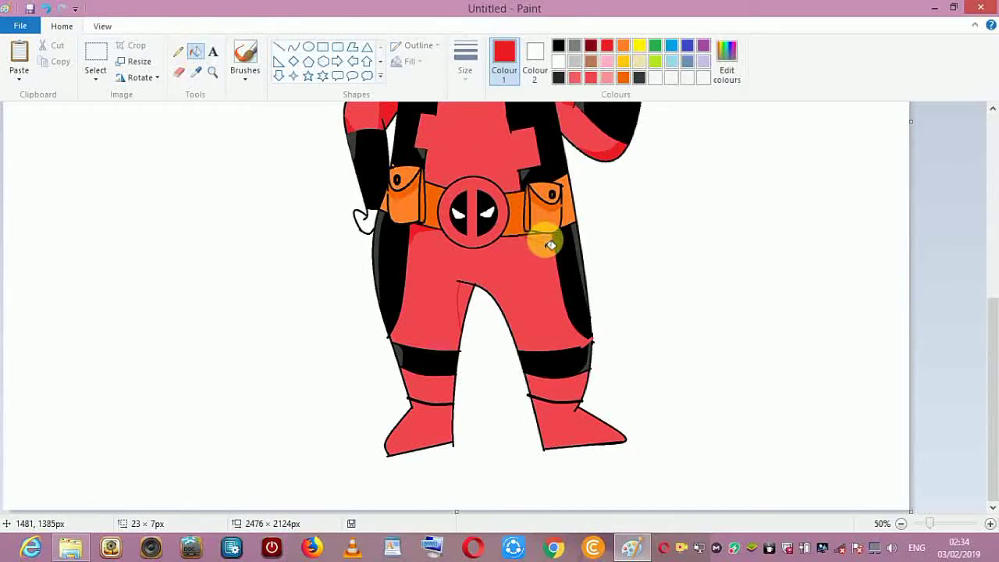
click(547, 242)
click(466, 292)
Outline shadows above the left knee band and along the left shin's outer edge, and fill them darker red
click(293, 48)
drag(402, 325, 422, 354)
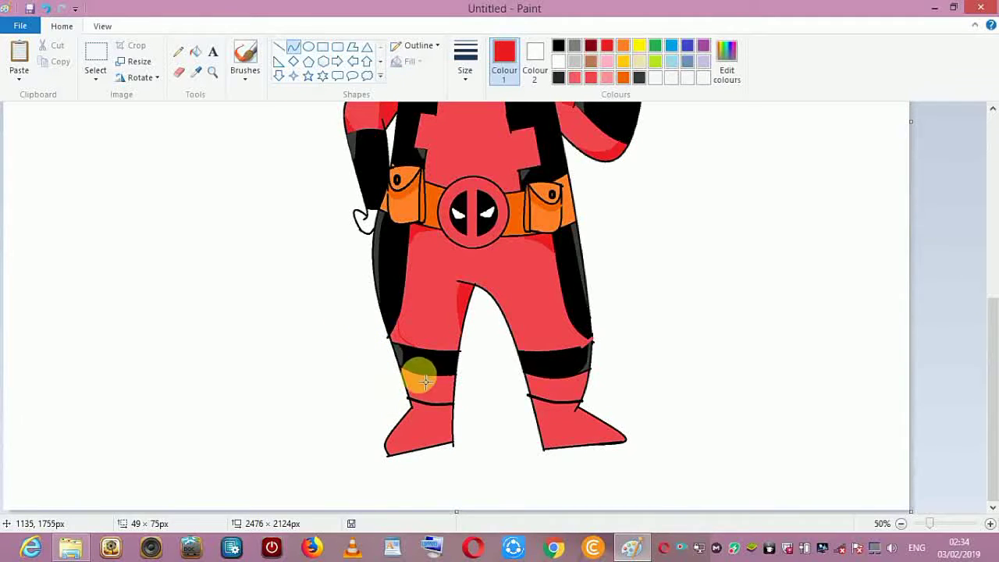
drag(420, 412, 408, 386)
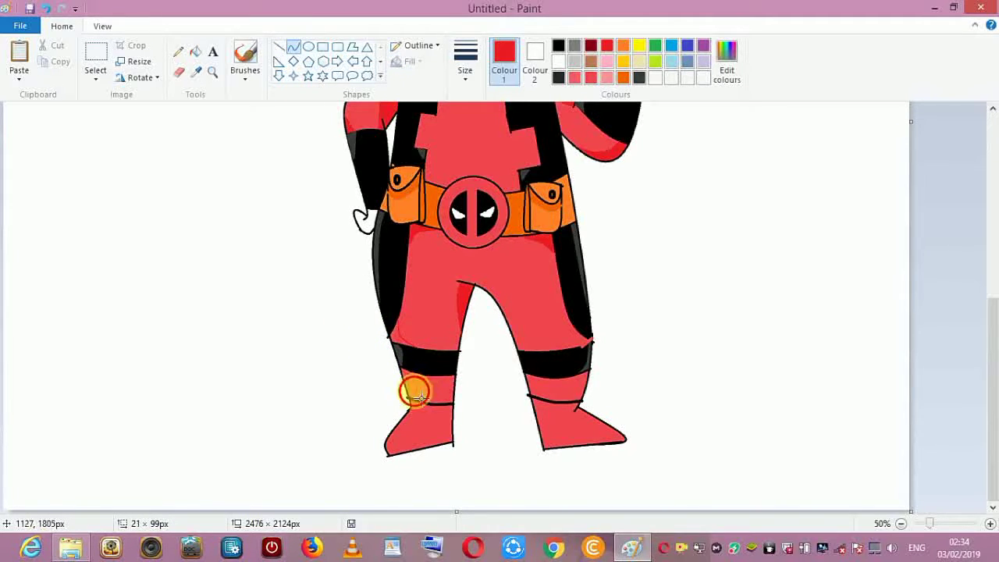
click(195, 52)
click(395, 333)
click(408, 380)
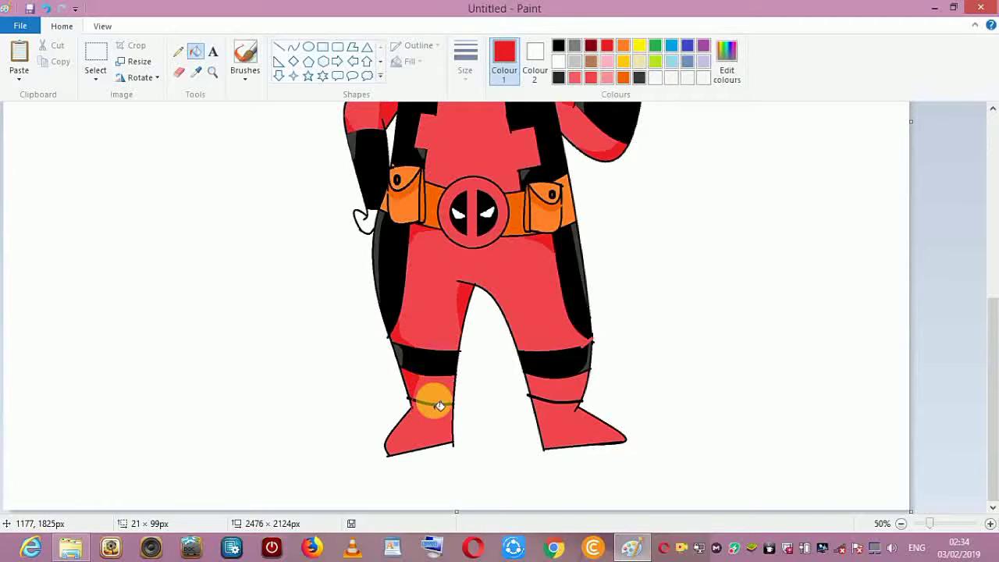
Draw a curved shadow line above the right knee band and fill the area below it with darker red
click(294, 47)
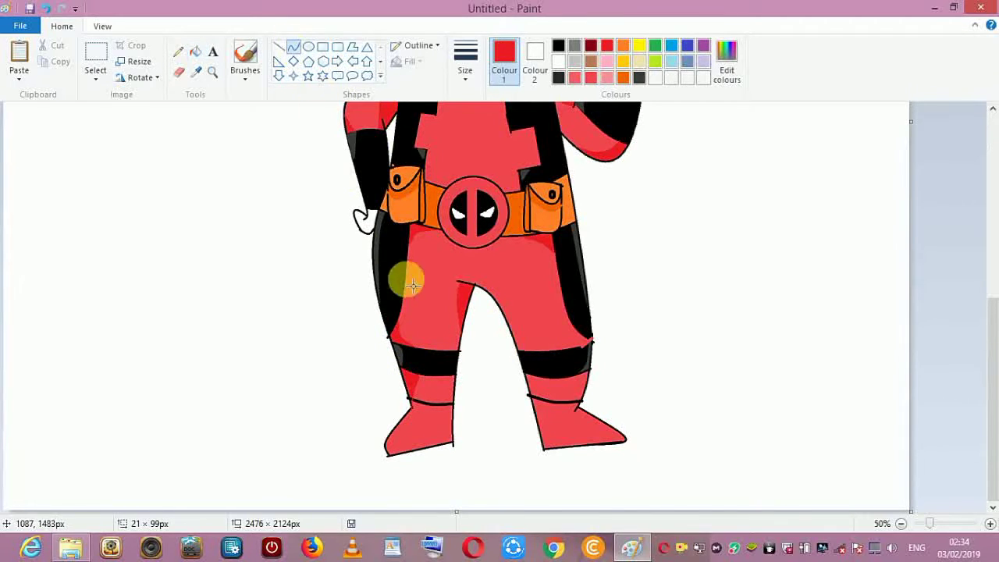
drag(526, 343, 573, 349)
click(200, 53)
click(583, 343)
Outline shadows along both edges of the right shin and the inner ankle, close the gap and fill them darker red
click(296, 51)
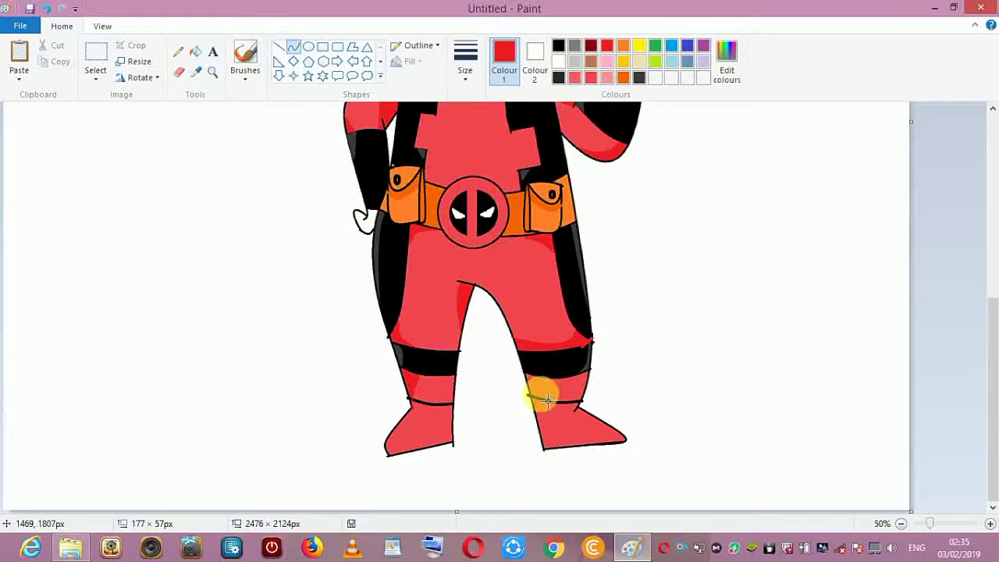
drag(546, 393, 537, 389)
click(295, 50)
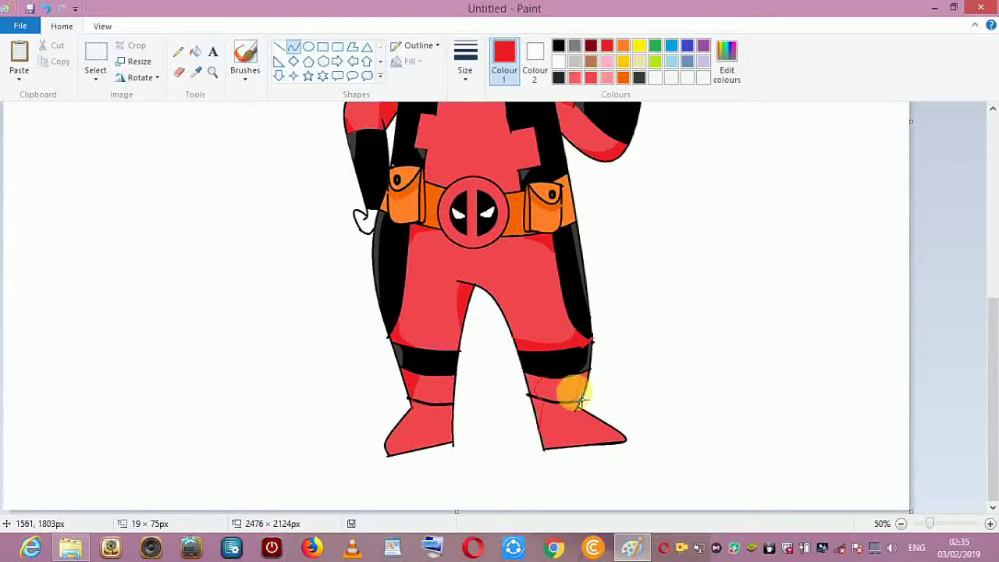
click(195, 51)
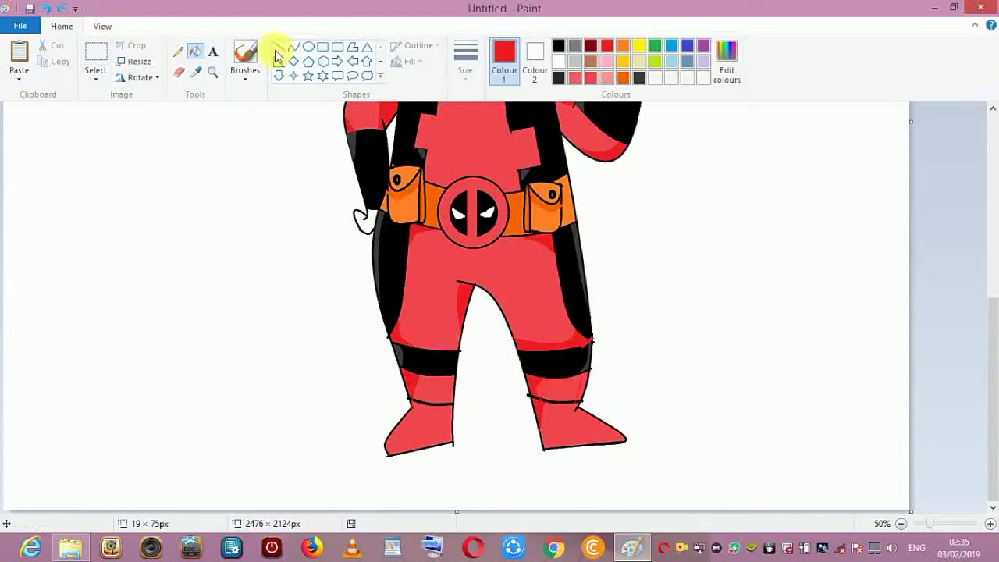
click(279, 48)
drag(584, 379, 582, 373)
click(196, 51)
click(583, 381)
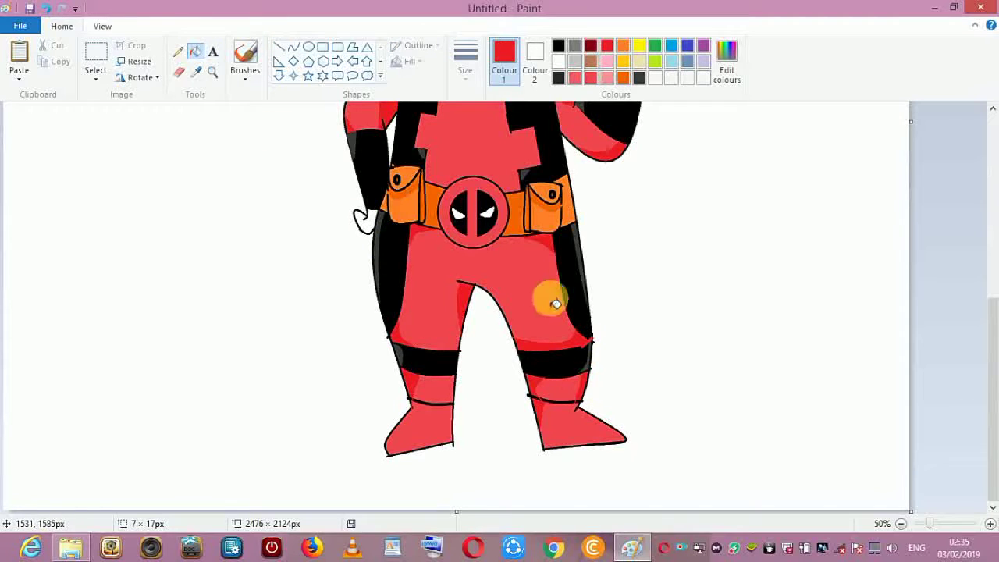
Draw a curved shadow line along the bottom of each foot and fill both soles with the darker red
click(293, 47)
drag(387, 453, 454, 439)
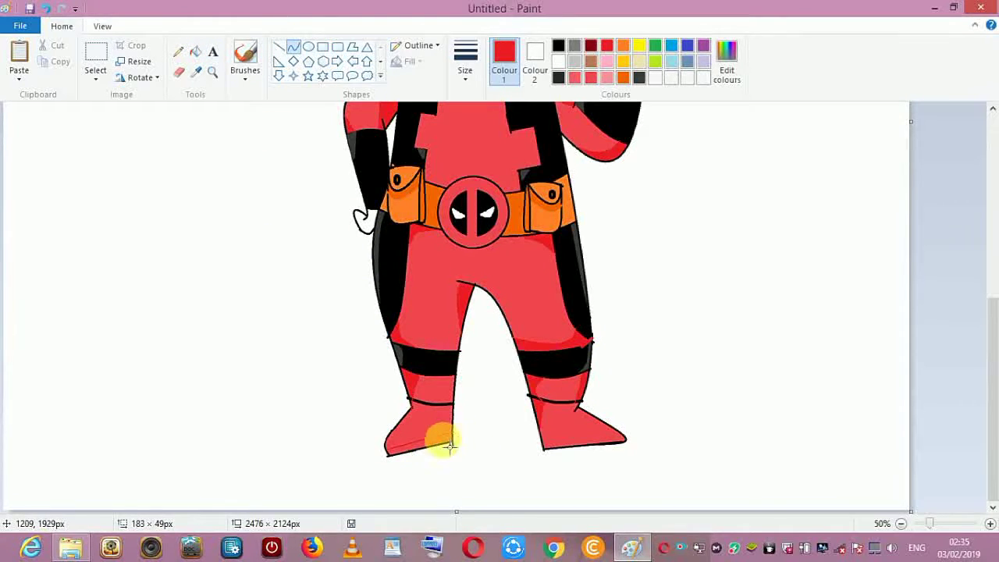
drag(542, 449, 622, 443)
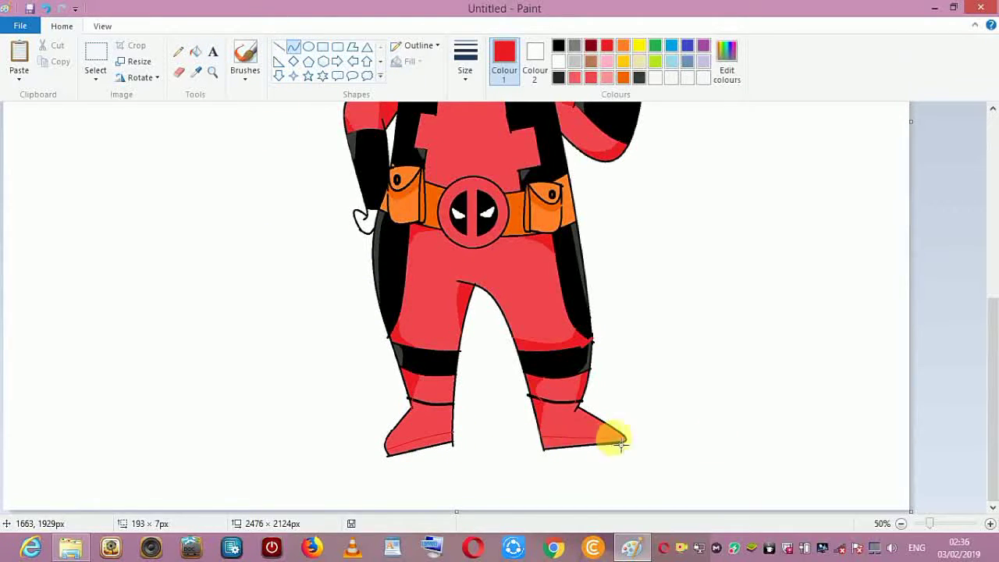
click(195, 51)
click(430, 447)
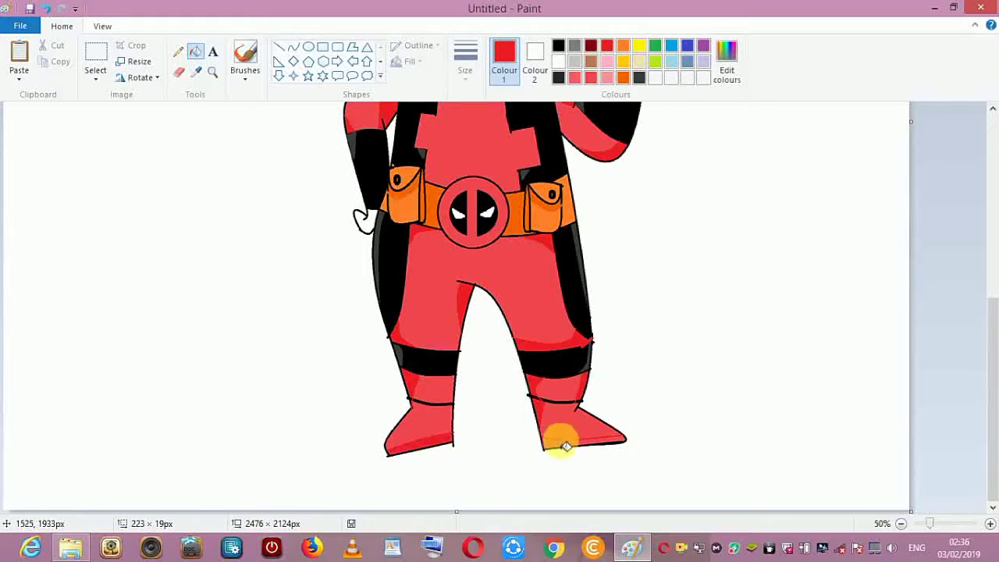
click(560, 446)
Fill both white hands with the suit's main red
click(900, 524)
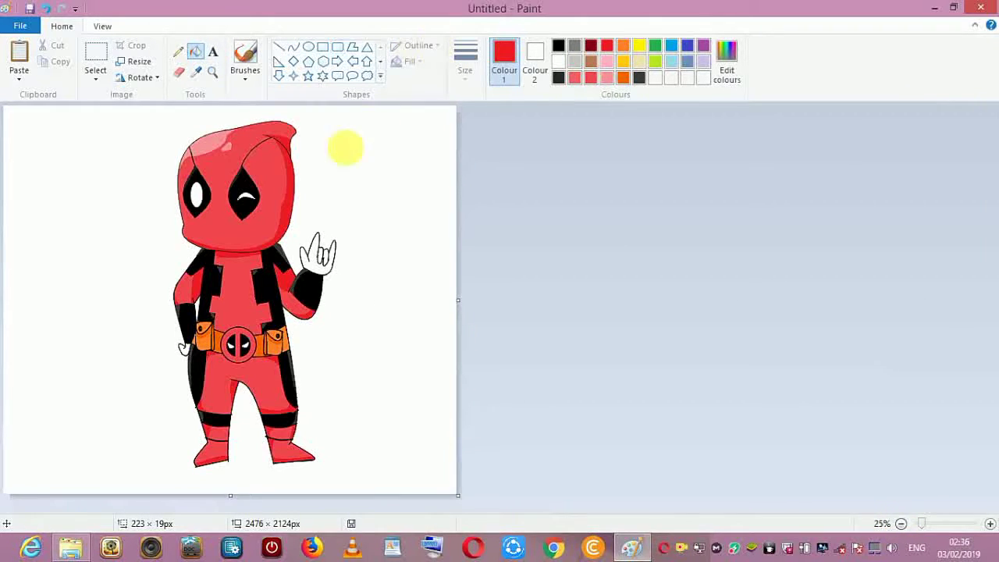
click(189, 352)
Sample the darker red from the hood's shading and draw curved shadow lines along both sides of the raised hand
click(195, 71)
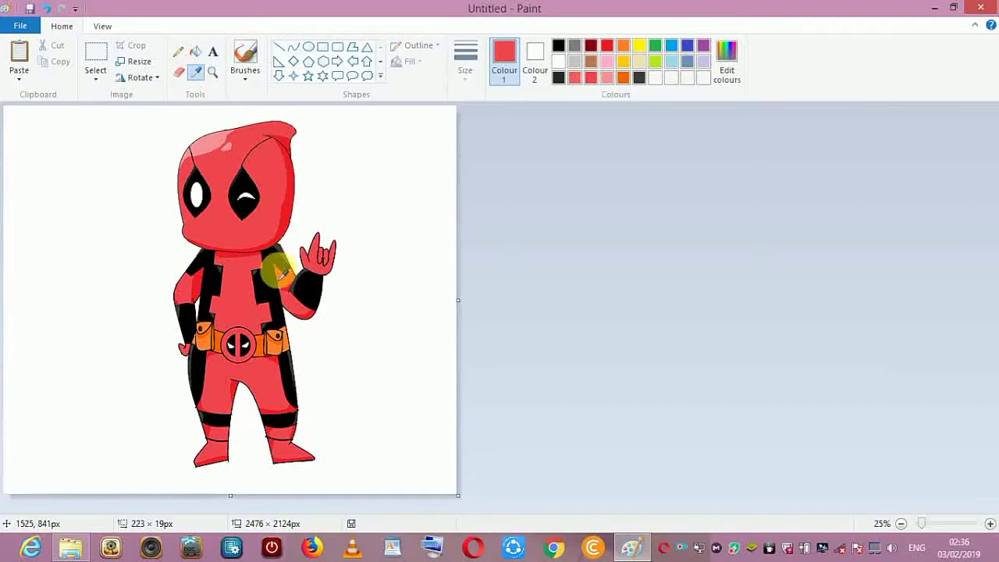
click(288, 212)
click(989, 523)
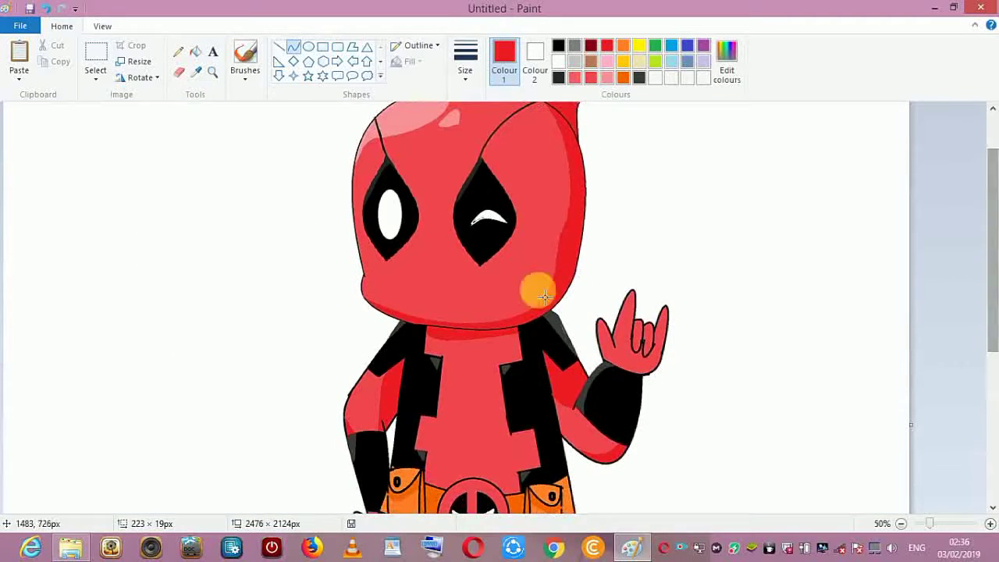
drag(630, 340, 629, 344)
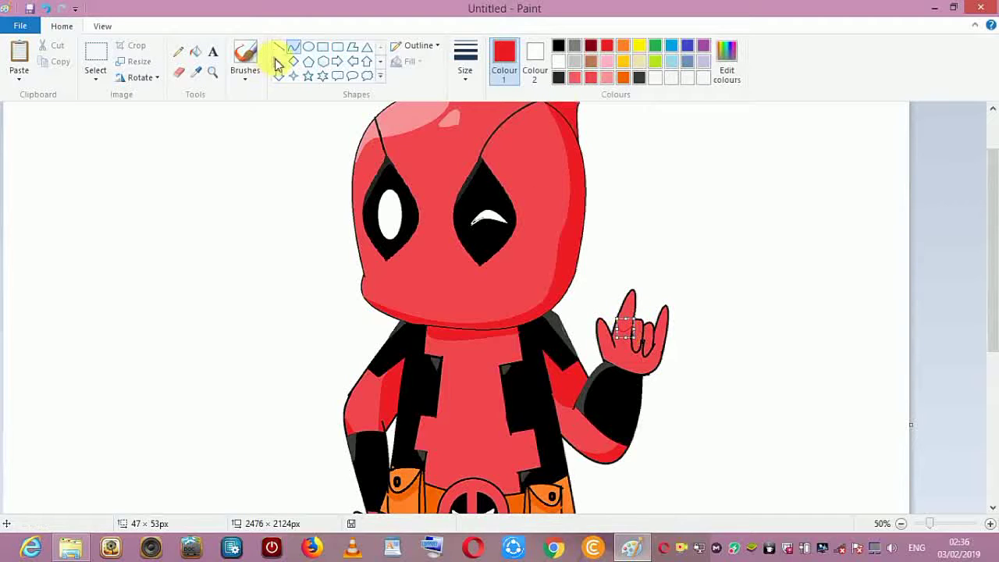
click(293, 48)
click(622, 373)
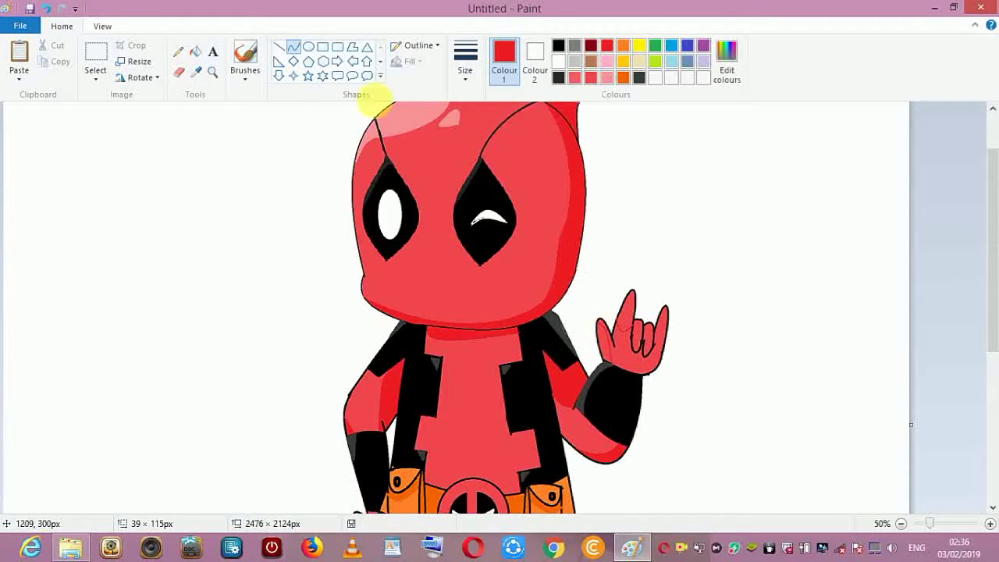
drag(663, 327, 649, 380)
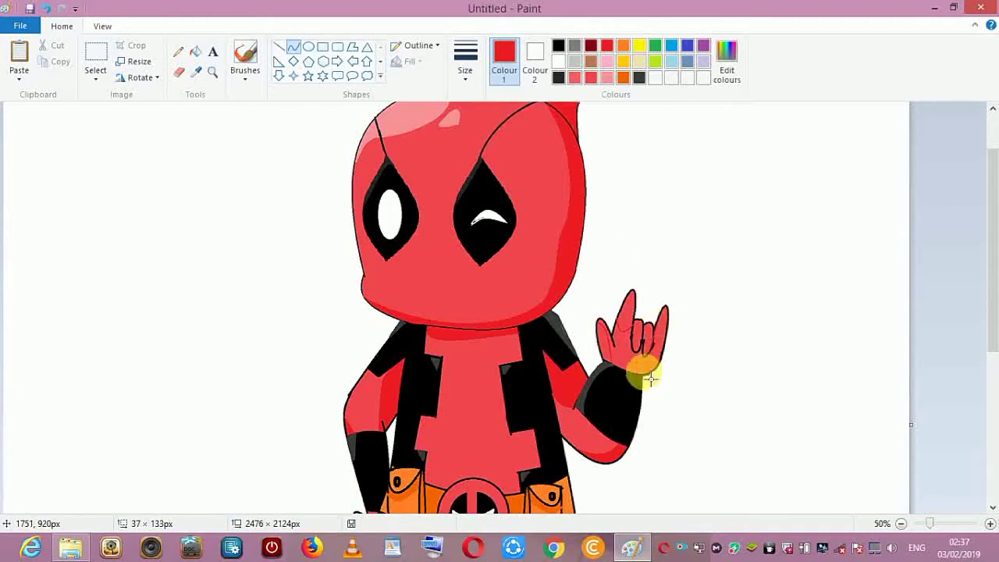
drag(666, 346, 668, 346)
Fill the raised hand's shadow areas with darker red, undoing the stray fill and closing the outline gap at the thumb
click(196, 52)
click(661, 356)
click(632, 353)
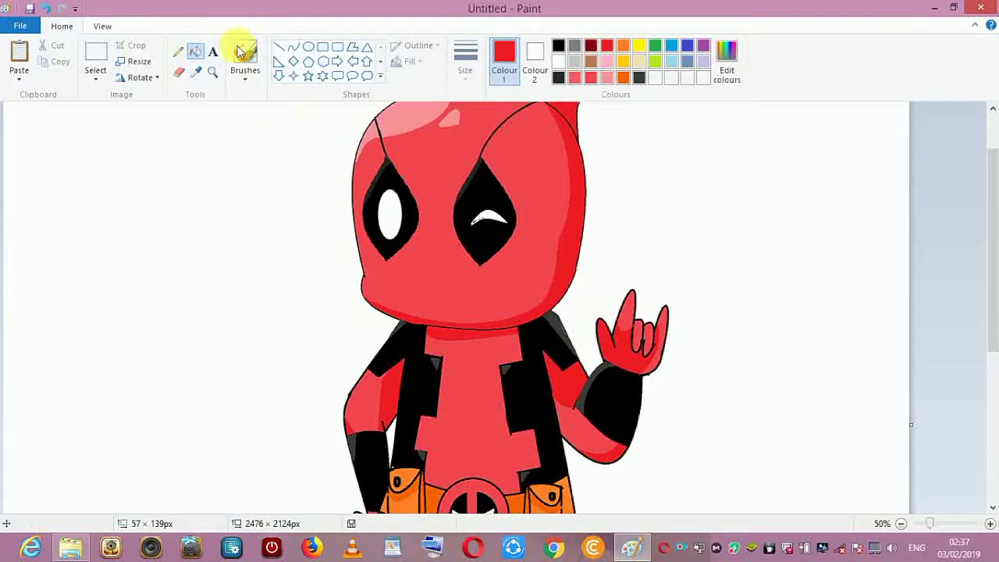
key(ctrl+z)
click(279, 47)
drag(599, 325, 596, 323)
click(198, 50)
click(603, 337)
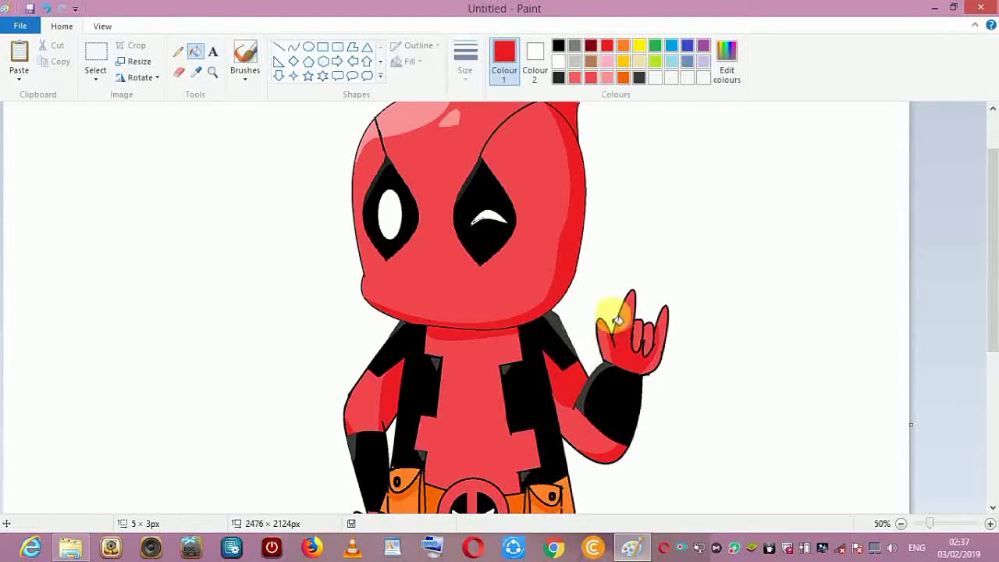
Draw a small shadow curve on the lowered hand, undoing the first attempt, and fill the shadow area with darker red
drag(993, 255, 995, 349)
drag(372, 288, 373, 327)
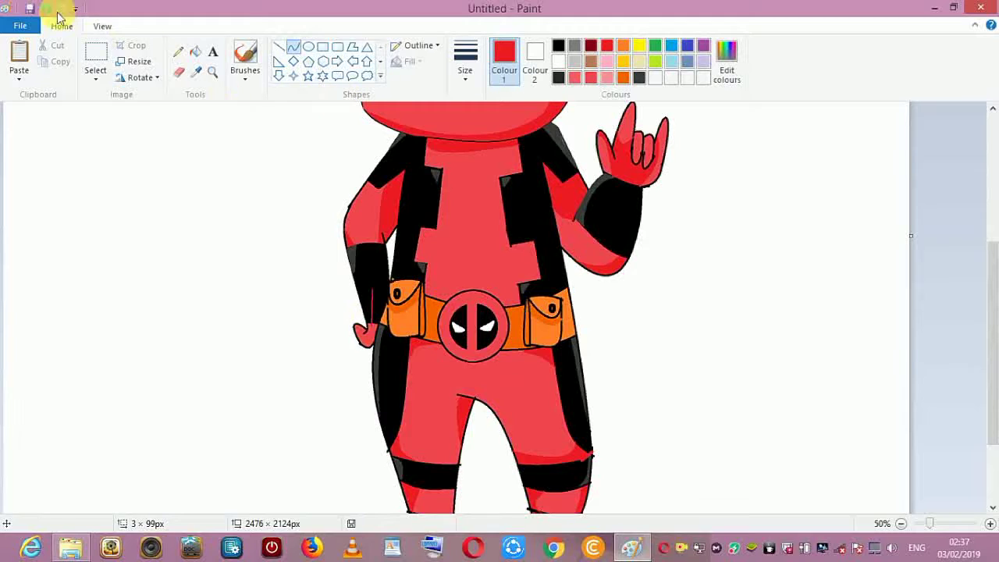
click(48, 10)
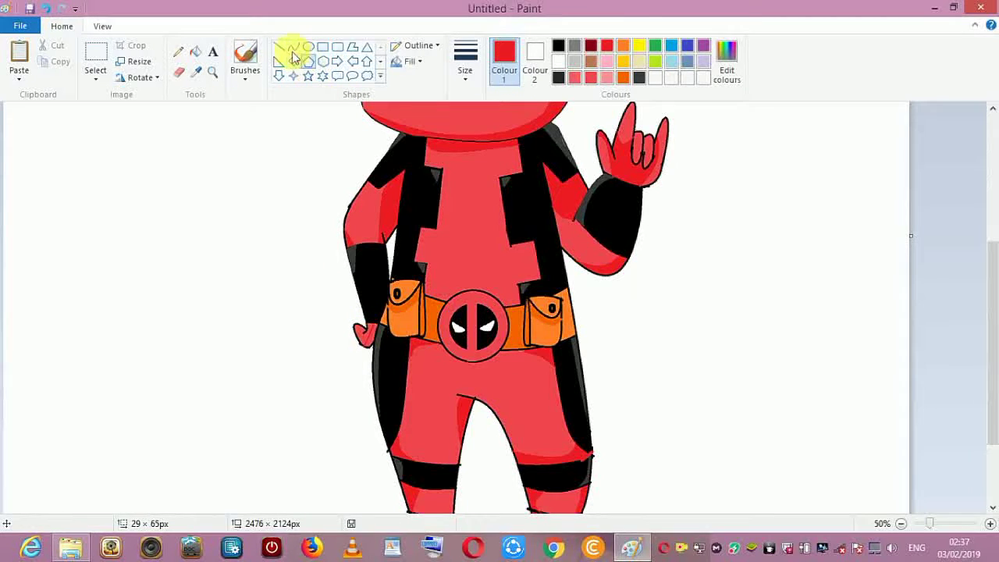
click(195, 51)
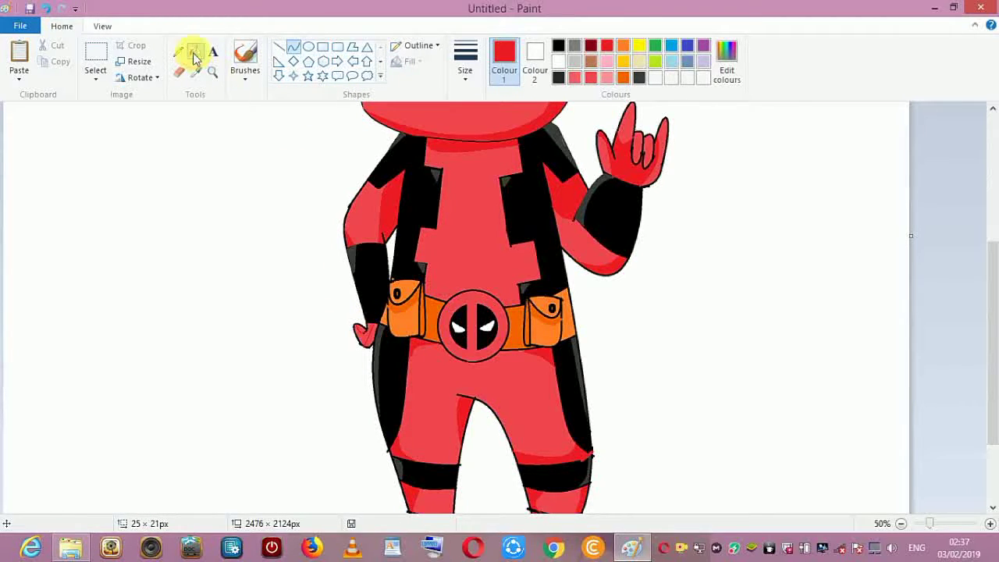
click(363, 332)
click(900, 524)
Fill the background around the character with green and widen the canvas to 3524 px
click(623, 62)
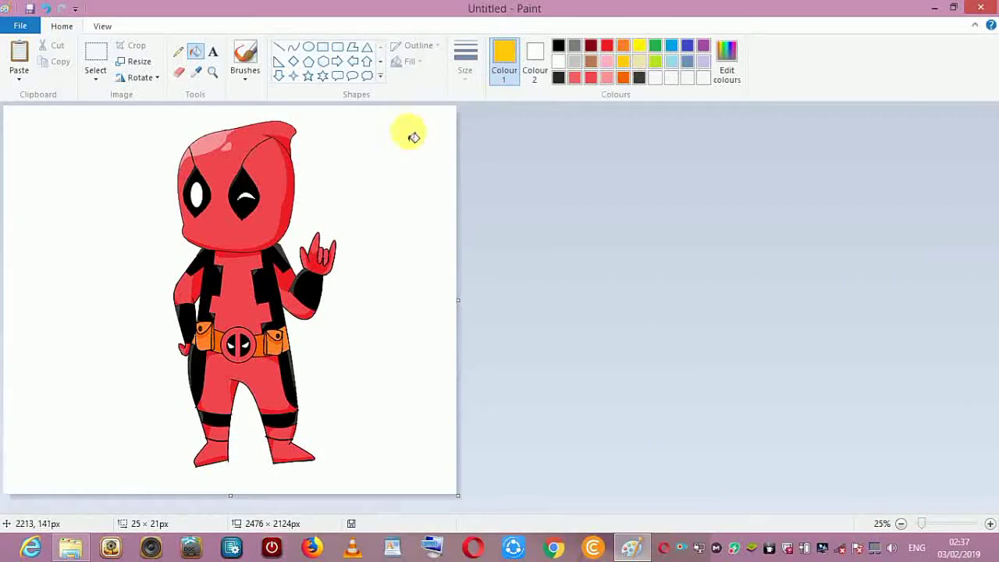
click(411, 133)
click(655, 45)
click(422, 145)
drag(457, 299, 649, 305)
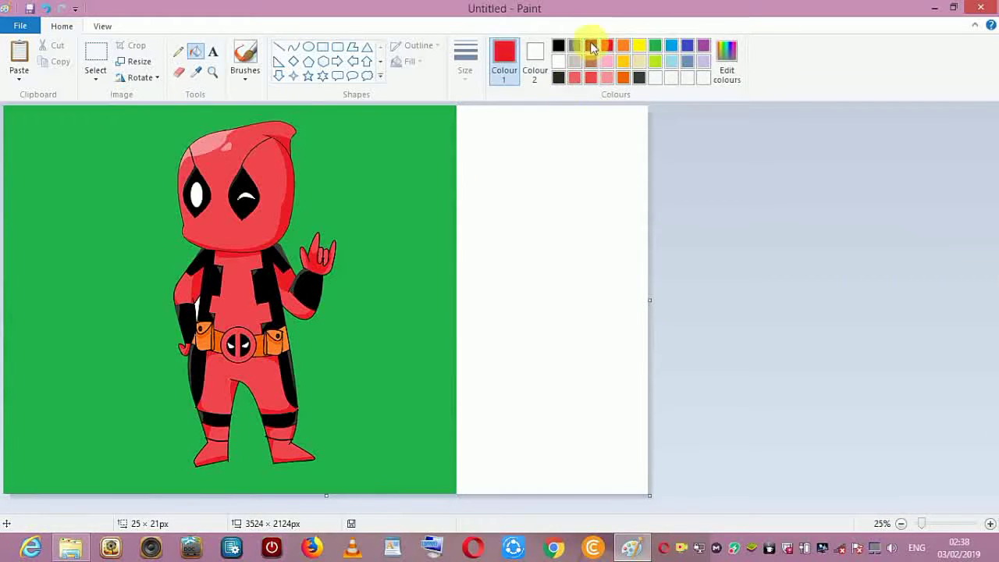
Add the dark red text "subscribe dan like" in Calibri size 200 beside the character's head
click(591, 45)
click(213, 52)
drag(364, 341, 368, 183)
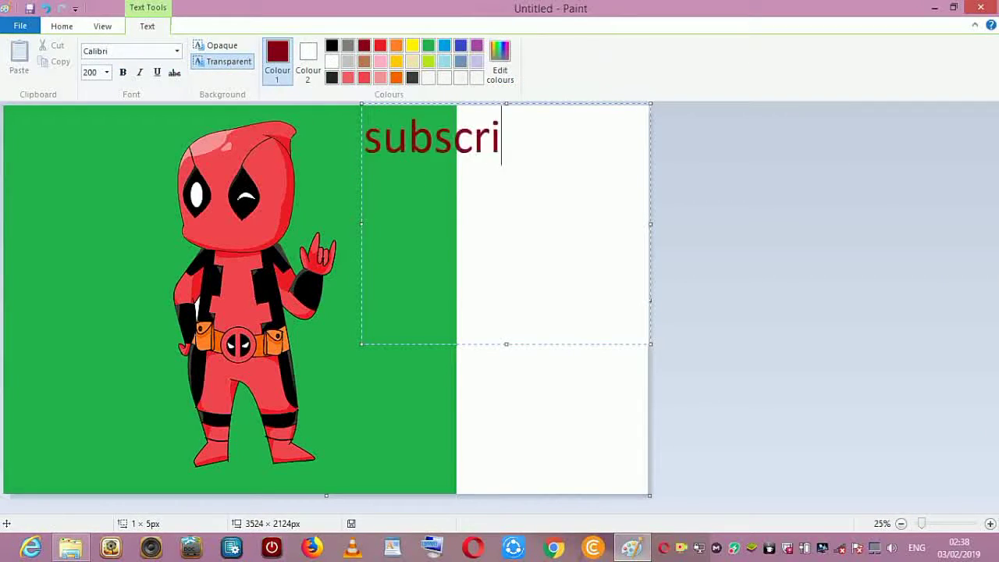
click(62, 25)
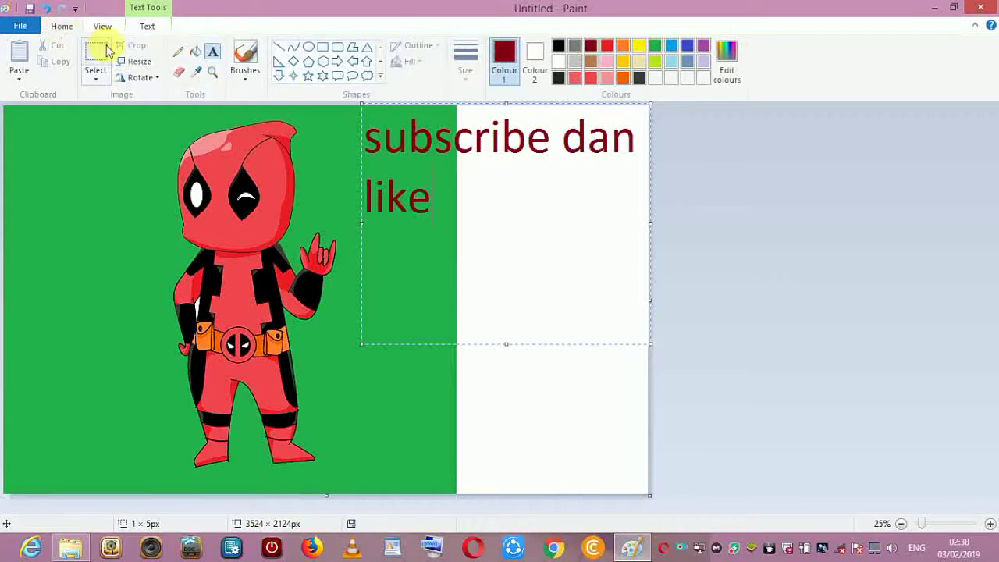
click(411, 427)
Add the light turquoise text "share ke temen2 kalian" and place it just below the dark red text
click(389, 315)
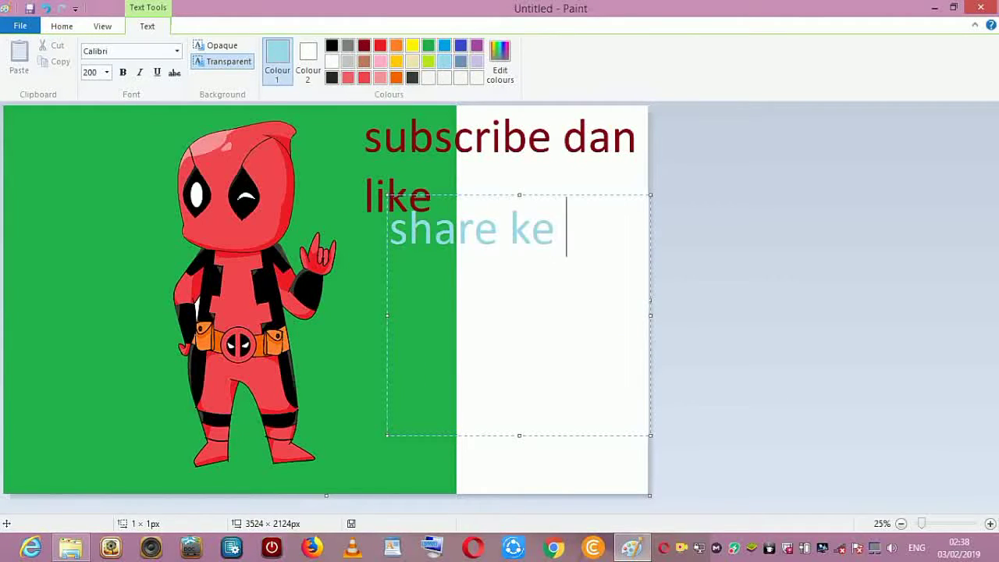
text(n2 kalian)
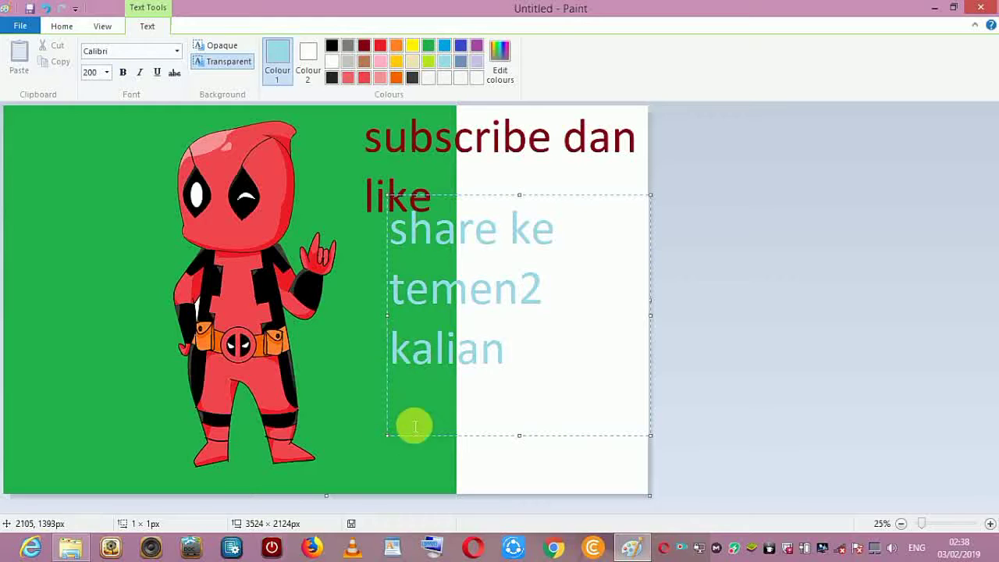
drag(390, 436, 384, 457)
Move the dark red text slightly left and down, and shift the light turquoise text lower to separate the two
click(60, 25)
click(96, 58)
drag(332, 114, 646, 217)
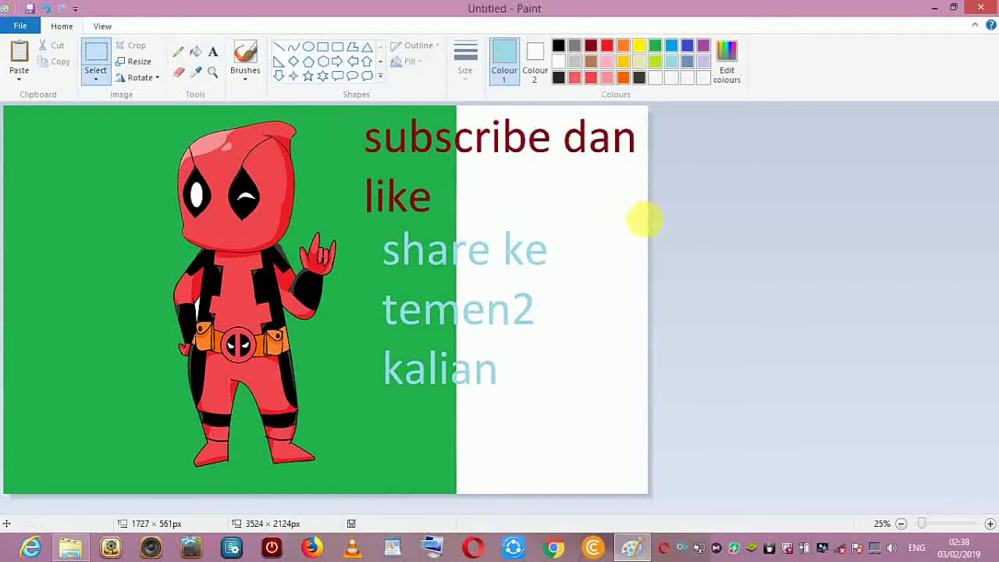
drag(592, 188, 579, 234)
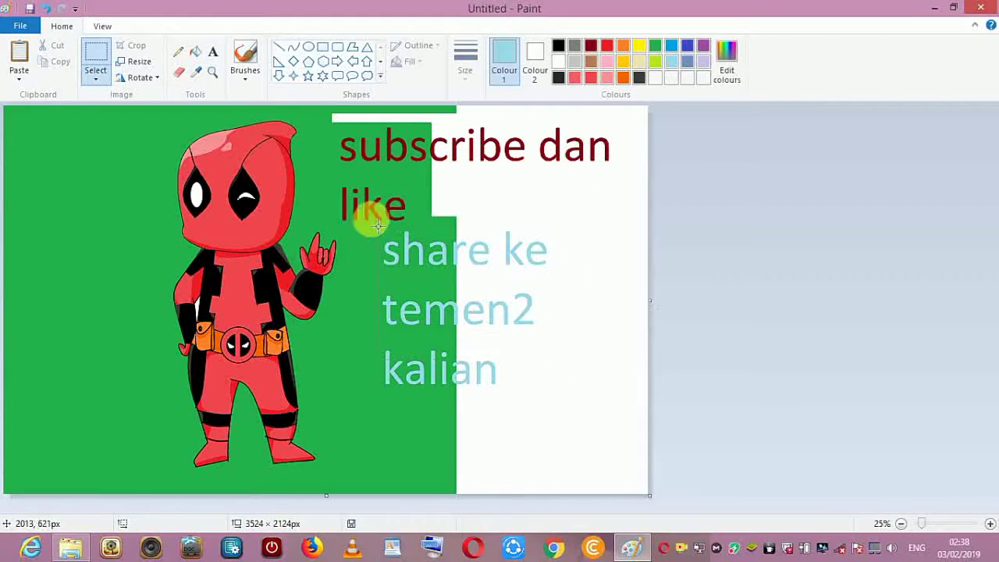
drag(353, 197, 614, 393)
drag(492, 370, 488, 427)
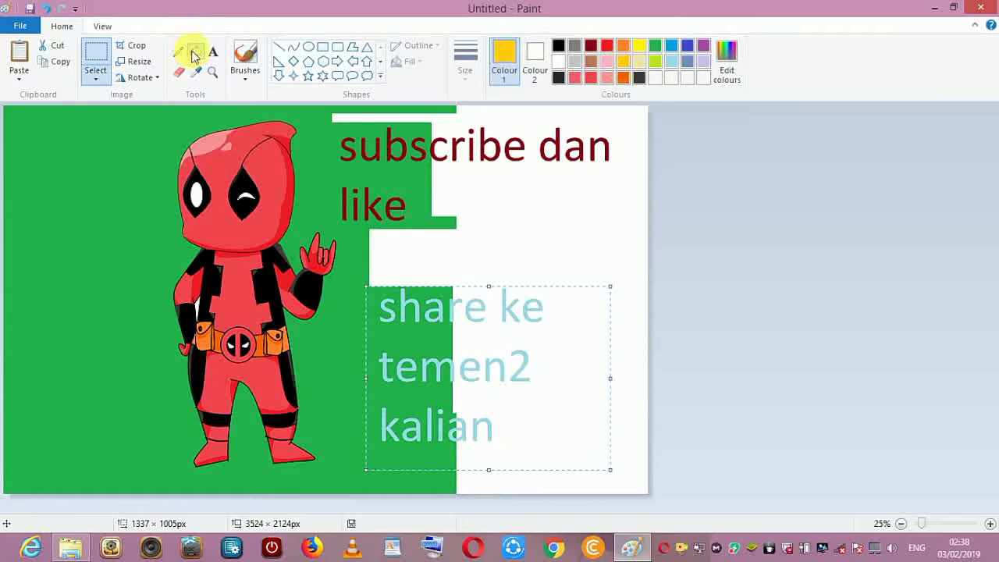